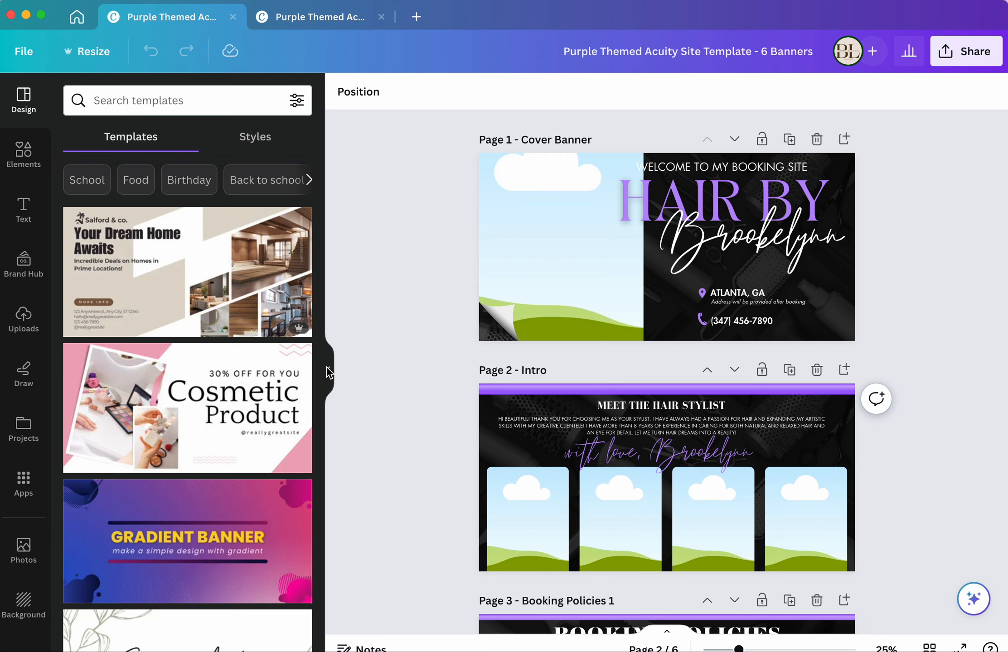
# Step: Look through all pages of the 6 Banners template, from the cover banner to the thank-you and socials page
pyautogui.click(327, 372)
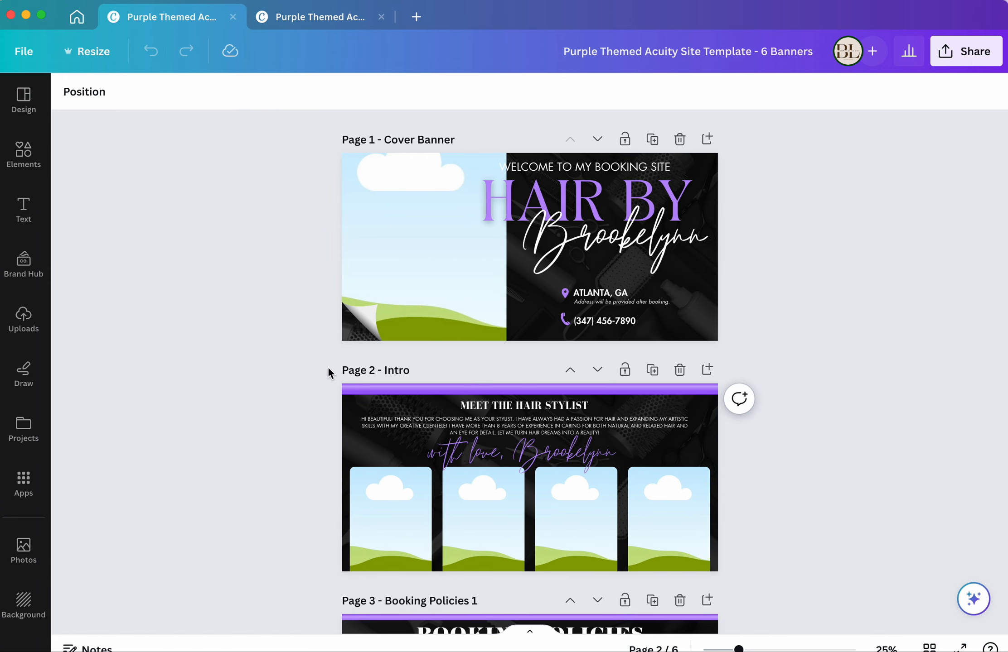
pyautogui.scroll(-15, 556, 222)
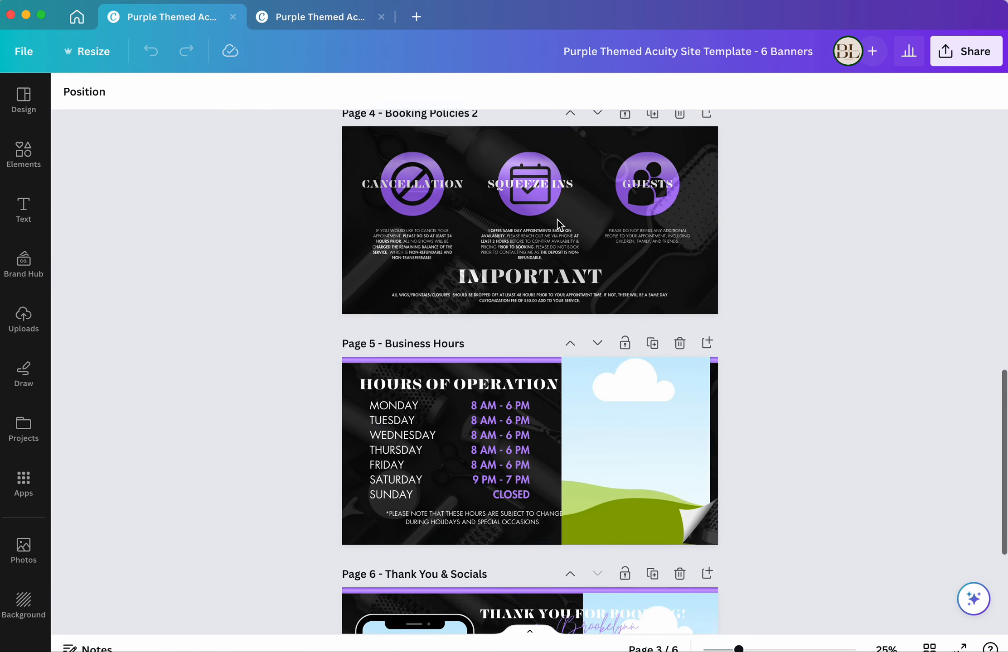
pyautogui.scroll(-5, 557, 220)
pyautogui.scroll(20, 557, 220)
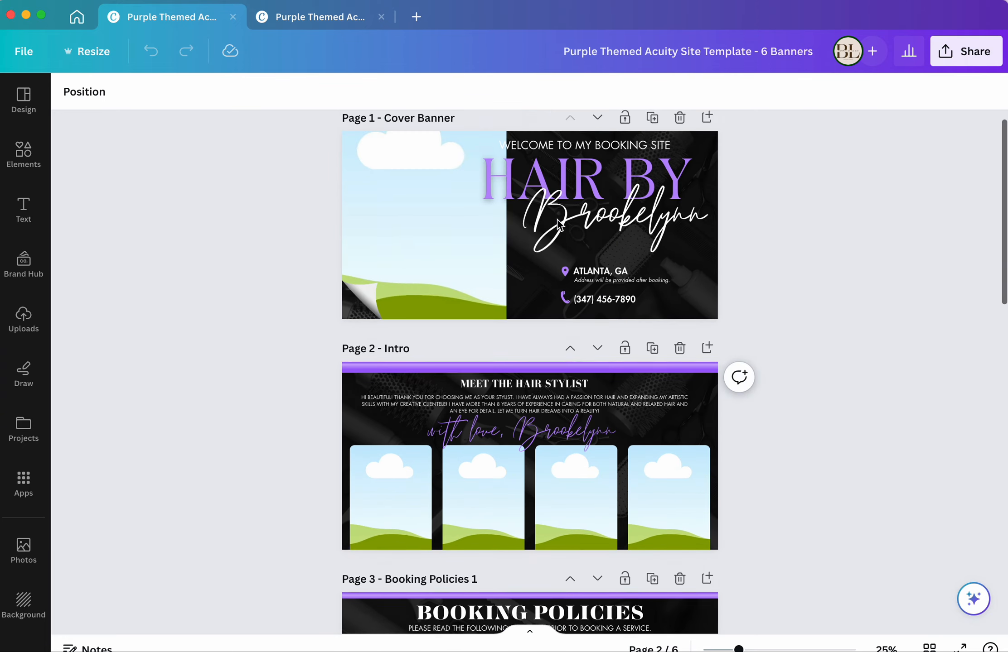
# Step: Switch to the Full Banner template and review its single long page from the cover section to the socials section
pyautogui.click(296, 20)
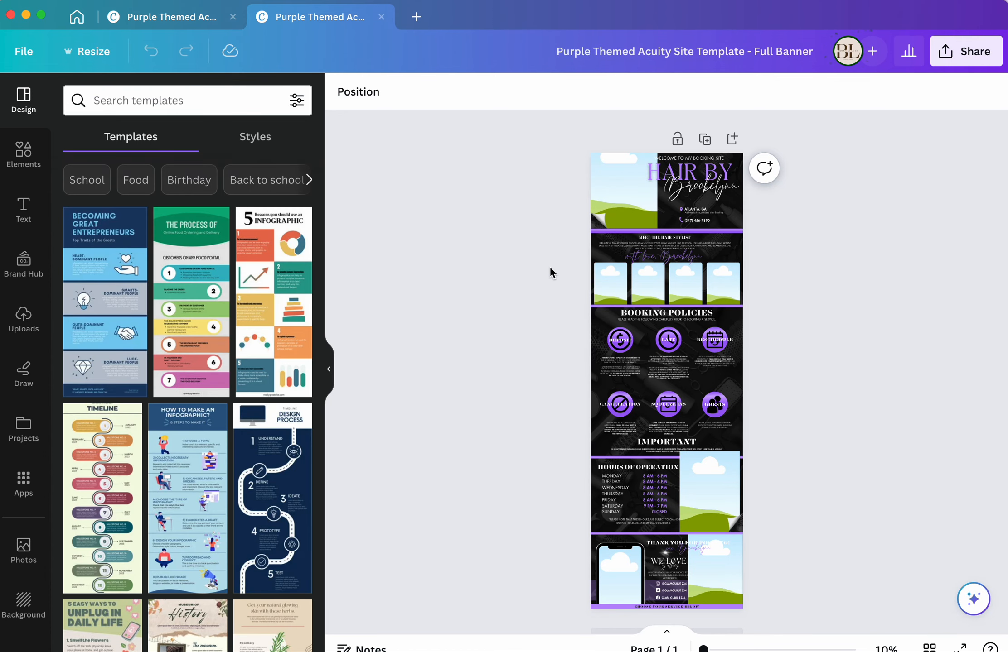
pyautogui.click(329, 368)
pyautogui.scroll(3, 702, 331)
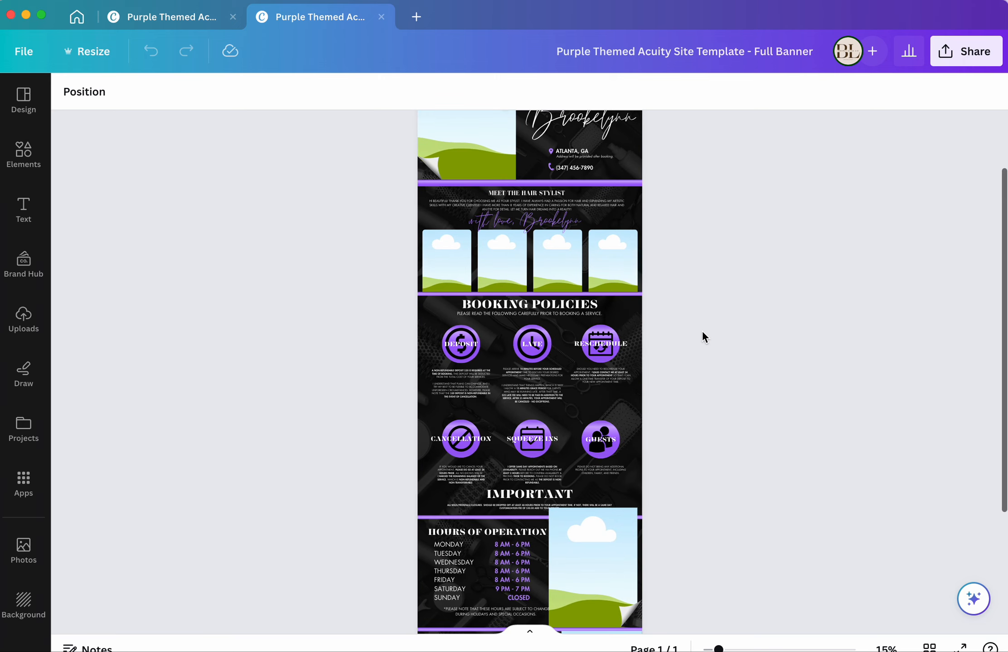
pyautogui.scroll(-5, 702, 335)
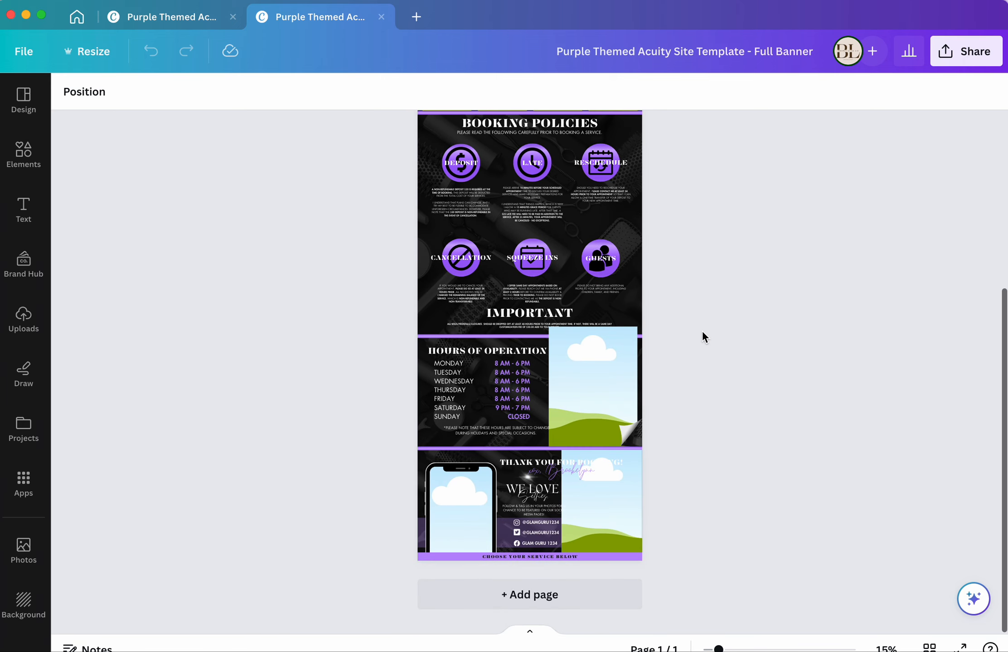
pyautogui.scroll(5, 703, 334)
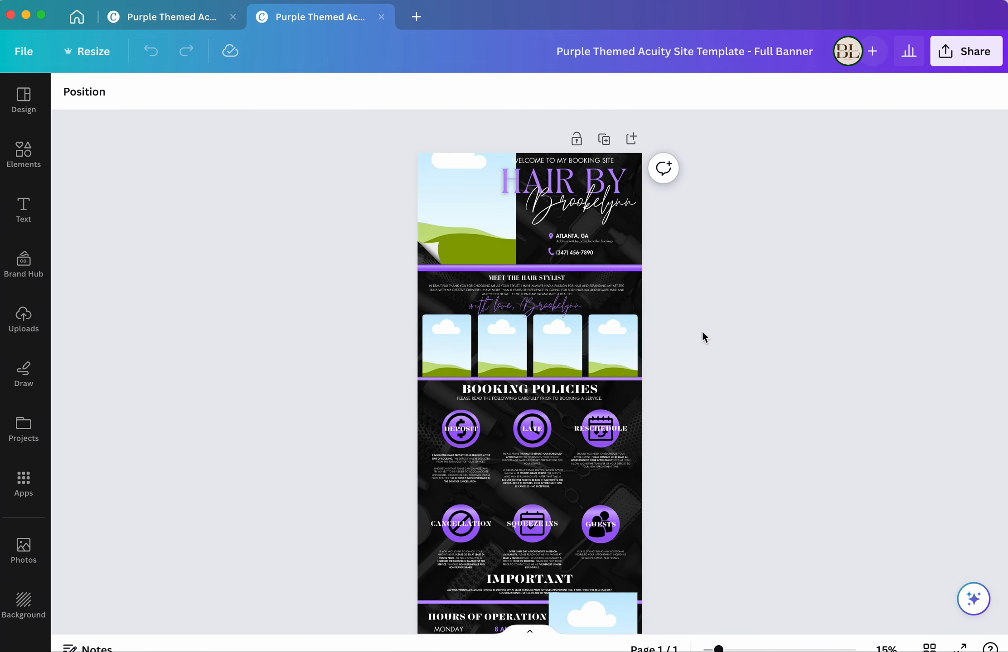
pyautogui.scroll(-5, 703, 334)
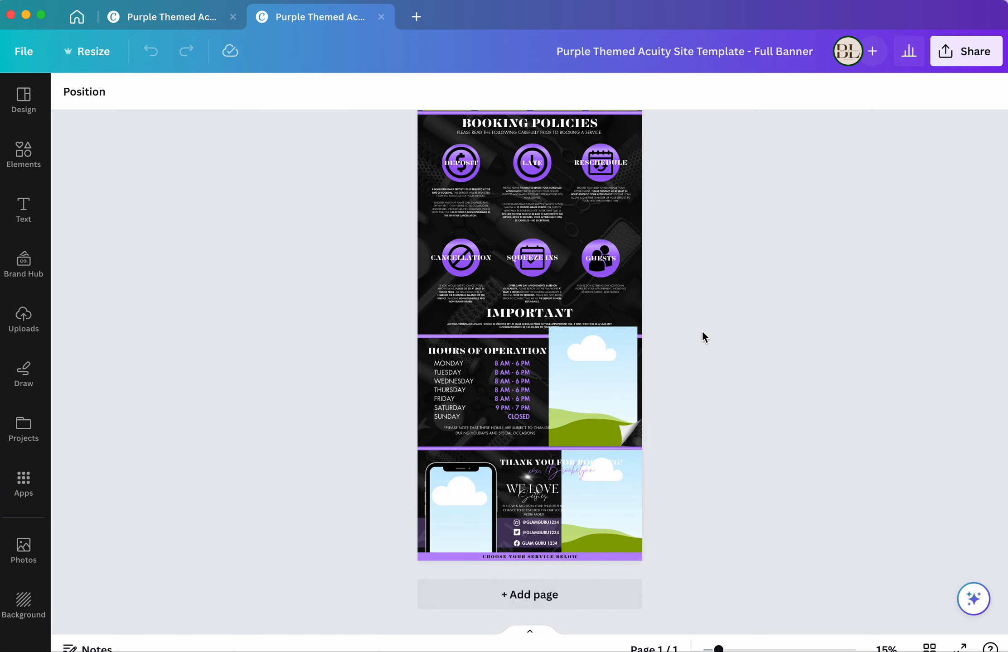
pyautogui.scroll(5, 702, 335)
pyautogui.scroll(-5, 683, 223)
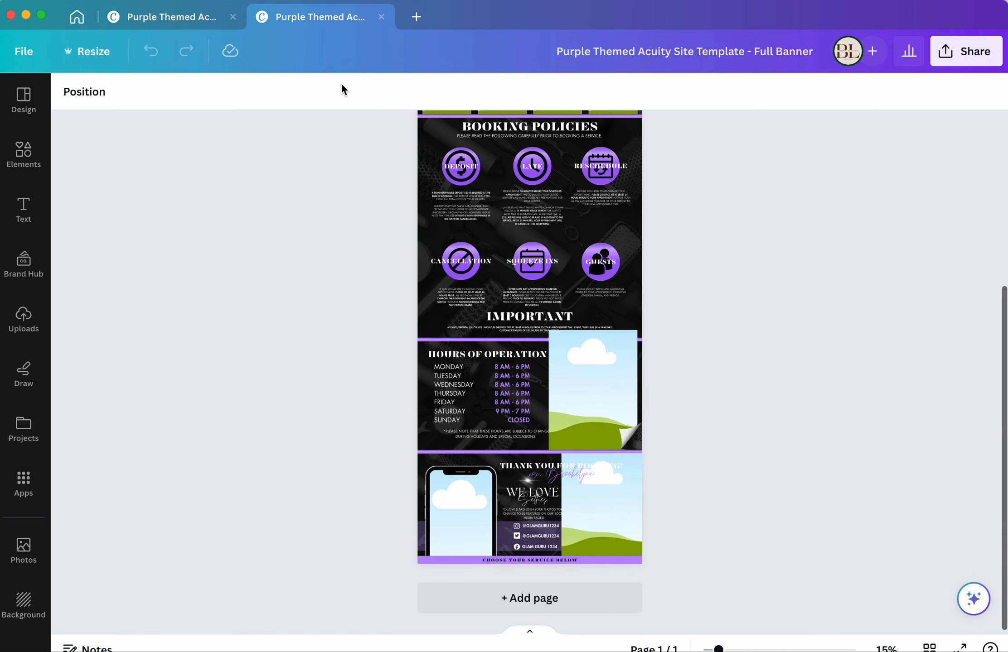
pyautogui.scroll(5, 319, 327)
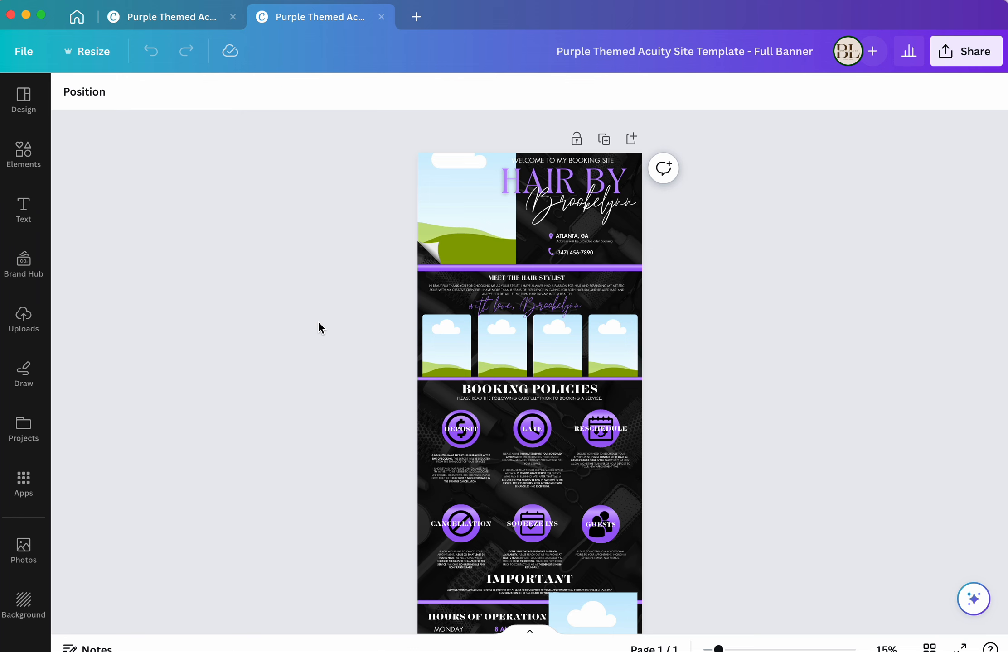
# Step: Return to the 6 Banners template and examine its separate policy, business hours and thank-you pages
pyautogui.click(161, 17)
pyautogui.scroll(-10, 843, 383)
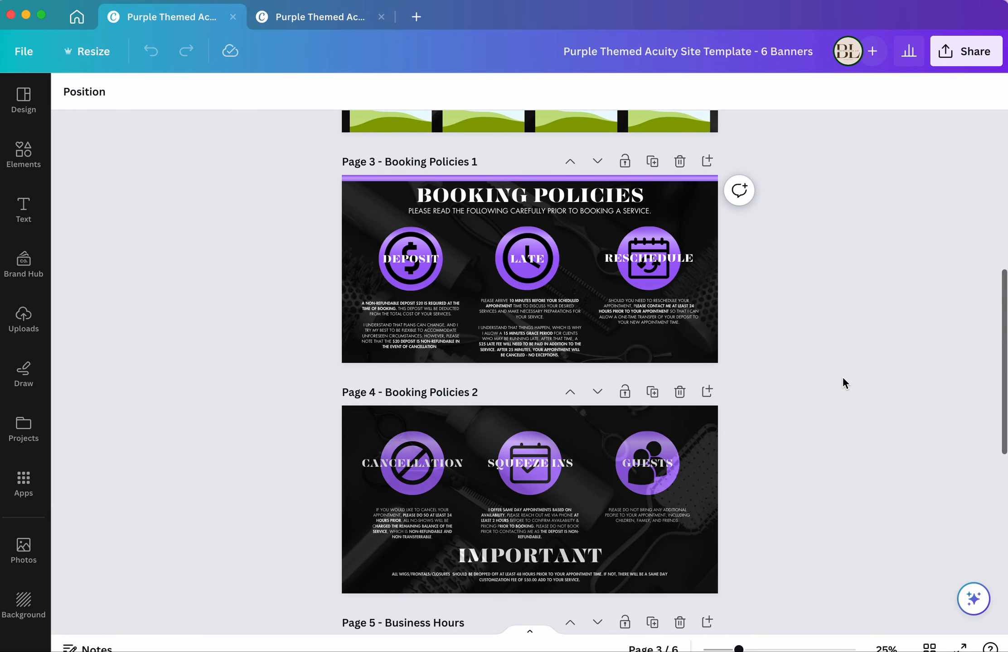
pyautogui.scroll(-10, 843, 381)
pyautogui.scroll(-2, 842, 377)
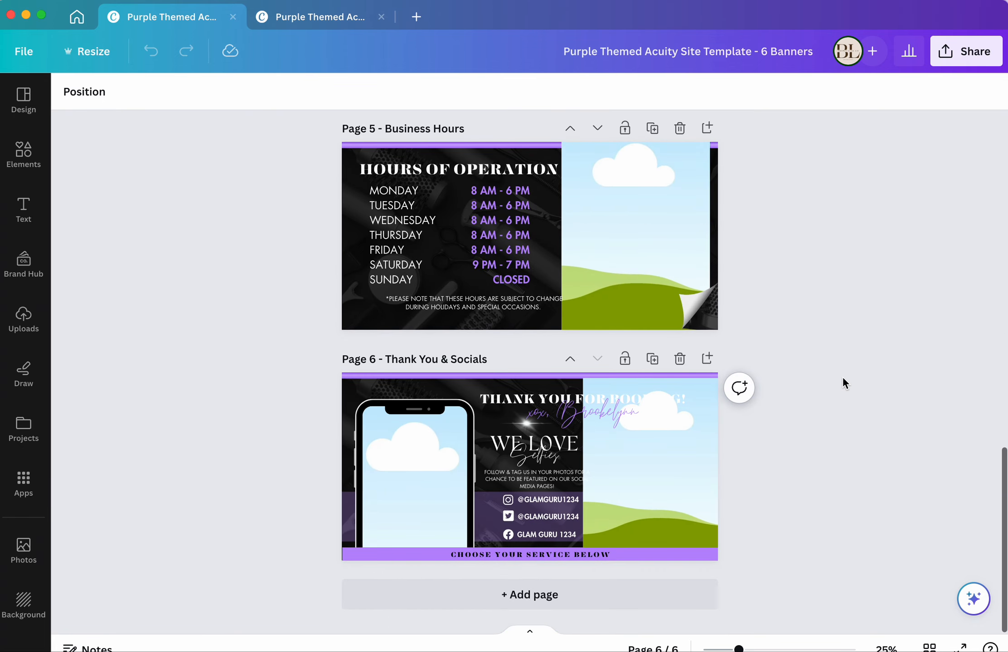
pyautogui.scroll(7, 841, 377)
pyautogui.scroll(15, 841, 379)
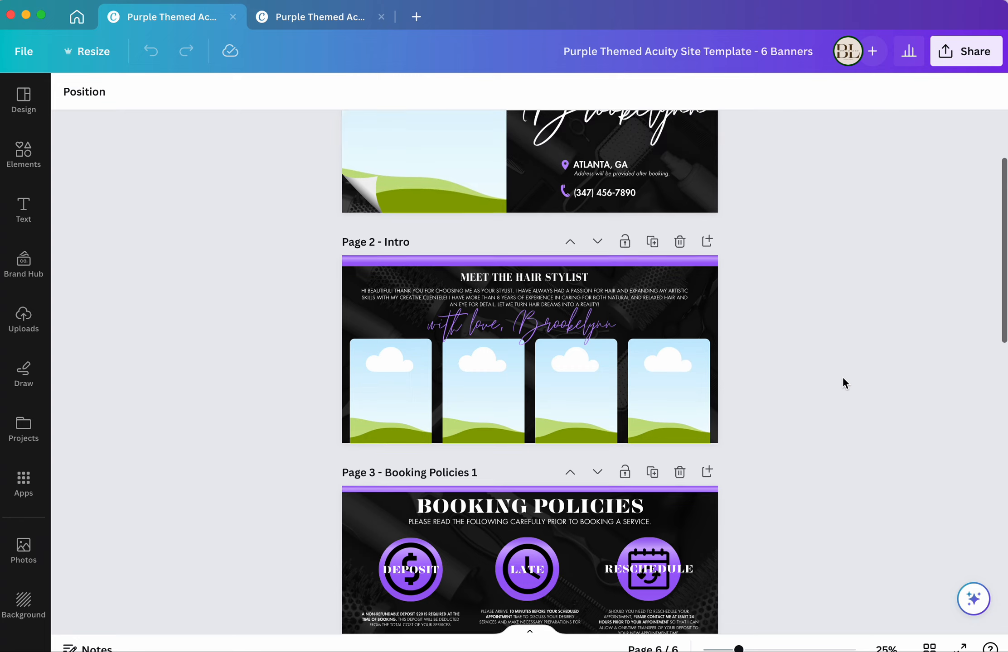
# Step: Go back to the Full Banner design and compare its continuous one-page layout with the separate banners
pyautogui.click(320, 18)
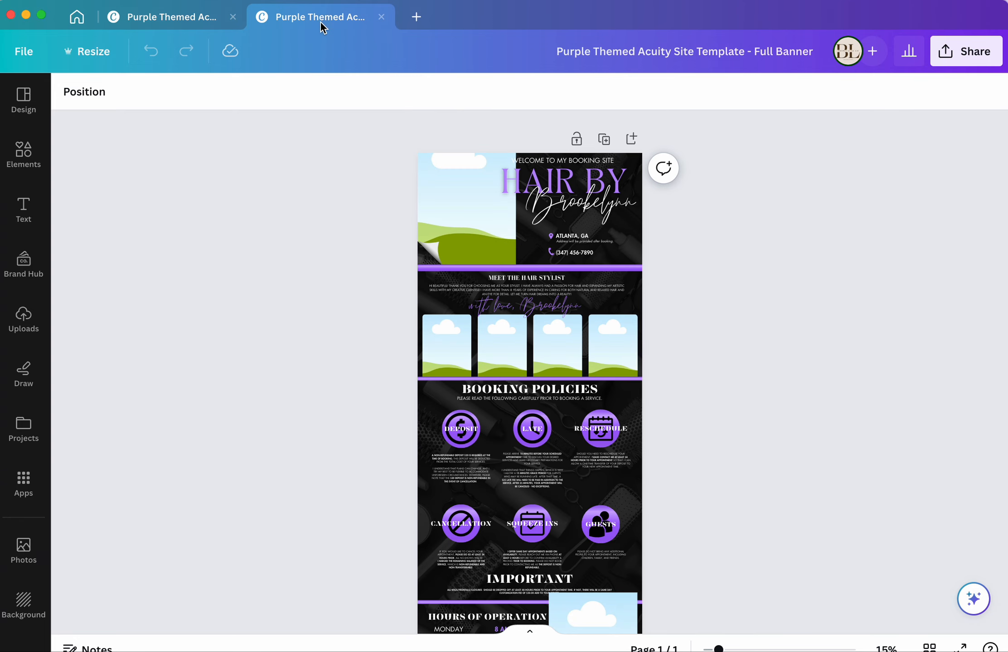
pyautogui.scroll(-6, 748, 317)
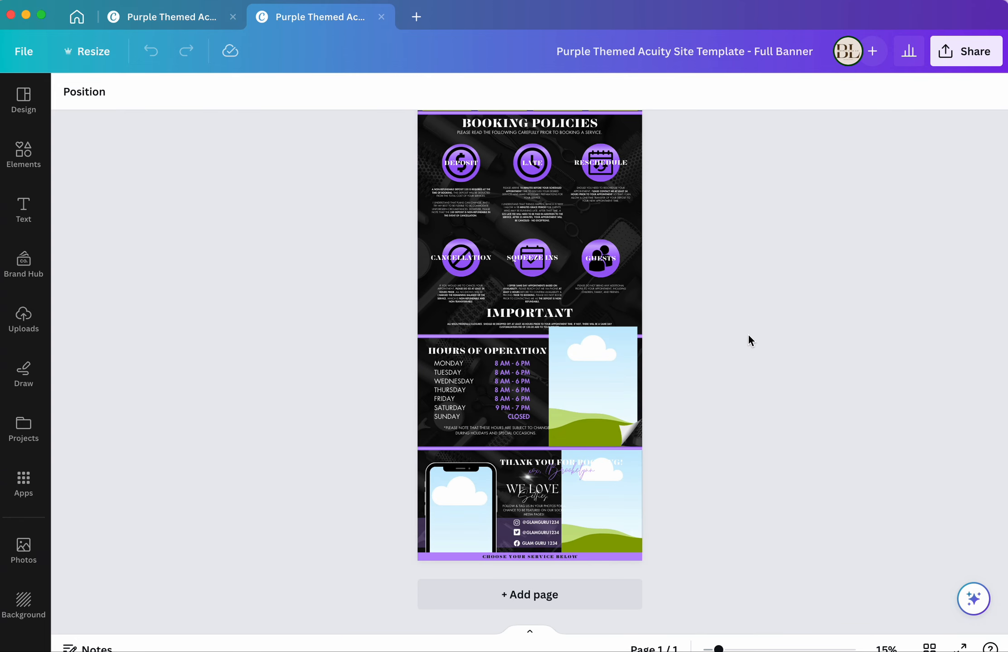
pyautogui.scroll(4, 748, 337)
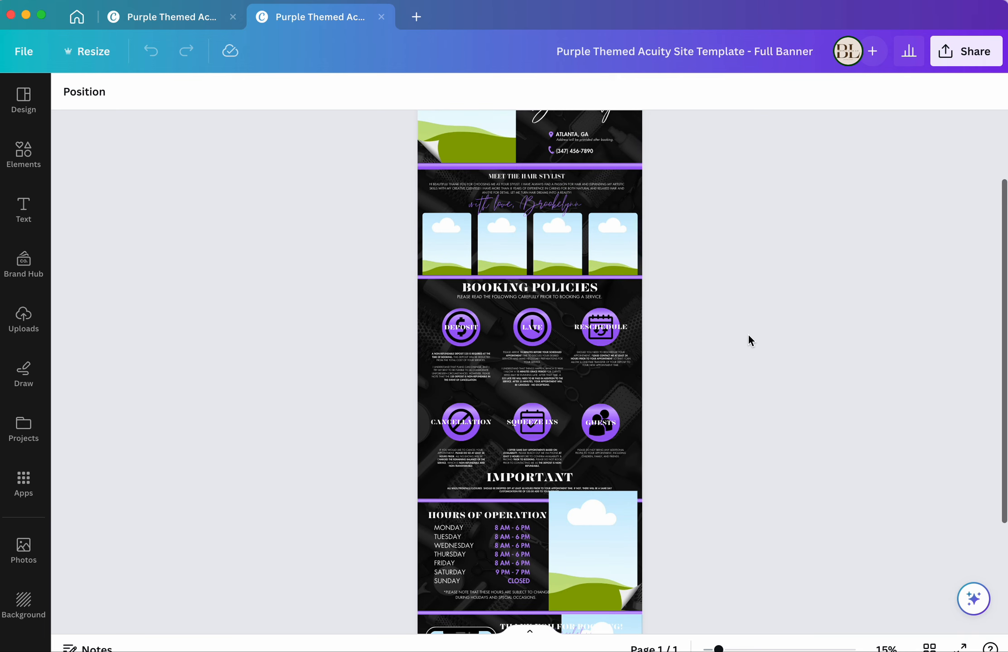
pyautogui.scroll(3, 724, 405)
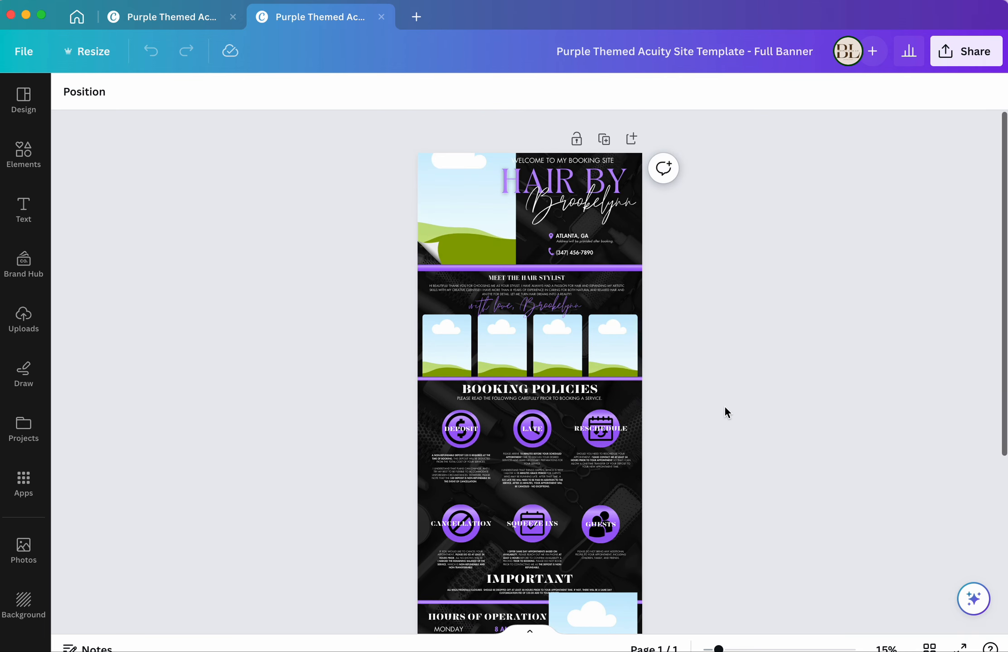
# Step: Examine the Full Banner's cover, hair stylist intro and booking policies sections up close
pyautogui.scroll(10, 544, 269)
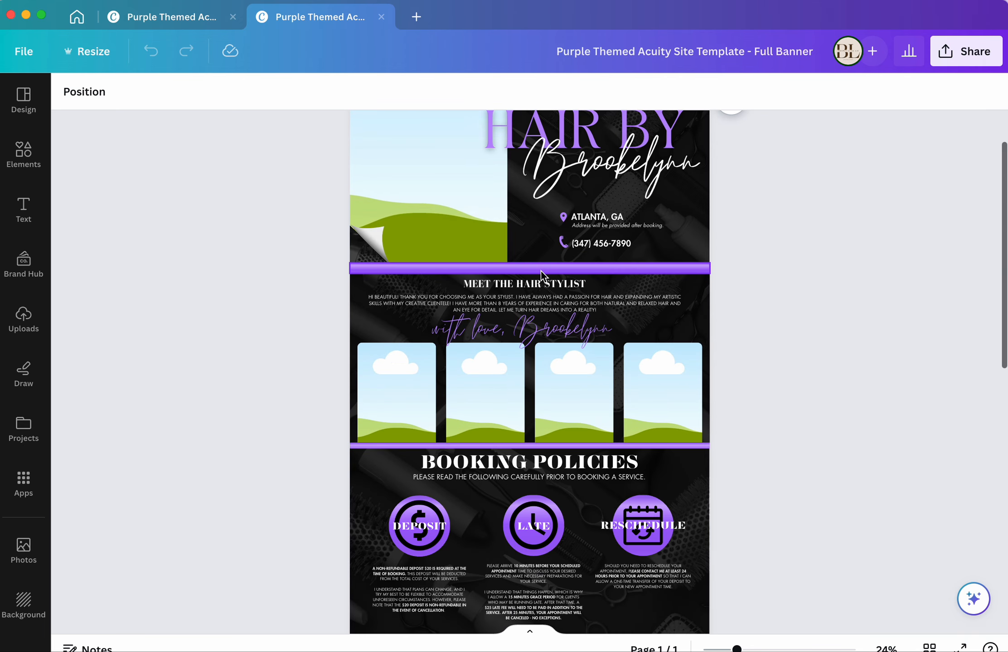
pyautogui.scroll(-1, 498, 268)
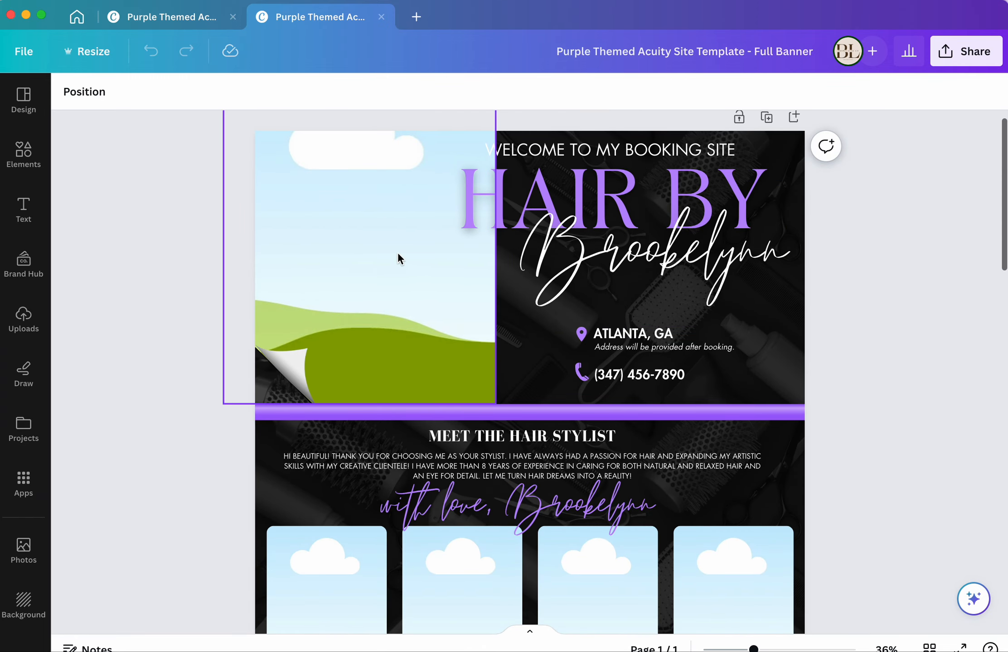
pyautogui.scroll(-12, 156, 314)
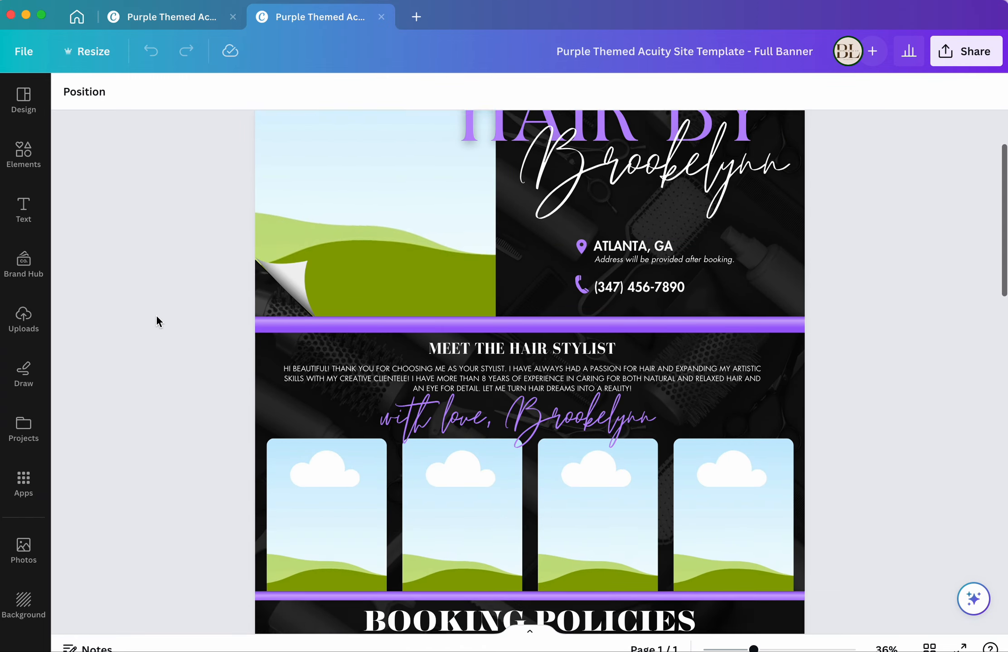
pyautogui.scroll(-3, 156, 314)
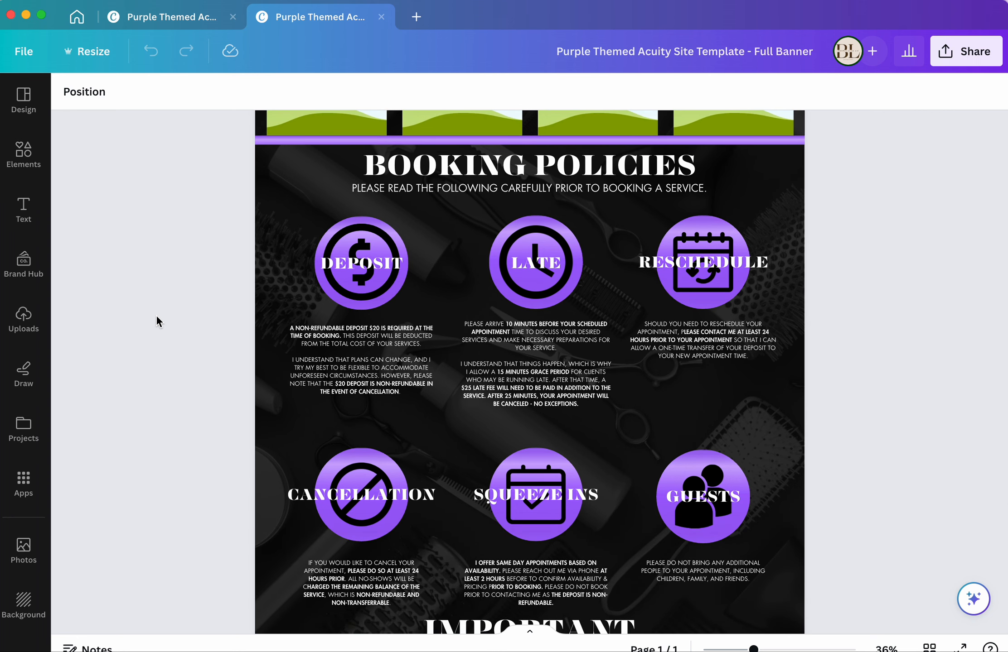
pyautogui.scroll(14, 156, 313)
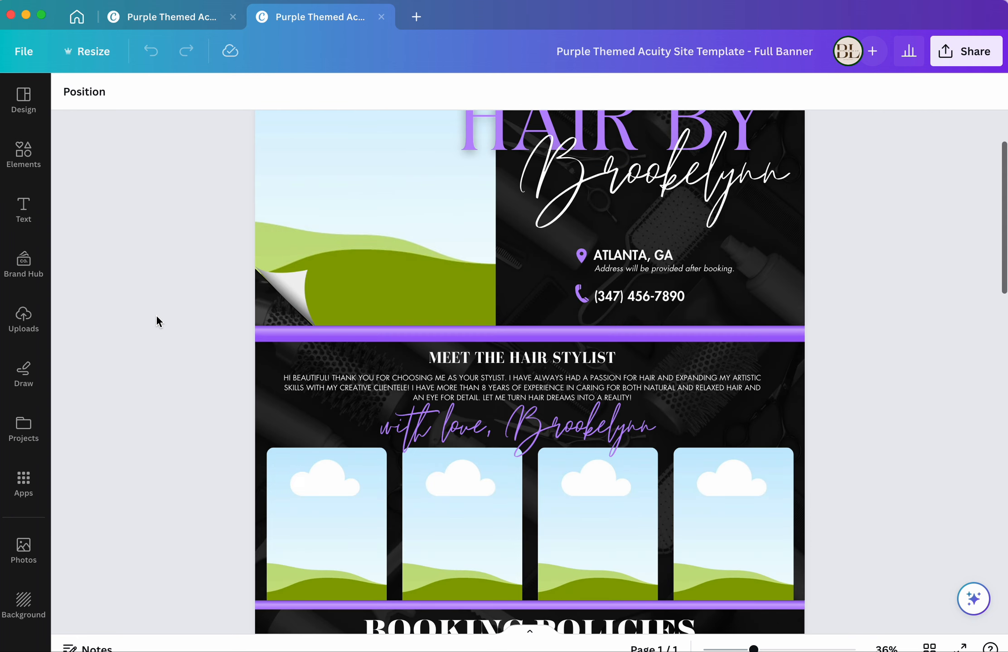
pyautogui.scroll(2, 156, 314)
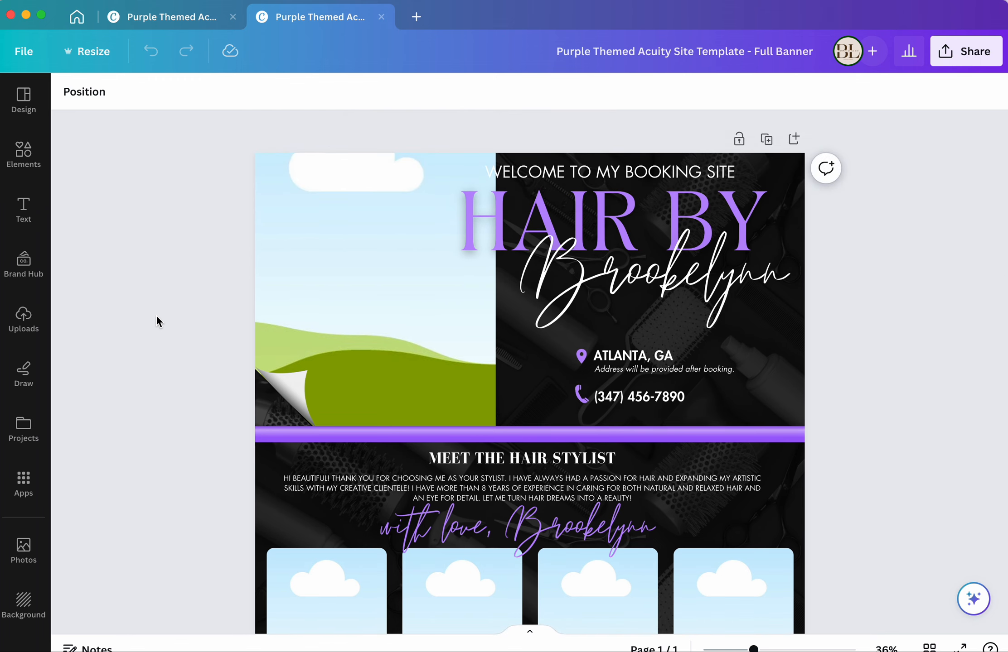
pyautogui.scroll(-2, 156, 316)
pyautogui.scroll(2, 156, 316)
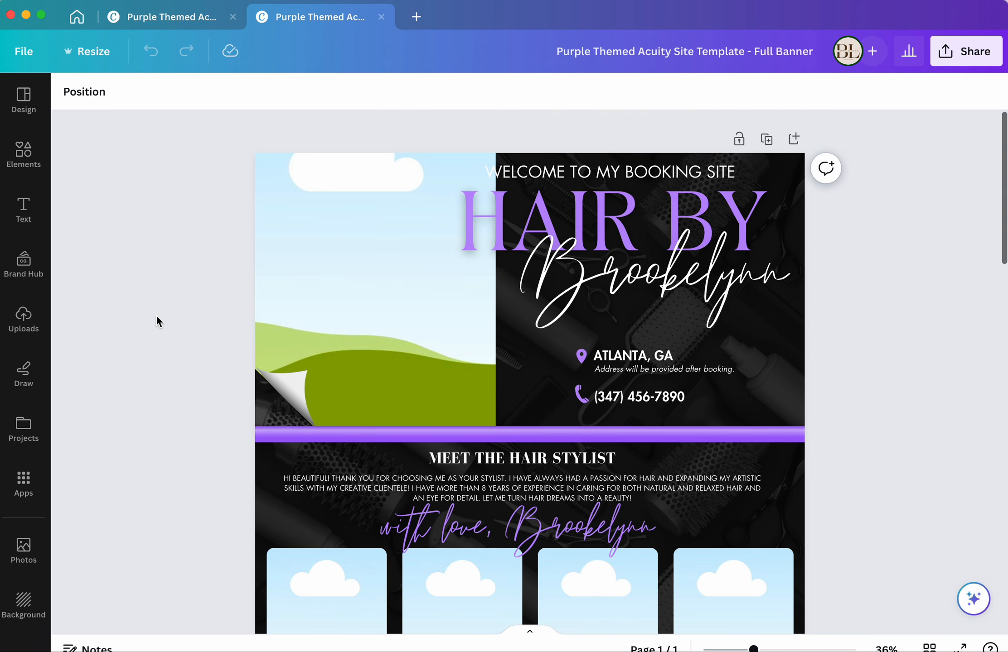
# Step: Add the uploaded photo of the woman in a sequin dress against a pink glitter backdrop to the Full Banner
pyautogui.click(27, 324)
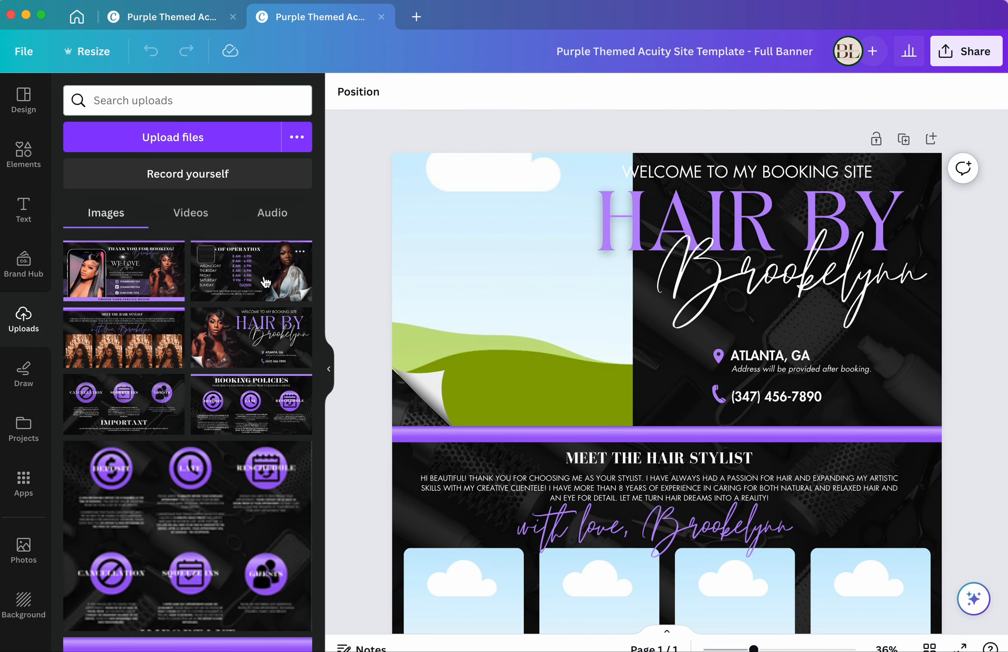
pyautogui.scroll(-10, 228, 408)
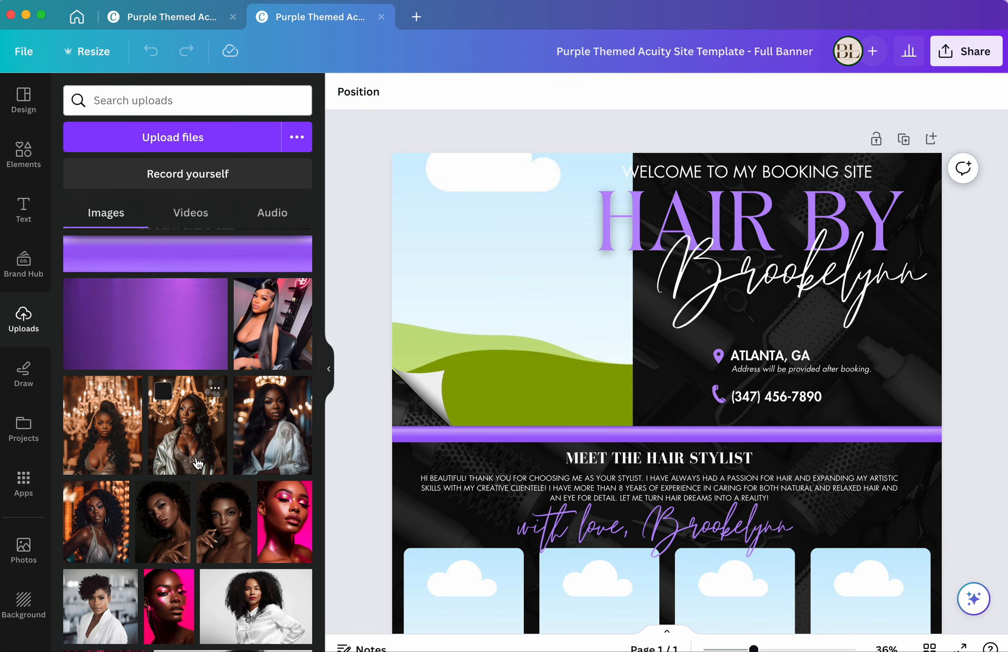
pyautogui.moveTo(171, 540)
pyautogui.scroll(-2, 181, 522)
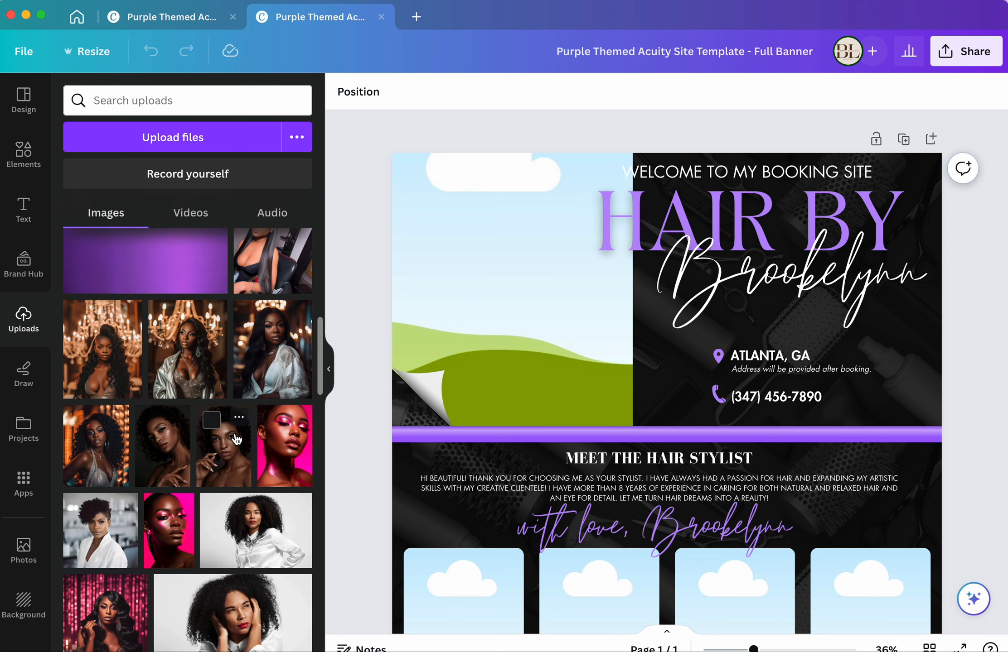
pyautogui.scroll(-1, 197, 509)
pyautogui.click(120, 591)
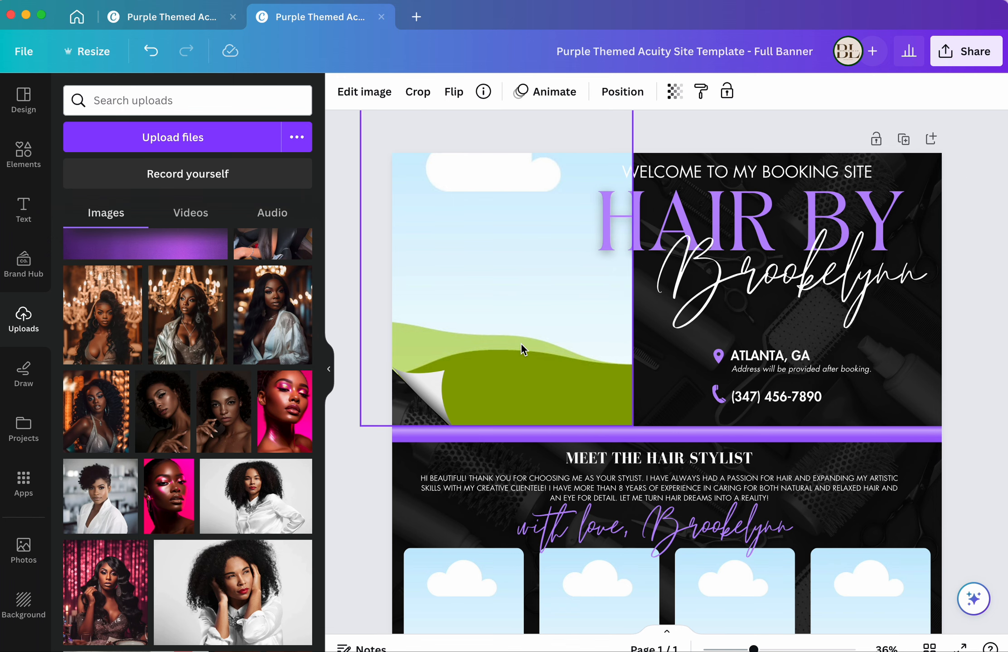
# Step: Move the added photo from the booking policies section up into the cover section's picture frame so it fills the frame
pyautogui.scroll(-10, 498, 453)
pyautogui.scroll(-2, 490, 462)
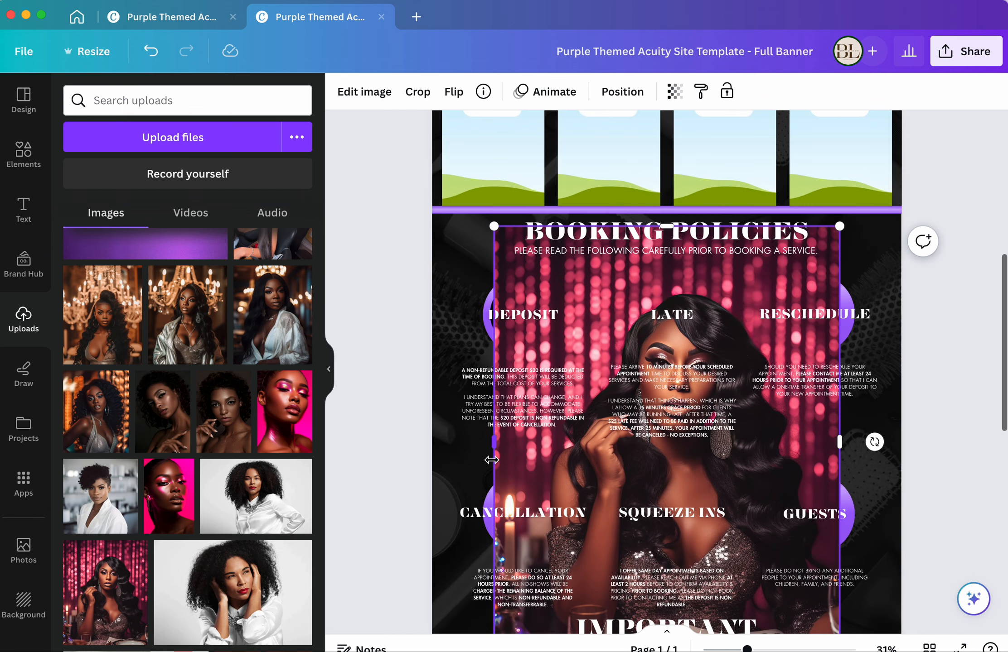
pyautogui.click(332, 378)
pyautogui.scroll(2, 467, 363)
pyautogui.scroll(-3, 515, 390)
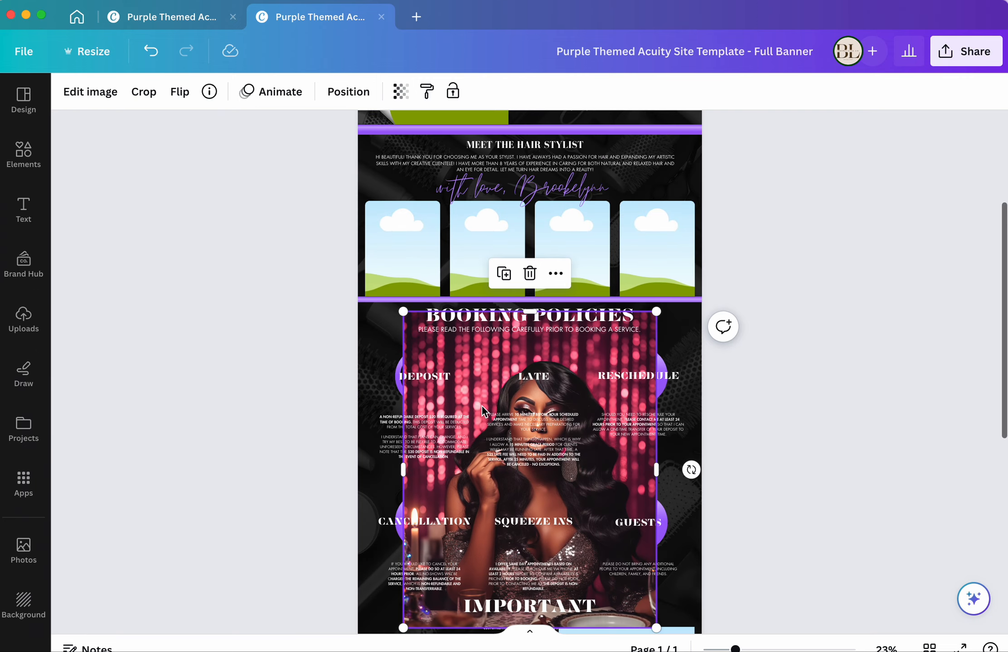
pyautogui.scroll(3, 480, 399)
pyautogui.moveTo(479, 468); pyautogui.dragTo(420, 273)
pyautogui.scroll(3, 420, 275)
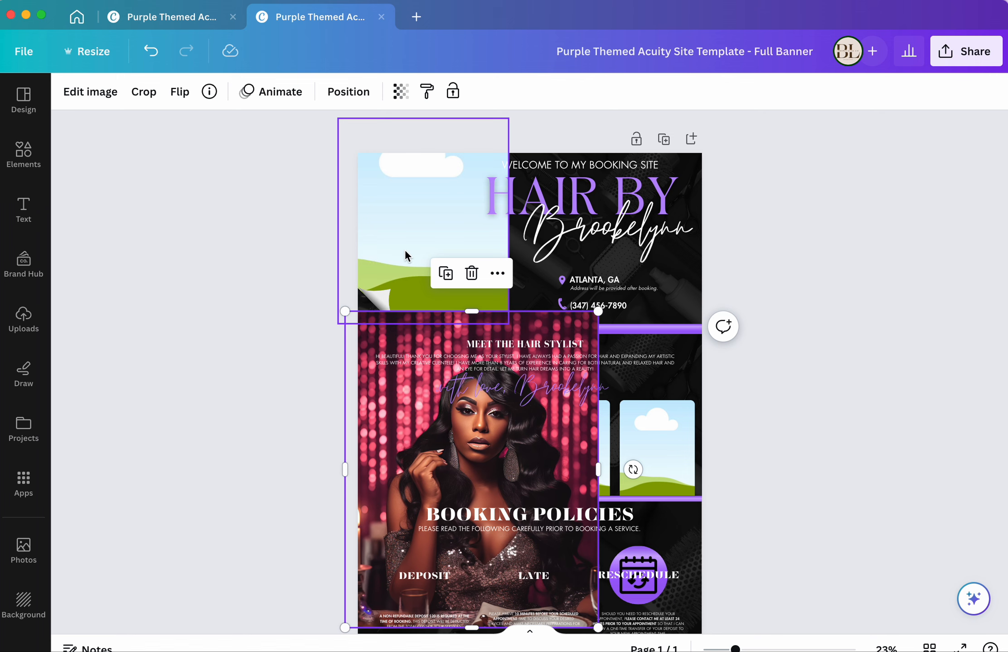
pyautogui.moveTo(391, 435); pyautogui.dragTo(394, 251)
# Step: Open the cover photo for cropping and try to reposition it within its picture frame
pyautogui.scroll(2, 394, 251)
pyautogui.scroll(3, 396, 256)
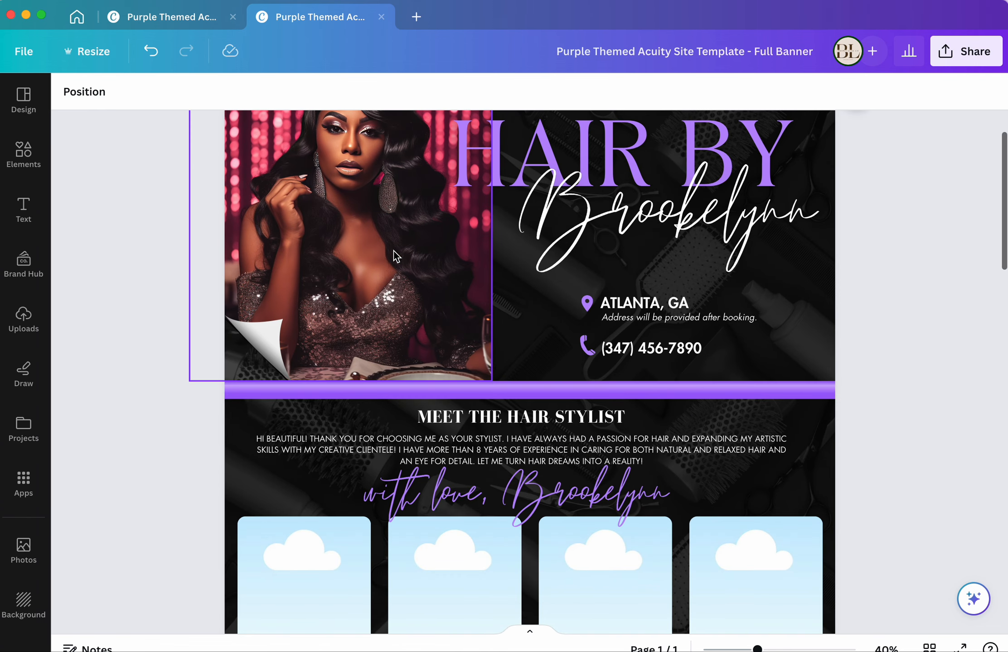
pyautogui.scroll(1, 393, 271)
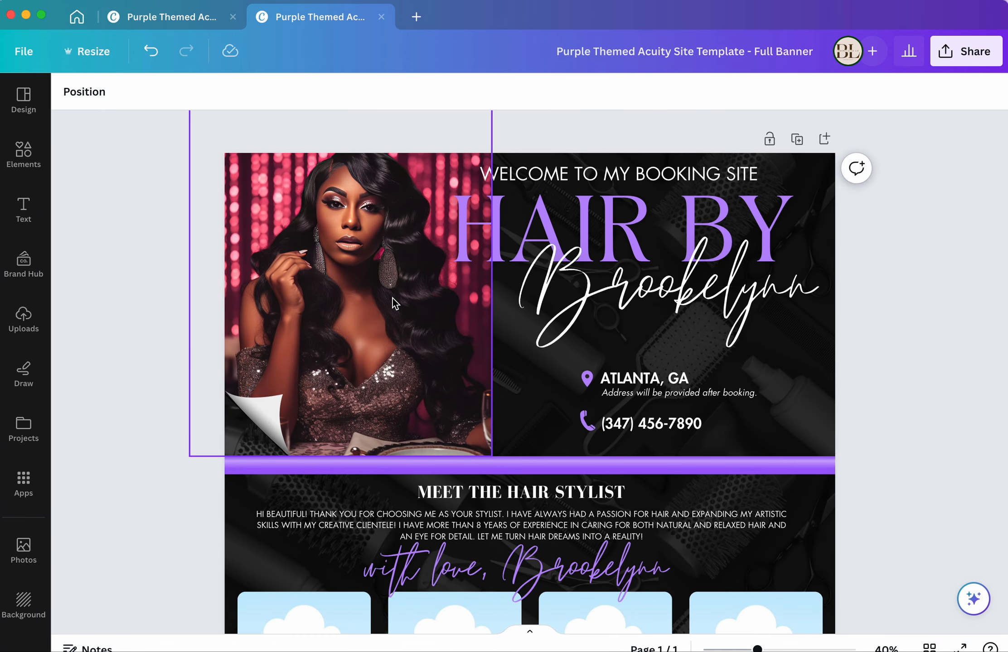
pyautogui.click(390, 314)
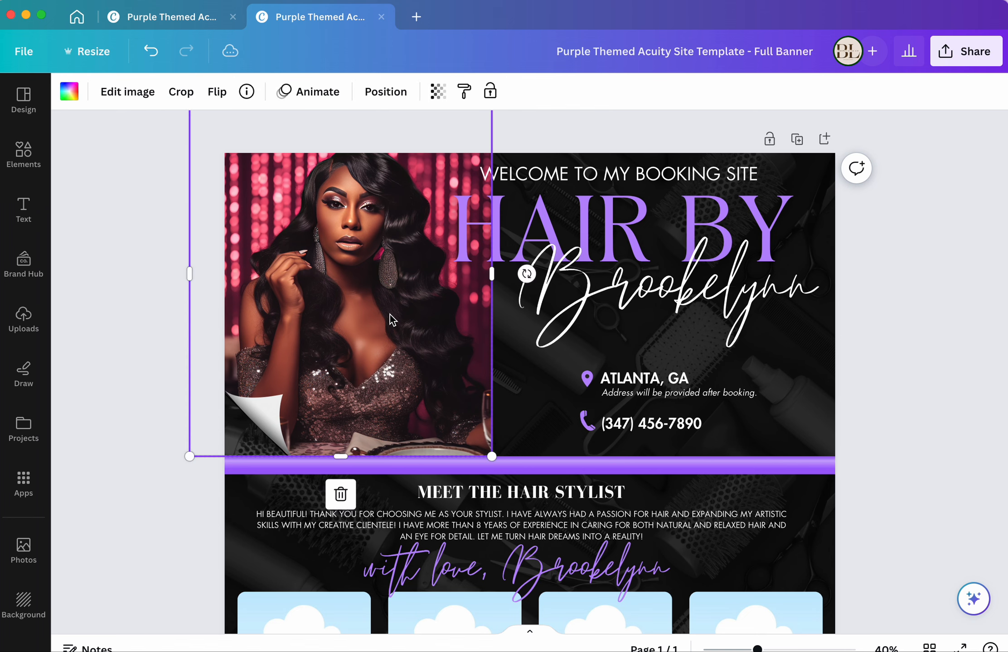
pyautogui.doubleClick(390, 314)
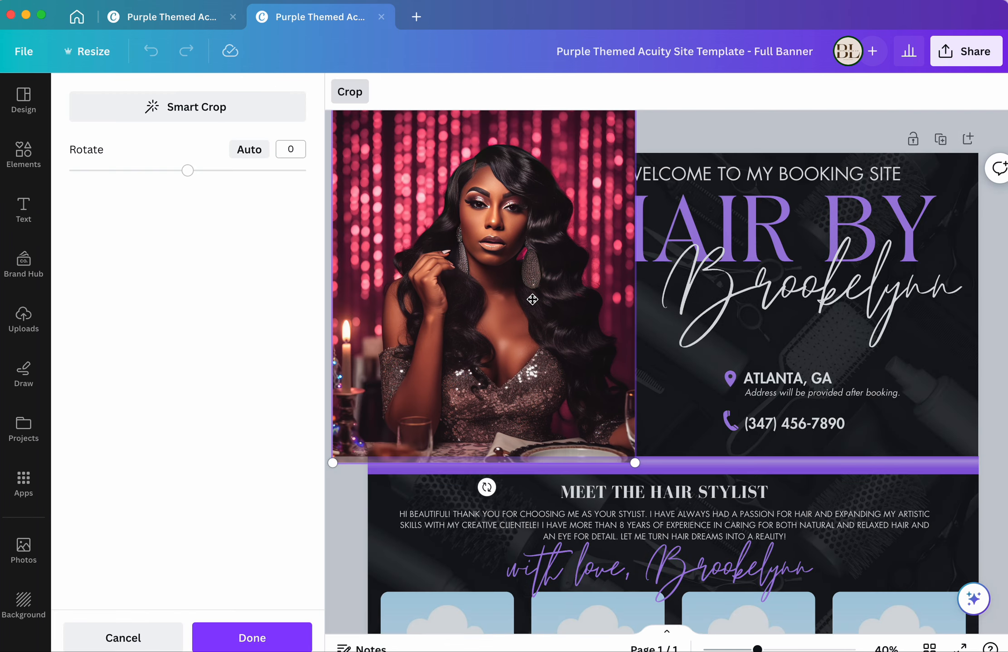
pyautogui.scroll(-2, 587, 259)
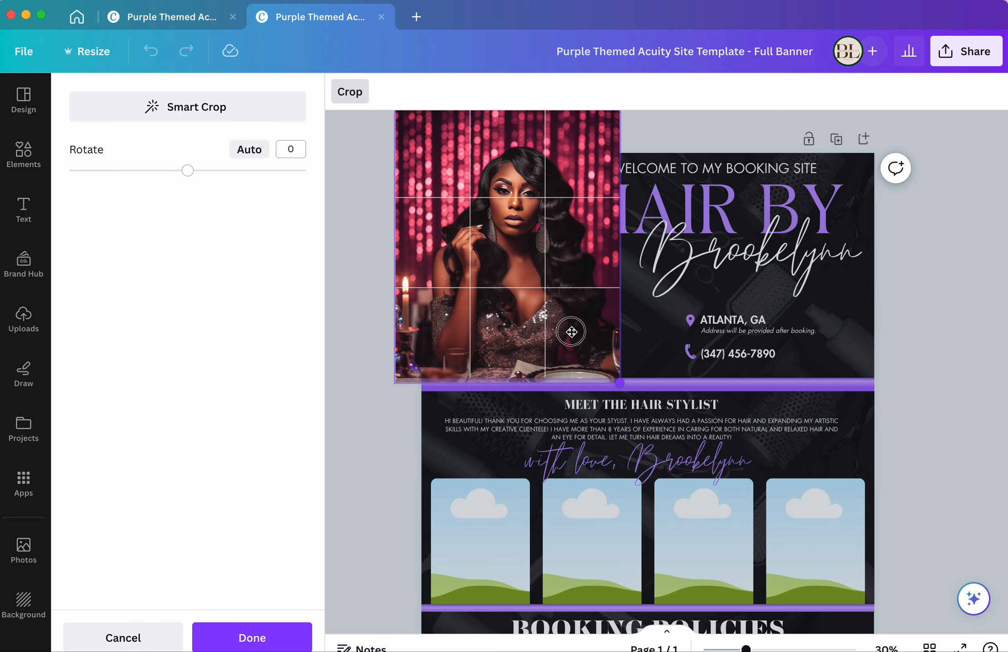
pyautogui.click(675, 133)
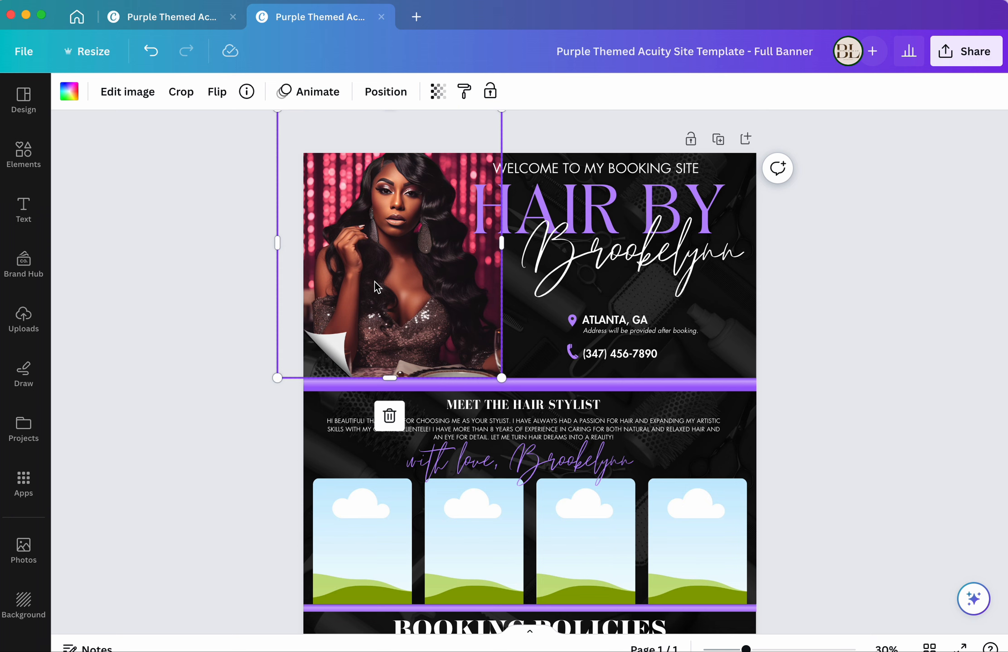
# Step: Resize and move the framed cover photo so it lines up with the banner's left edge and covers the picture area
pyautogui.moveTo(277, 378); pyautogui.dragTo(308, 332)
pyautogui.moveTo(379, 259); pyautogui.dragTo(373, 298)
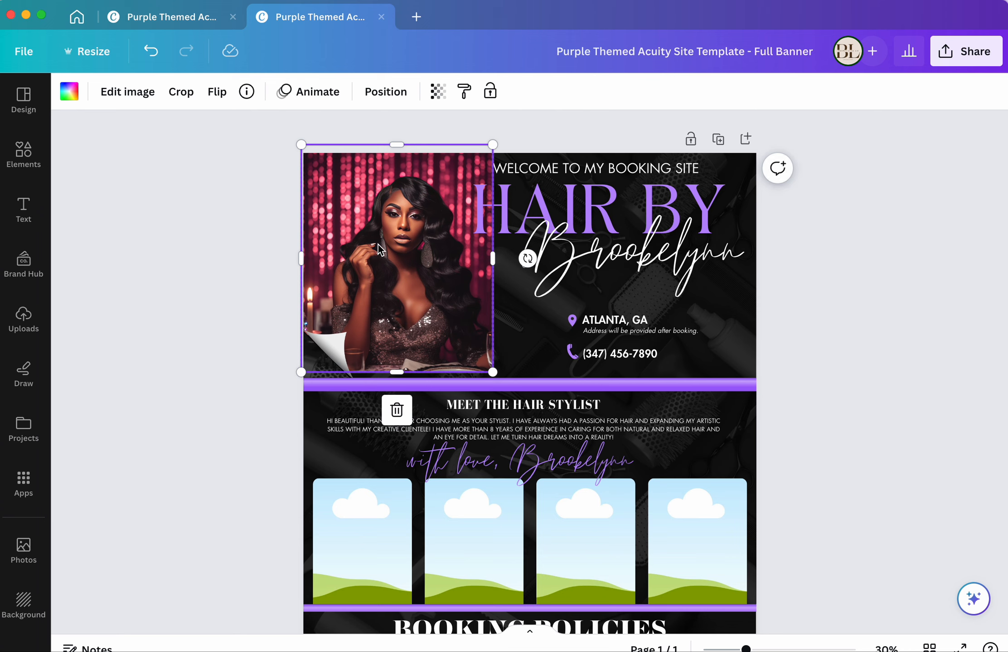
pyautogui.moveTo(492, 145); pyautogui.dragTo(504, 126)
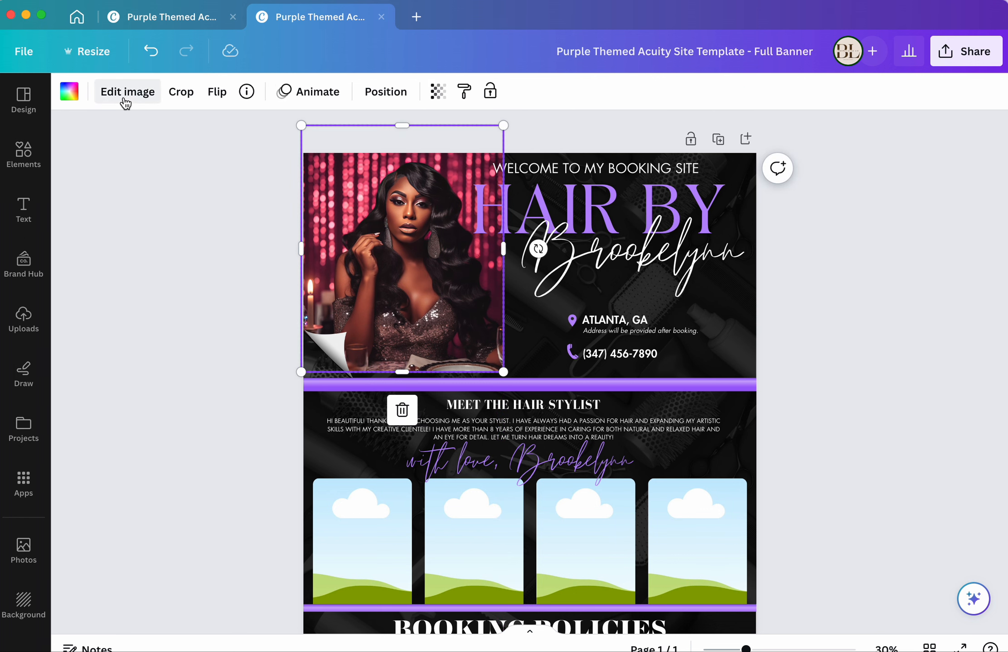
# Step: Remove the background from the cover photo with the Background Remover and apply the result
pyautogui.click(125, 99)
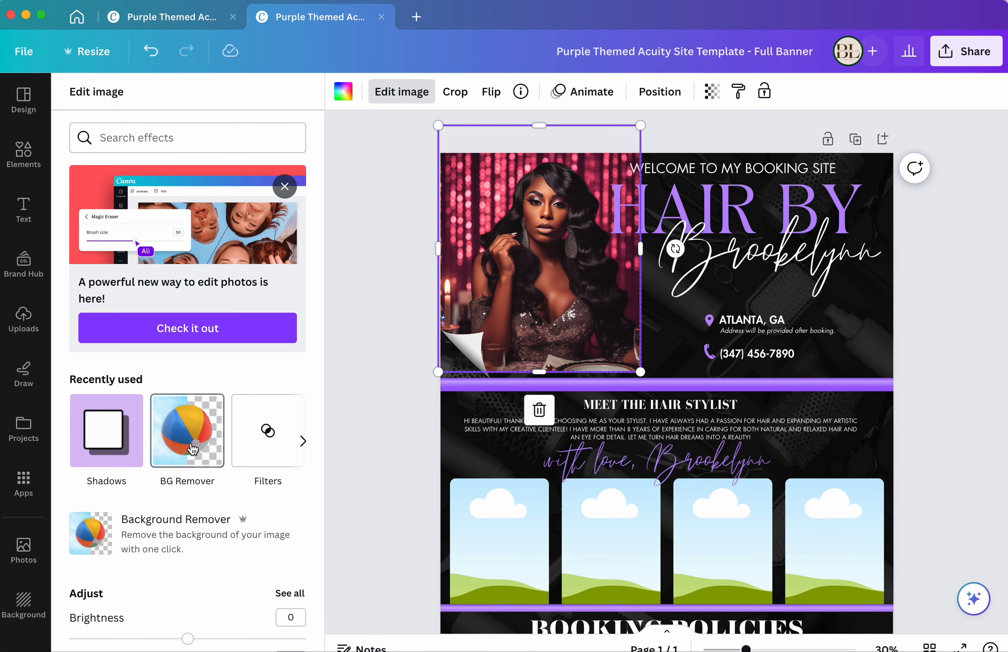
pyautogui.click(193, 448)
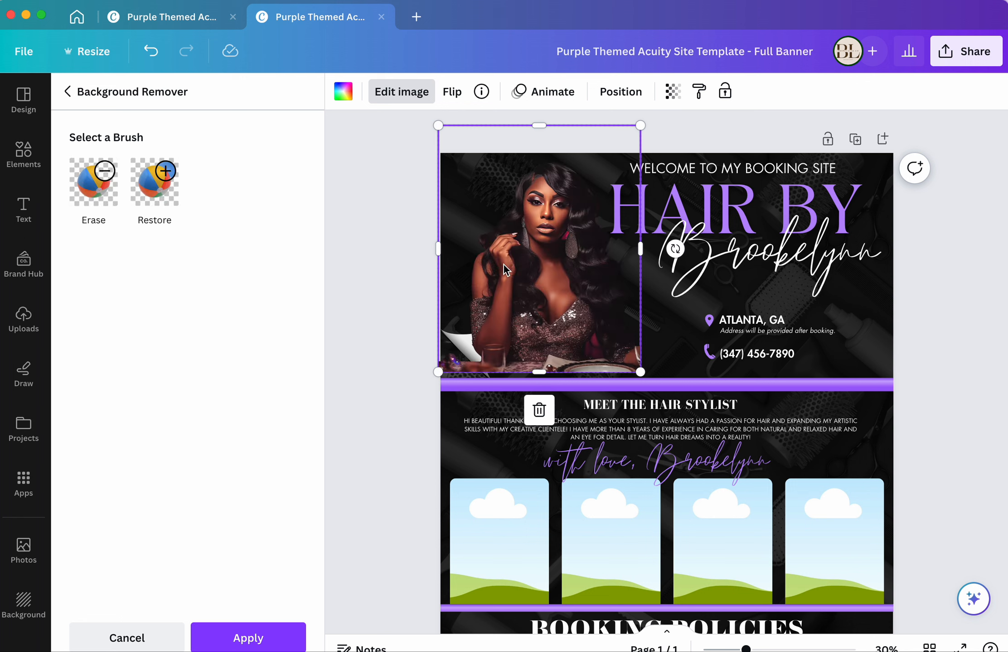
pyautogui.click(279, 626)
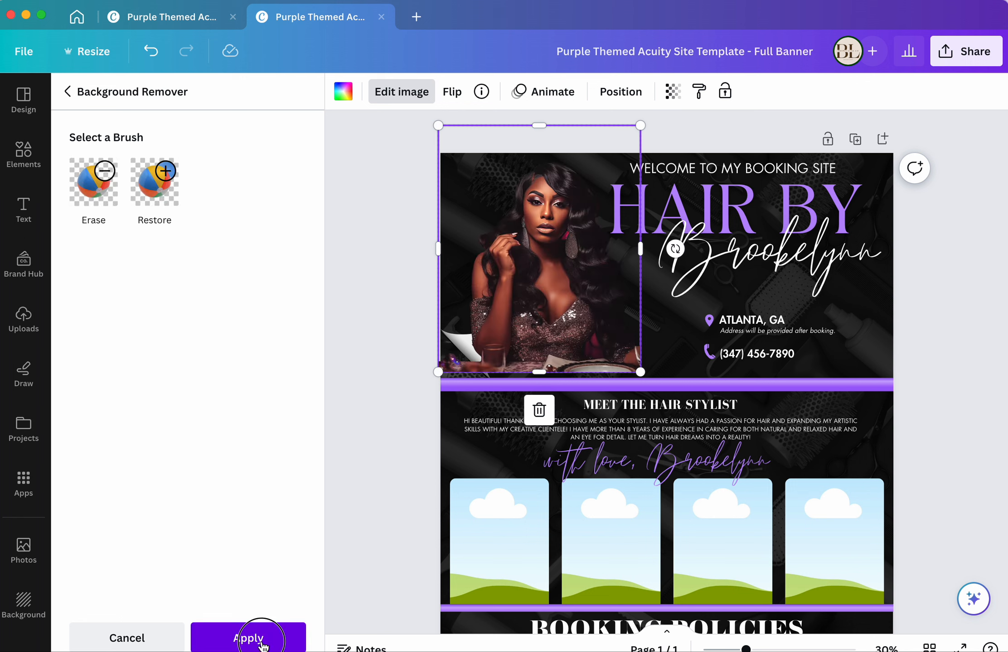
pyautogui.click(339, 399)
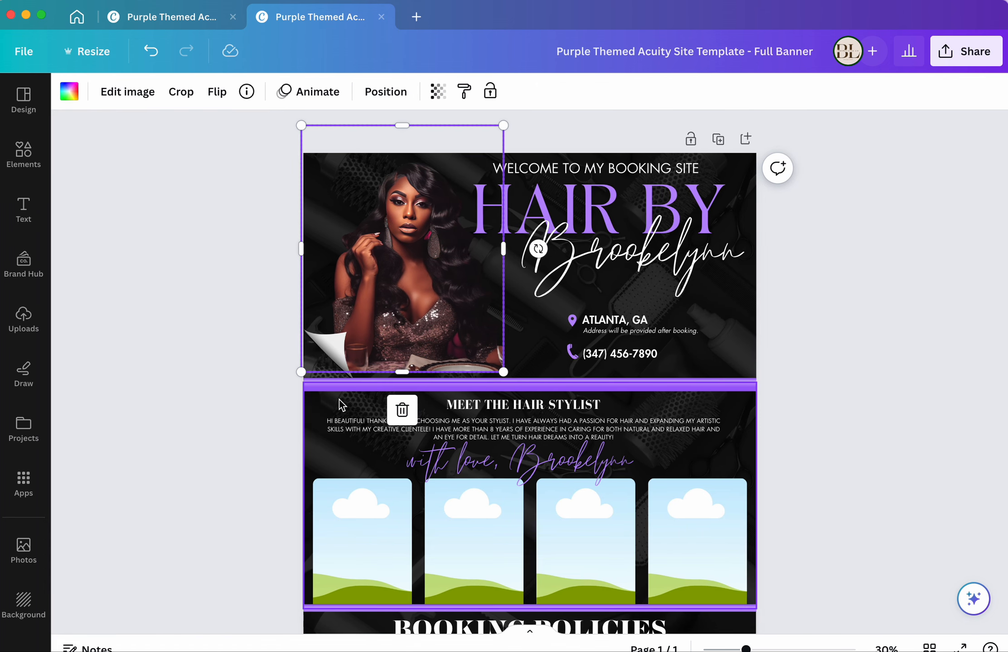
# Step: Enlarge the woman's cutout to reach the purple divider and shift it left, away from the cover text
pyautogui.scroll(4, 359, 356)
pyautogui.scroll(2, 359, 356)
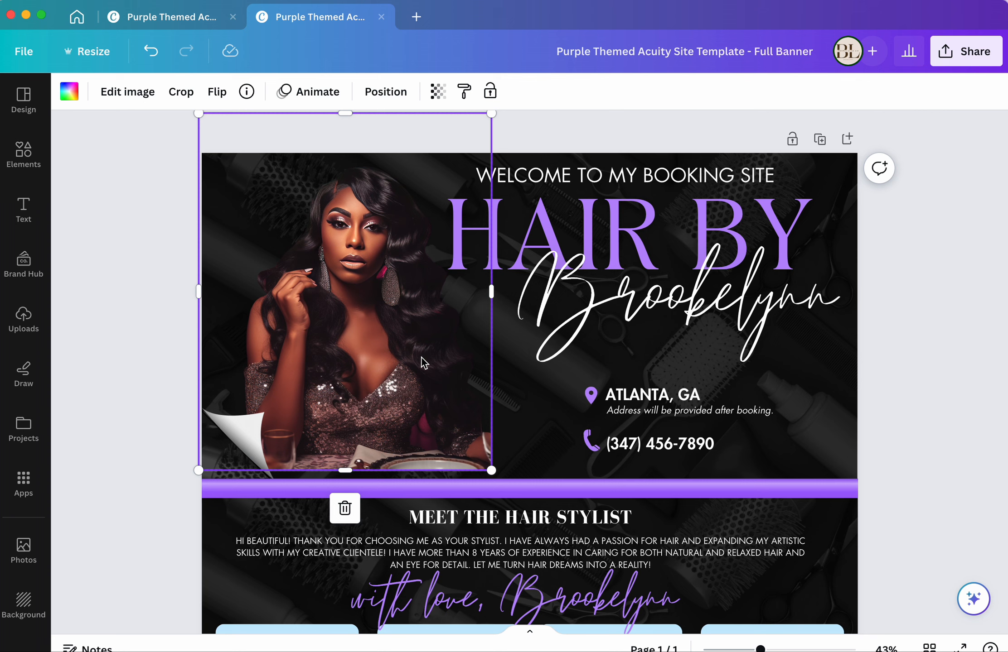
pyautogui.moveTo(491, 470); pyautogui.dragTo(503, 486)
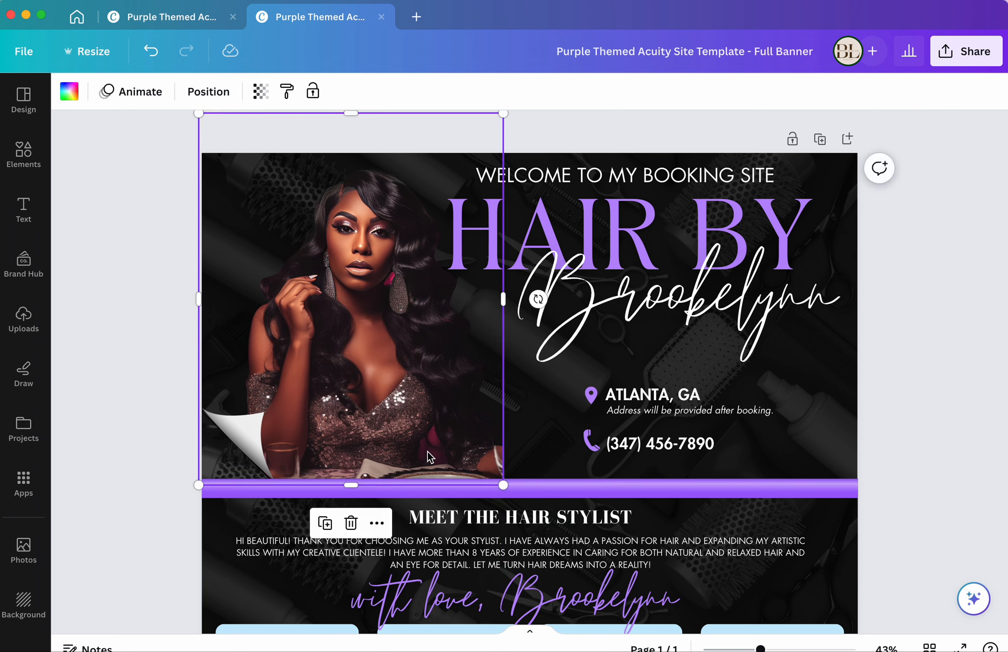
pyautogui.moveTo(427, 452); pyautogui.dragTo(388, 448)
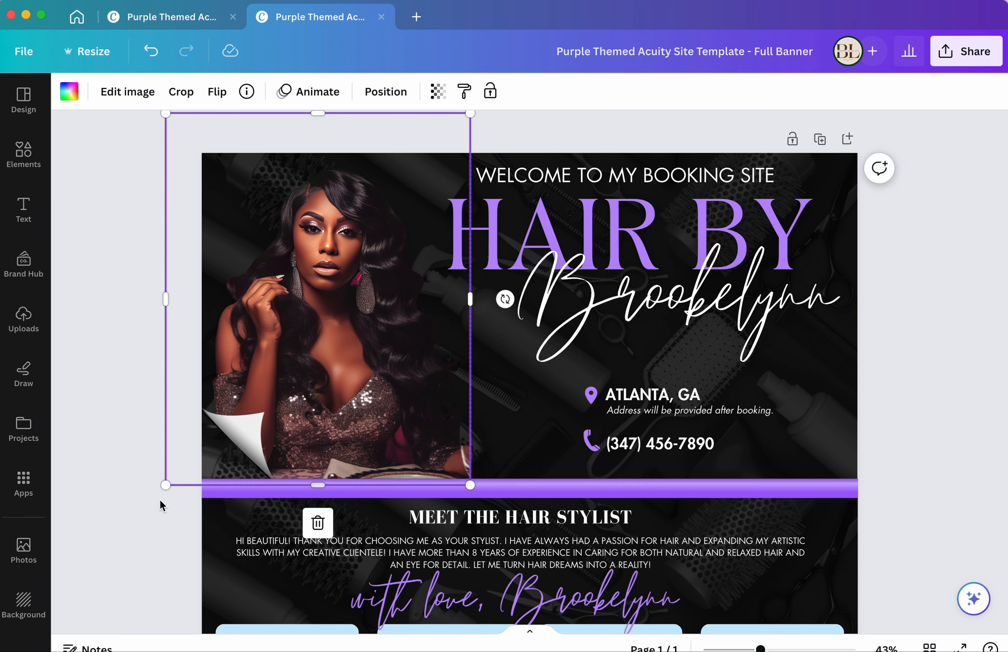
pyautogui.click(131, 558)
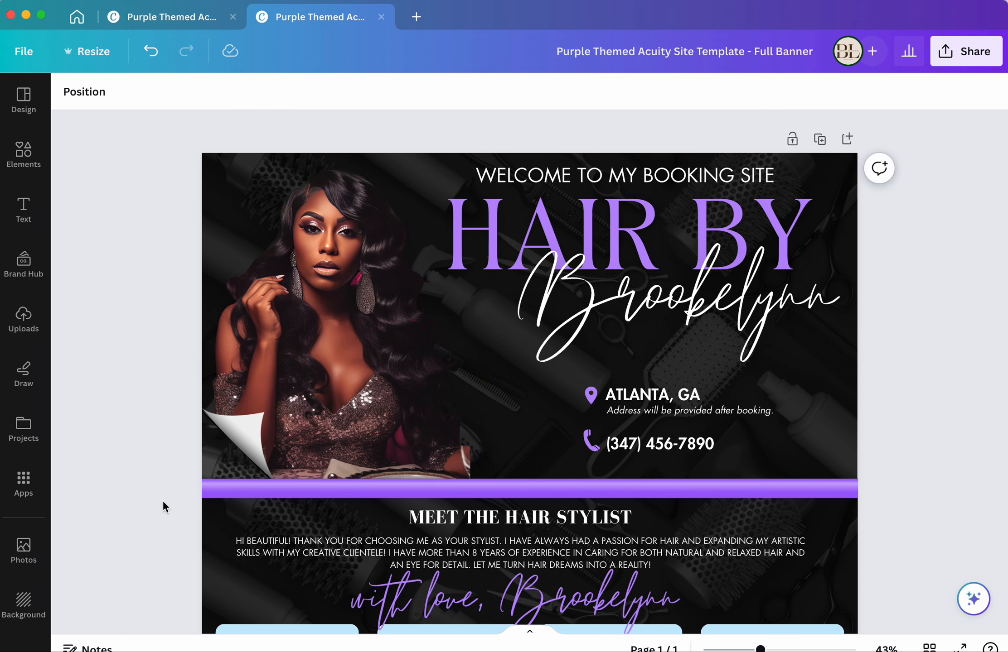
# Step: Try deleting the page curl and the corner pieces beneath it from the cover, and undo the deletions
pyautogui.click(241, 447)
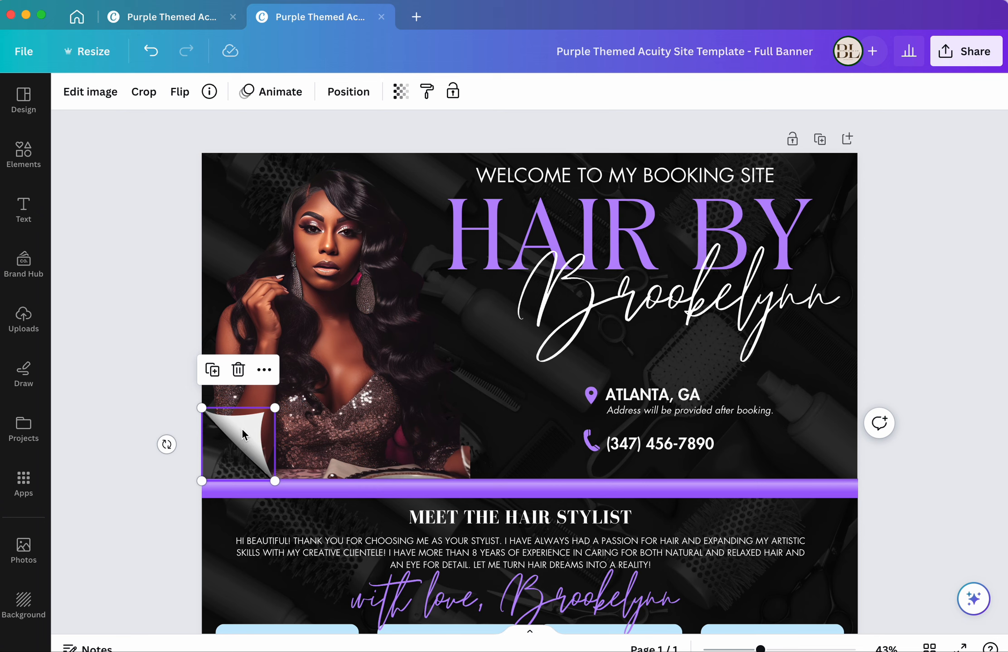
pyautogui.press('Delete')
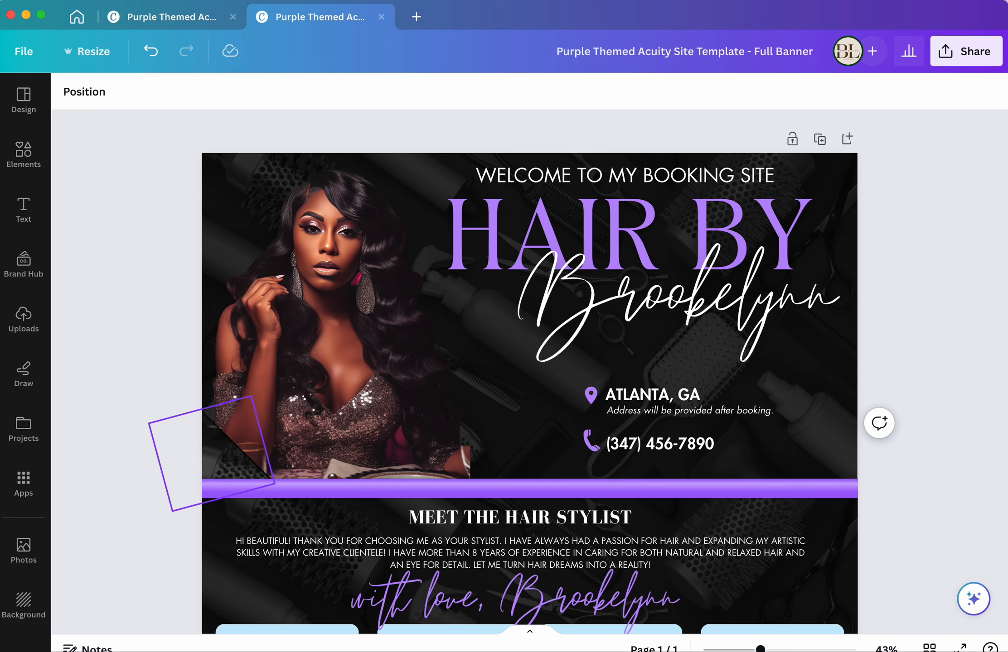
pyautogui.click(231, 457)
pyautogui.press('Delete')
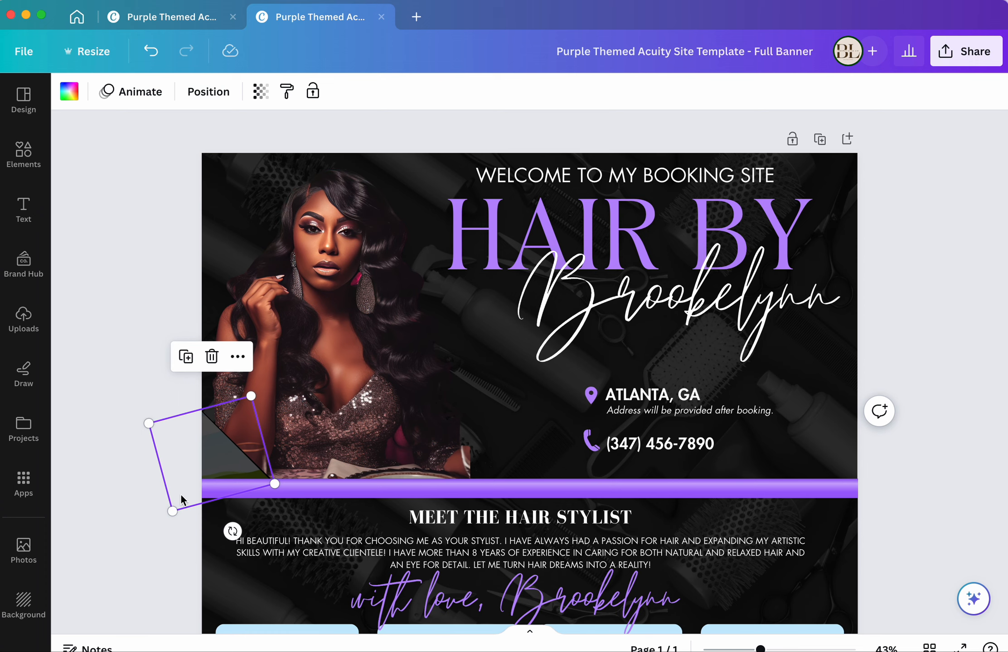
pyautogui.click(168, 472)
pyautogui.click(215, 467)
pyautogui.press('Delete')
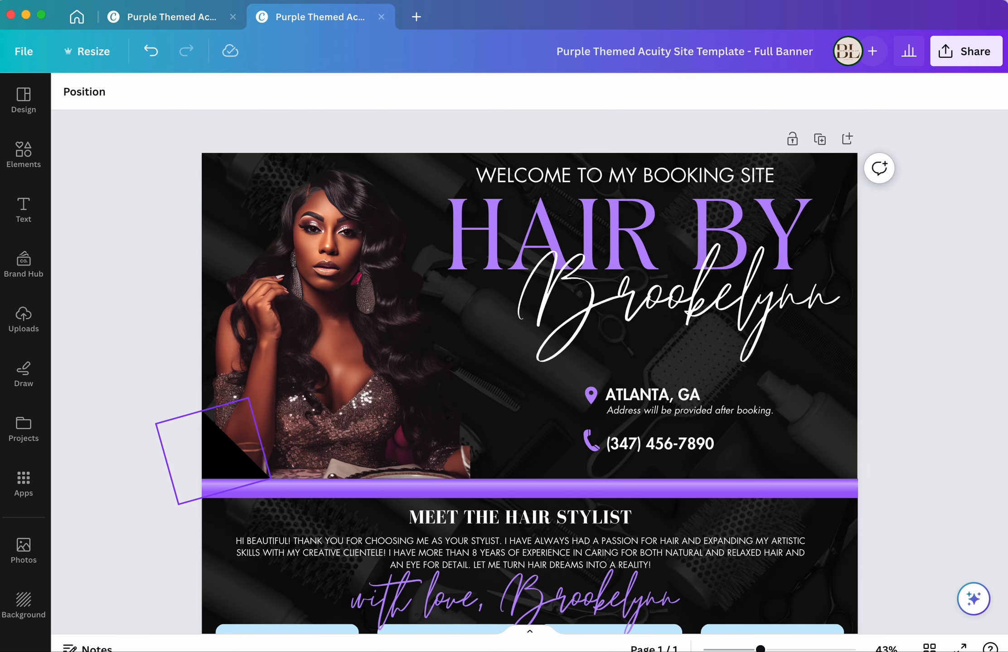
pyautogui.click(226, 471)
pyautogui.press('Delete')
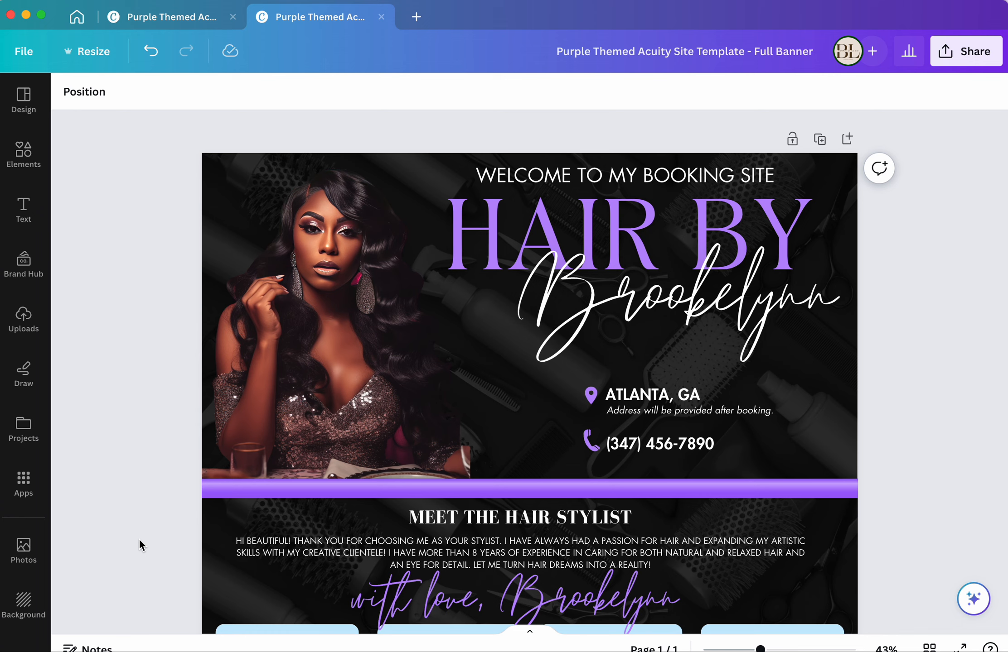
pyautogui.press('super+z')
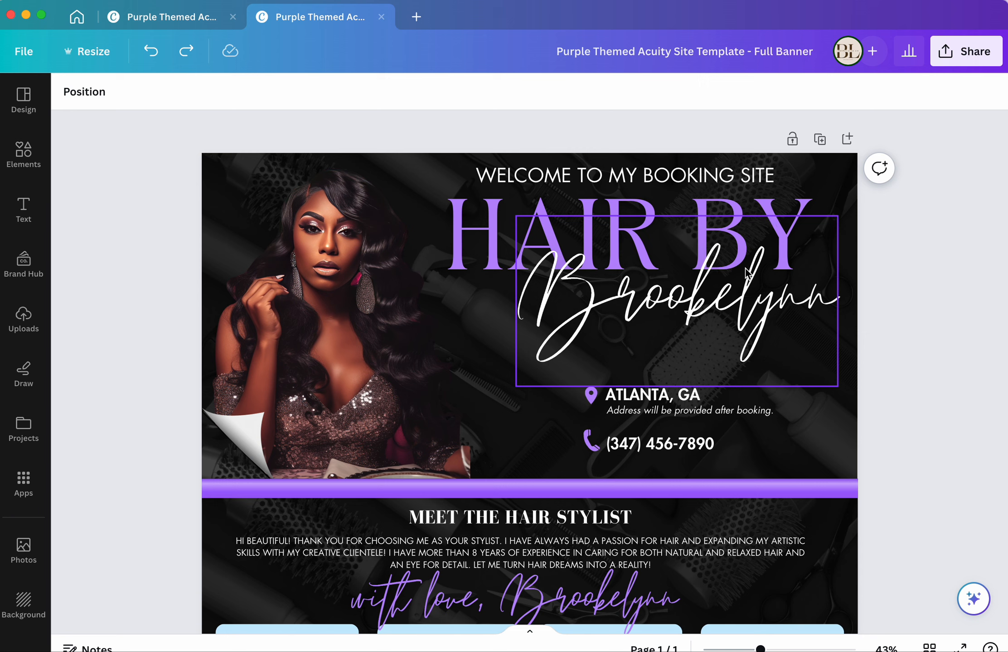
# Step: Try a dark maroon photo color on the "HAIR BY" heading and set it back to purple #ba8bfd
pyautogui.click(727, 206)
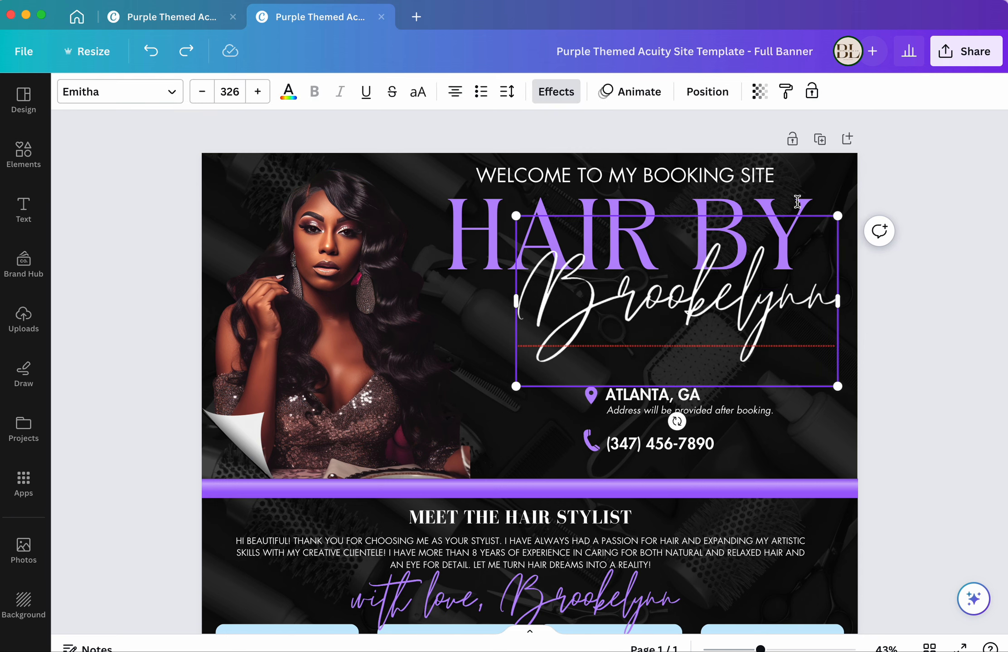
pyautogui.press('Escape')
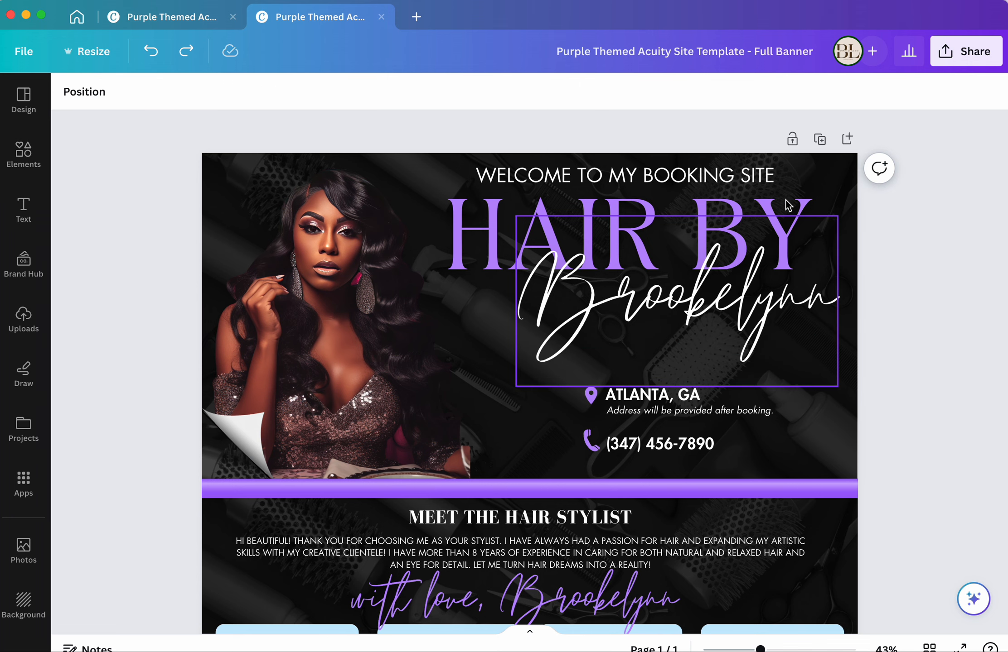
pyautogui.click(787, 200)
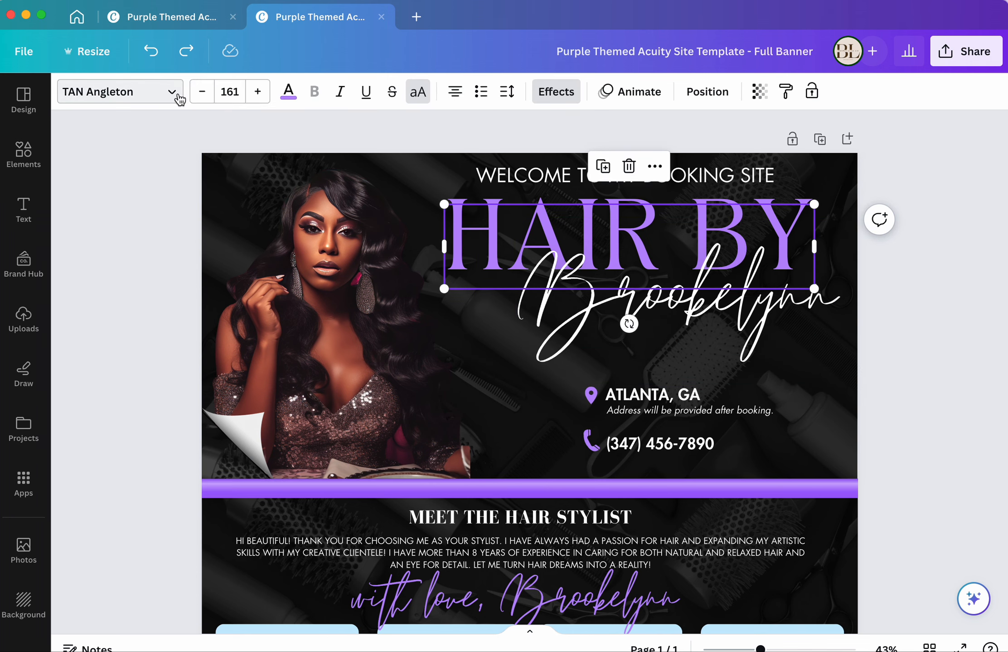
pyautogui.click(288, 91)
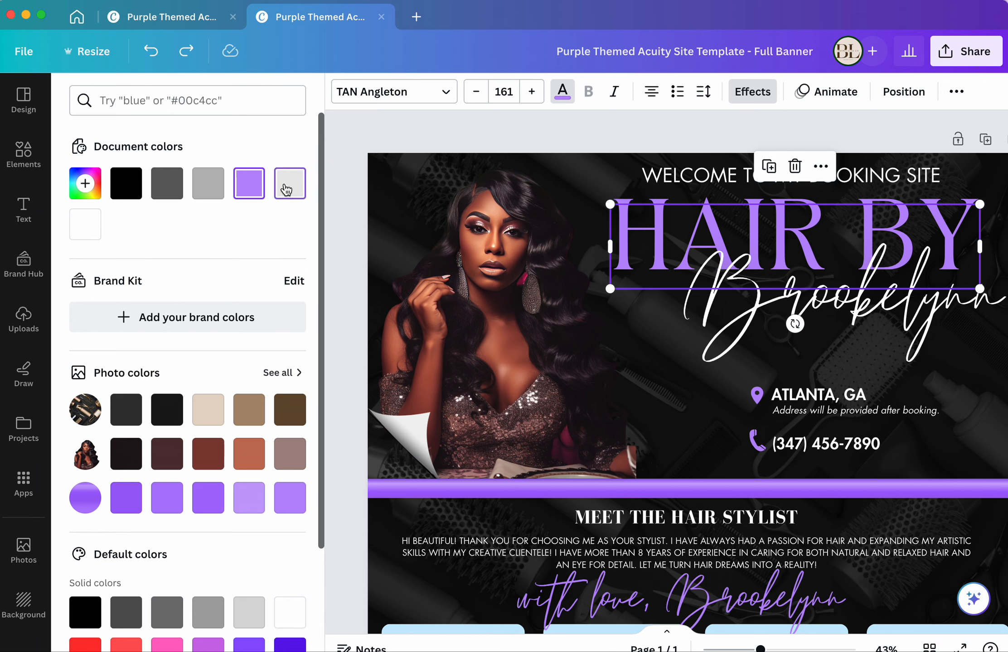
pyautogui.click(287, 190)
pyautogui.click(162, 464)
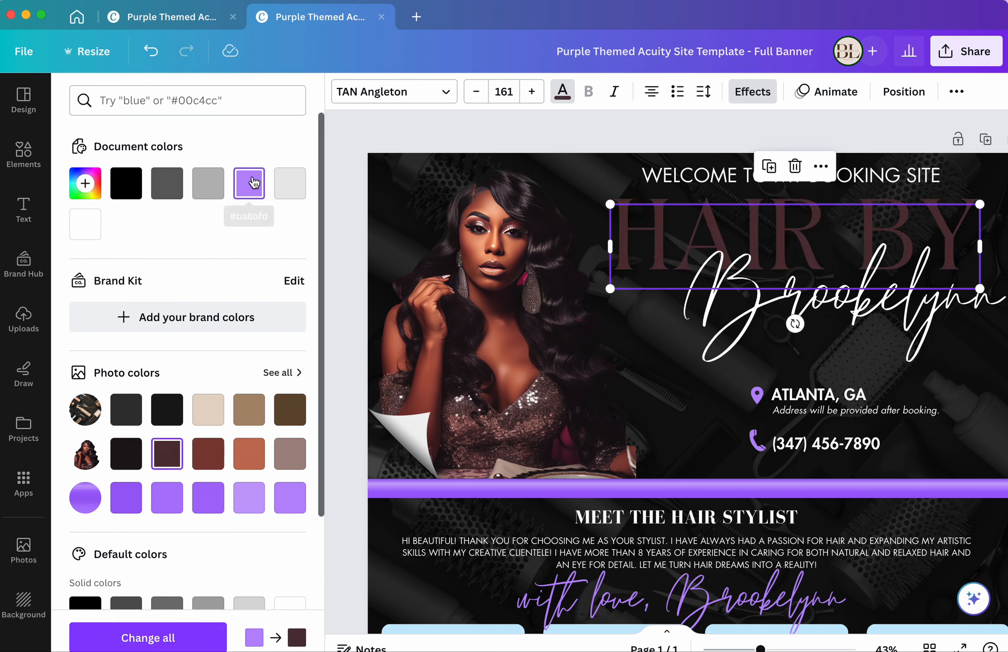
pyautogui.click(255, 183)
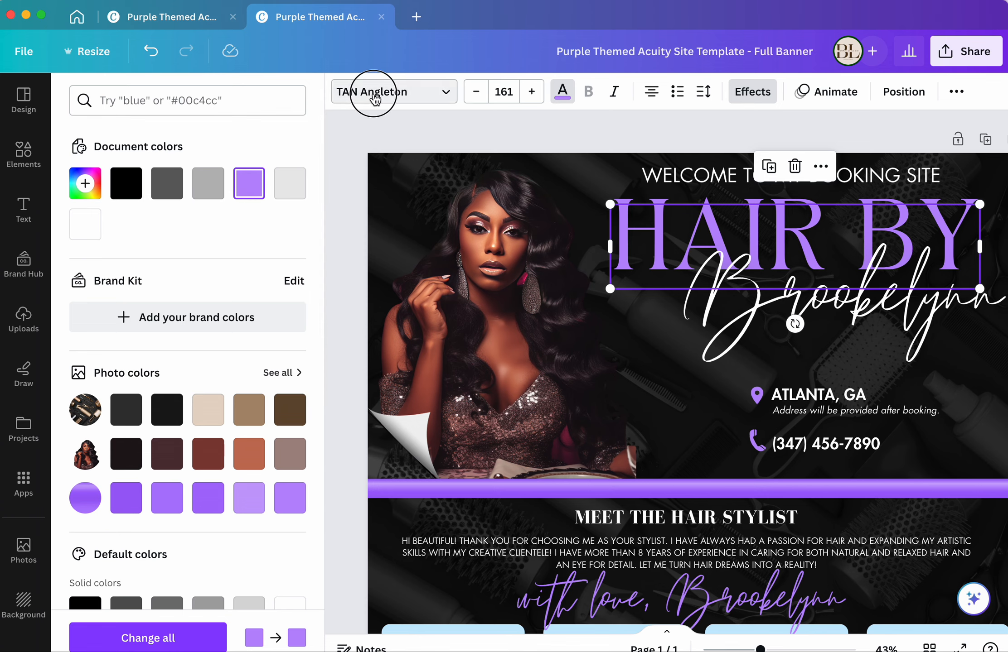
# Step: Try the Fabrica font on the "HAIR BY" heading and undo the font change
pyautogui.click(372, 92)
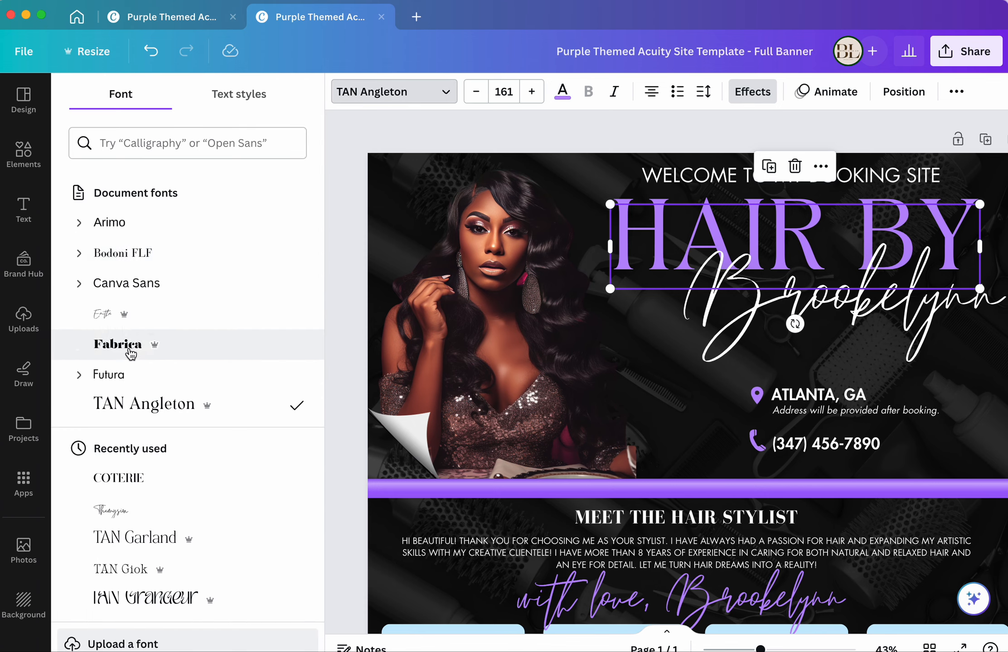
pyautogui.click(129, 352)
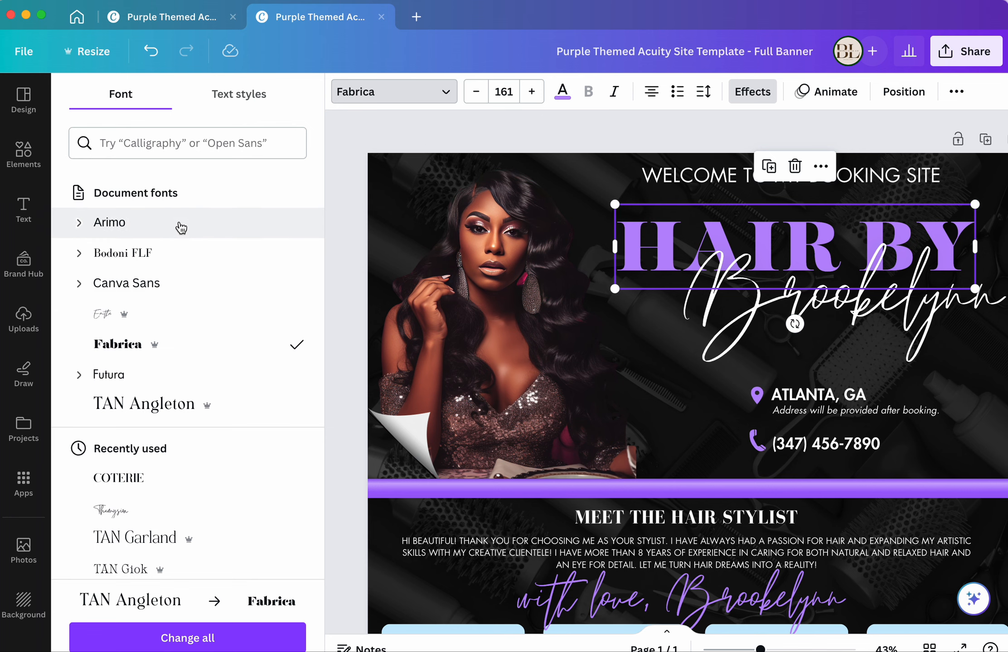
pyautogui.press('Escape')
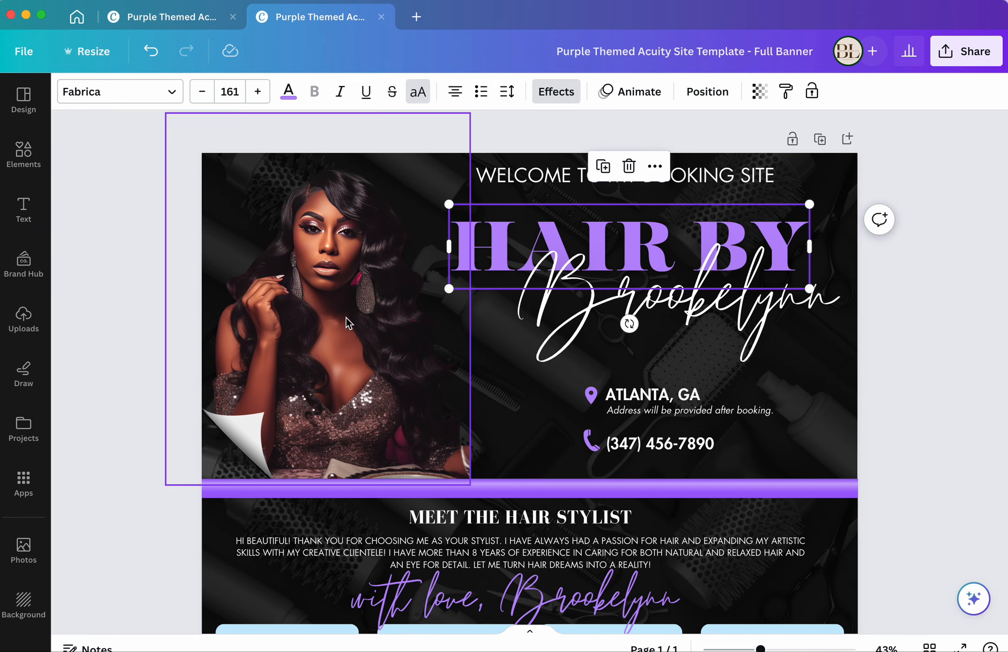
pyautogui.press('super+z')
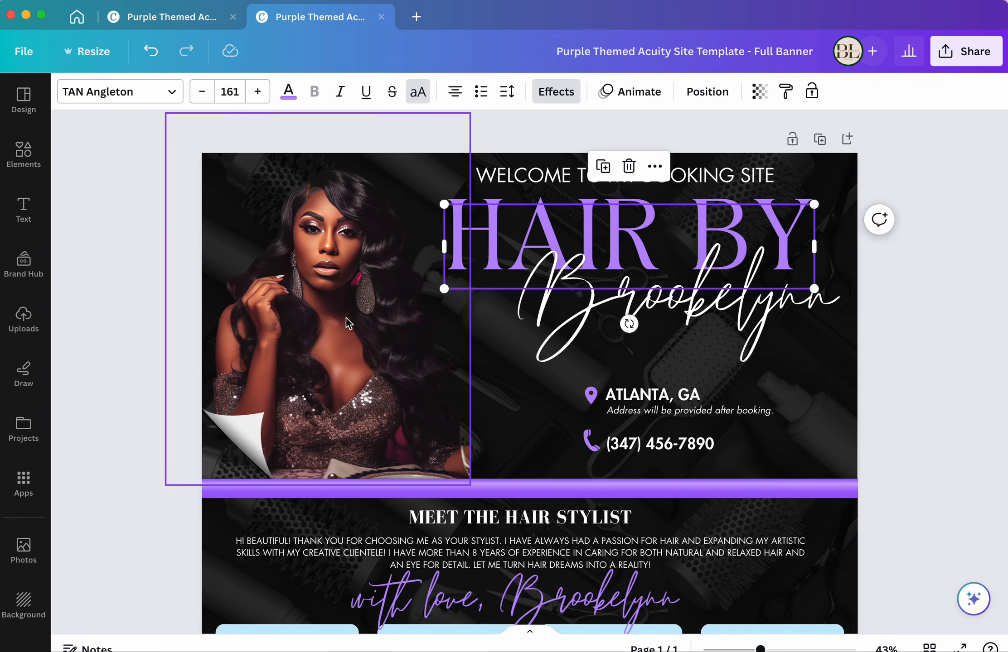
# Step: Replace the script name below the "HAIR BY" heading with the new stylist's first name
pyautogui.click(746, 327)
pyautogui.click(713, 314)
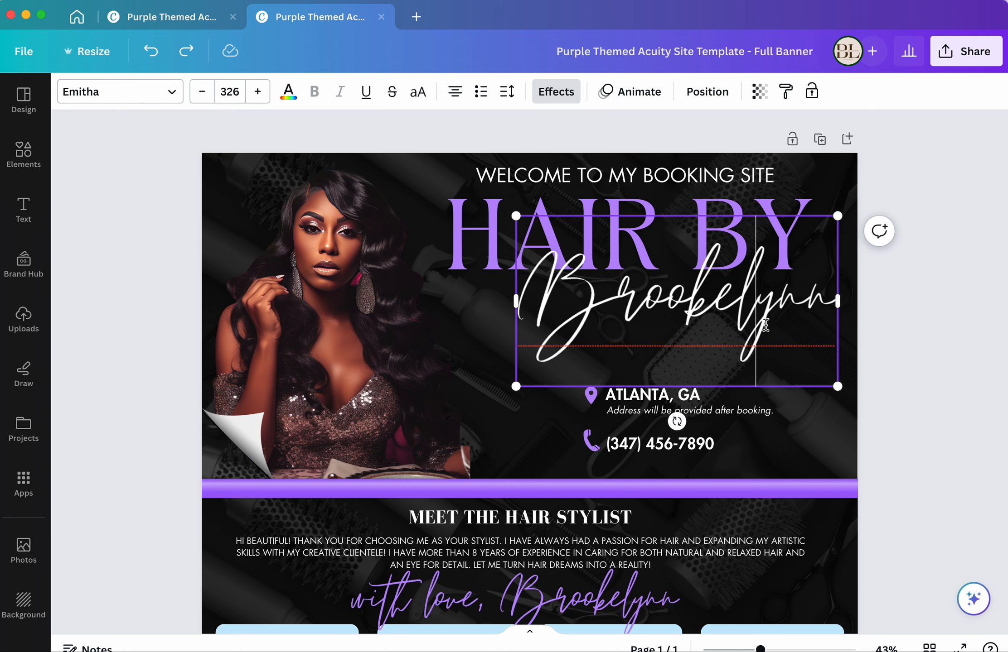
pyautogui.press('super+a')
pyautogui.press('BackSpace')
pyautogui.write('Sierr')
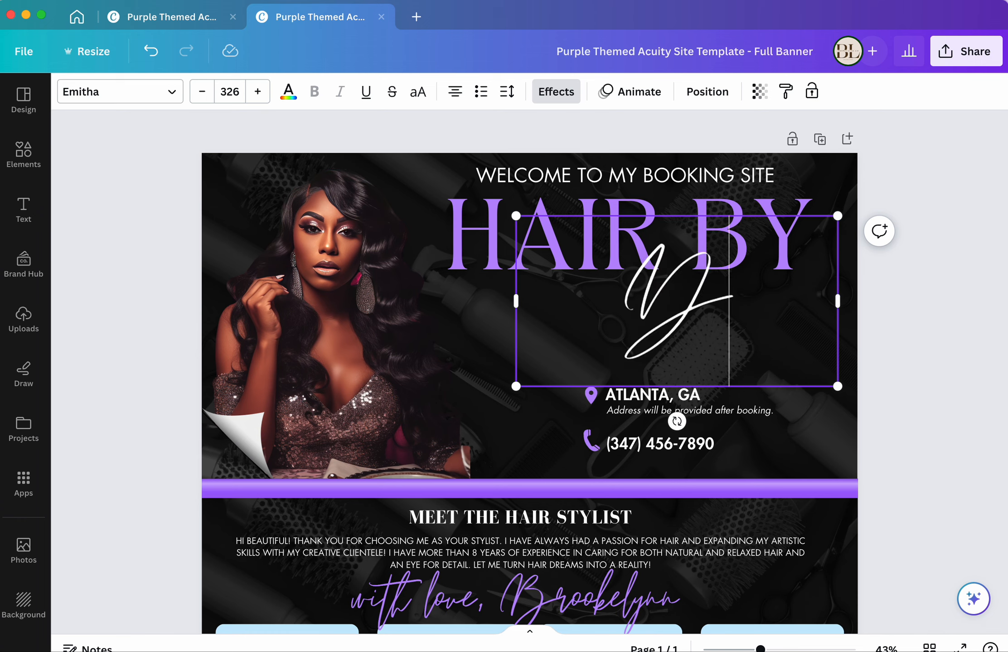
pyautogui.write('a')
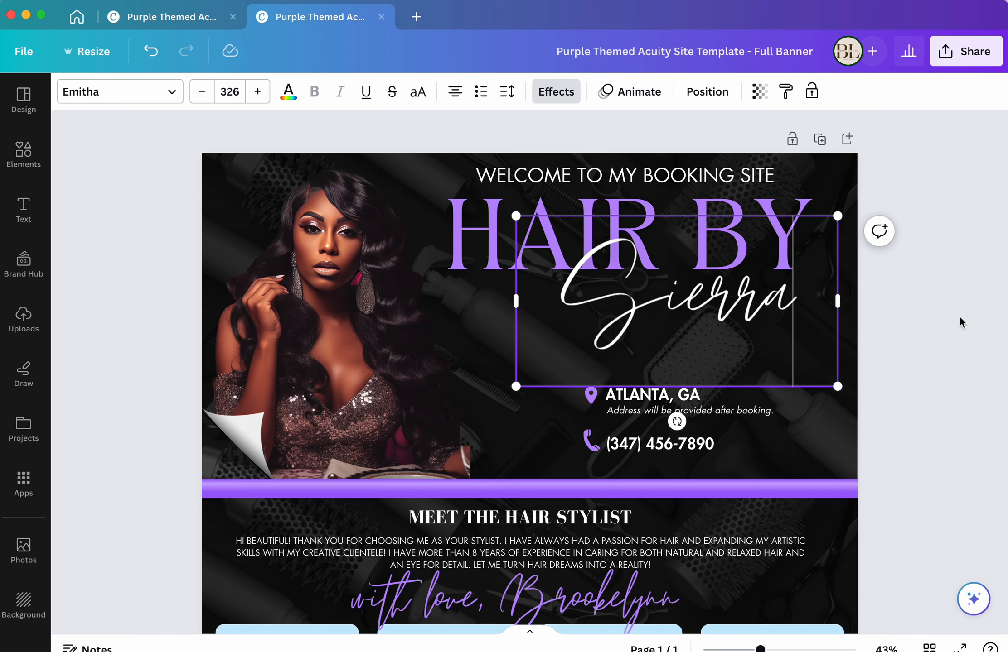
# Step: Review the cover's location, address note and phone line, and the "MEET THE HAIR STYLIST" section with its four photo frames
pyautogui.click(871, 360)
pyautogui.scroll(-1, 764, 301)
pyautogui.scroll(5, 764, 302)
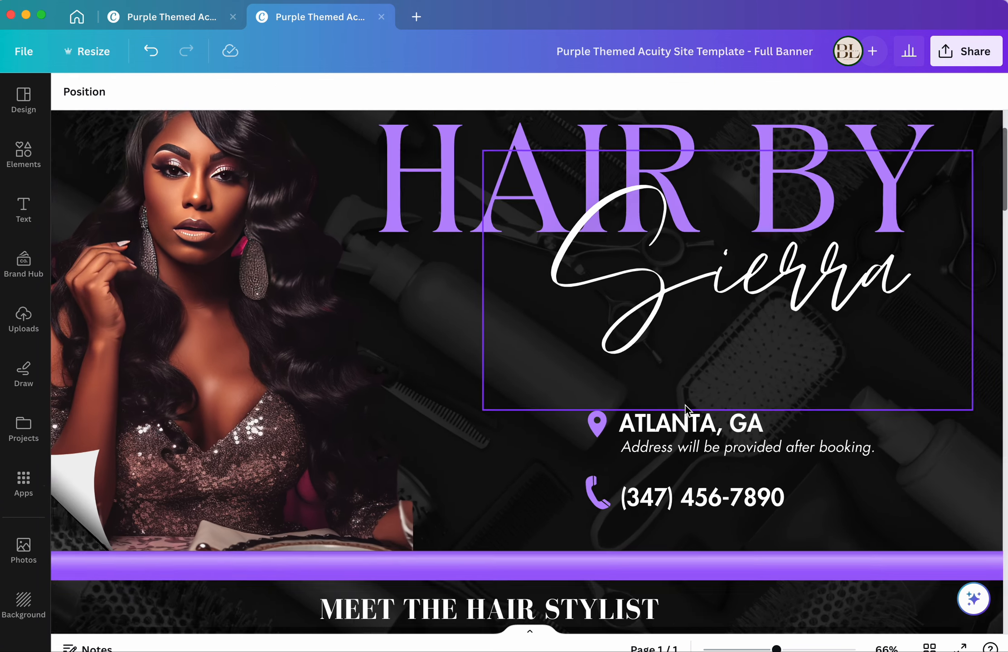
pyautogui.scroll(-2, 685, 405)
pyautogui.scroll(-1, 690, 441)
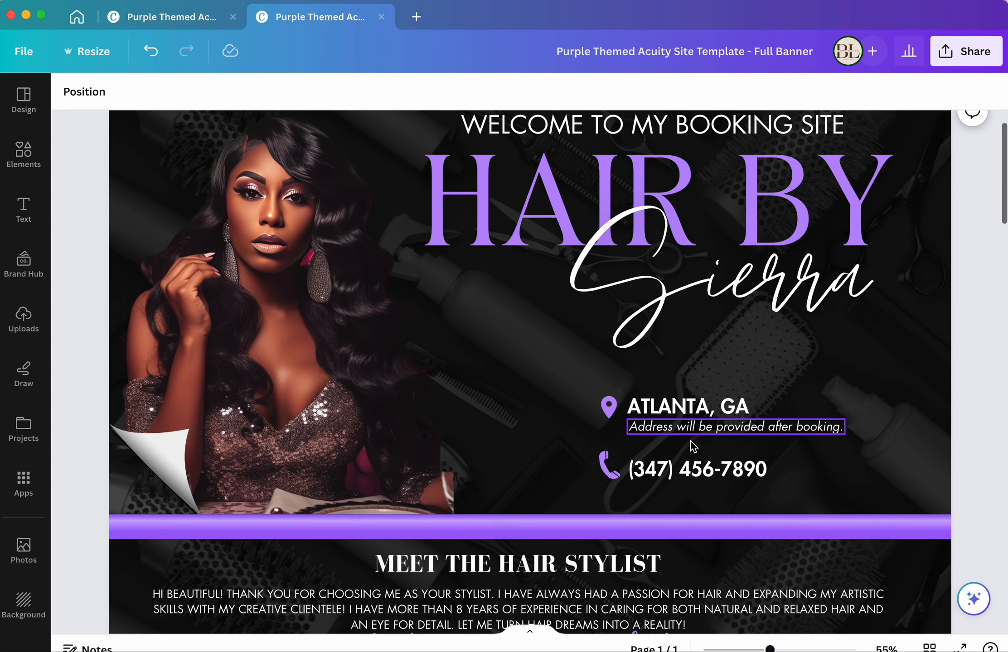
pyautogui.scroll(-1, 686, 470)
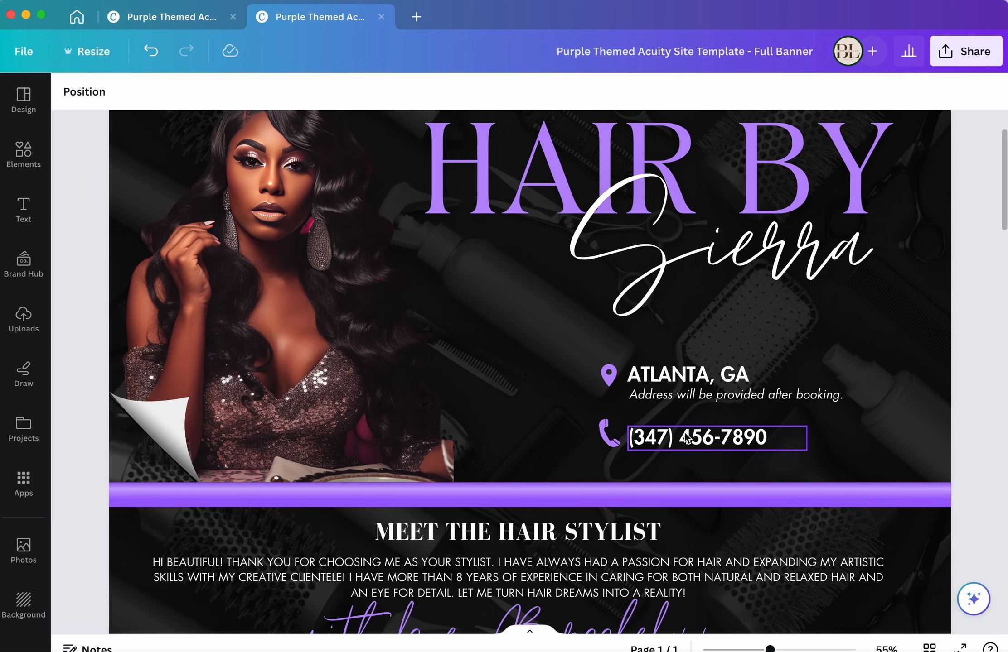
pyautogui.scroll(-7, 685, 432)
pyautogui.scroll(-3, 684, 433)
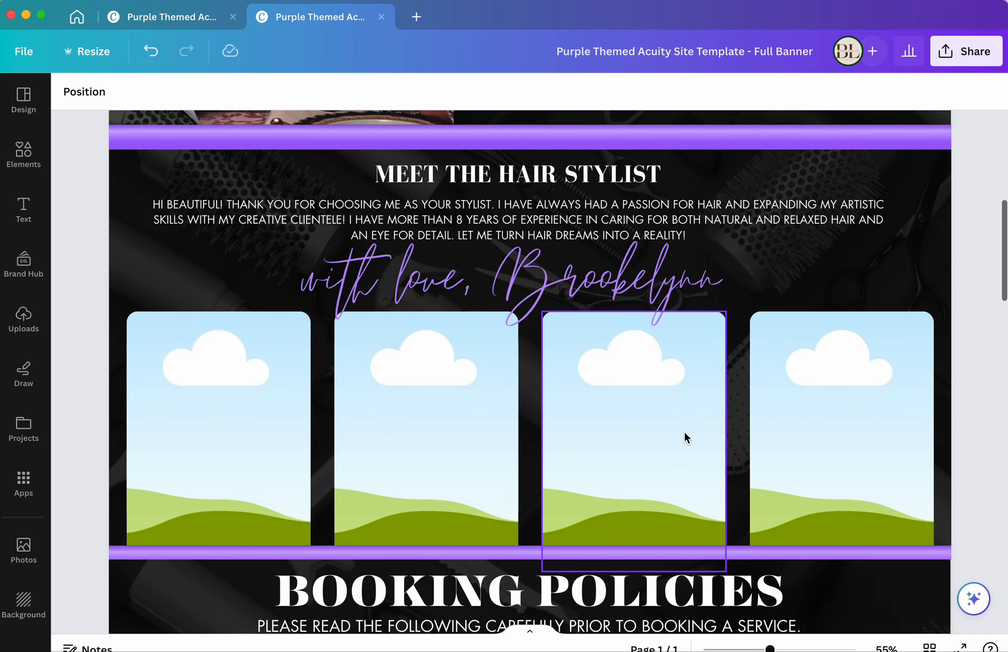
pyautogui.scroll(1, 684, 434)
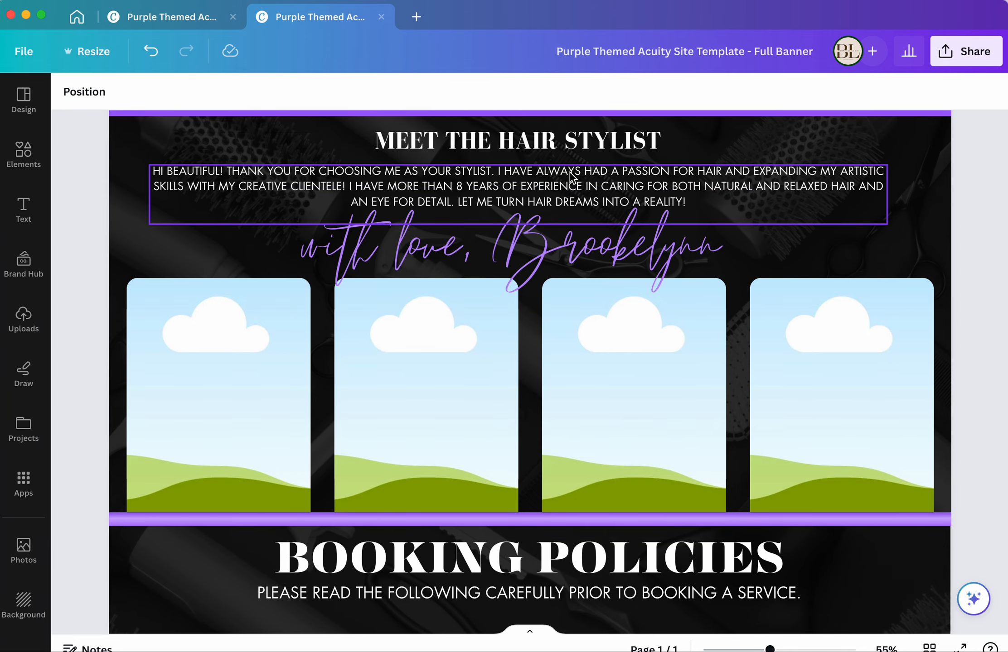
# Step: Move the stylist's bio paragraph slightly up, closer to the "MEET THE HAIR STYLIST" heading
pyautogui.moveTo(572, 177); pyautogui.dragTo(570, 169)
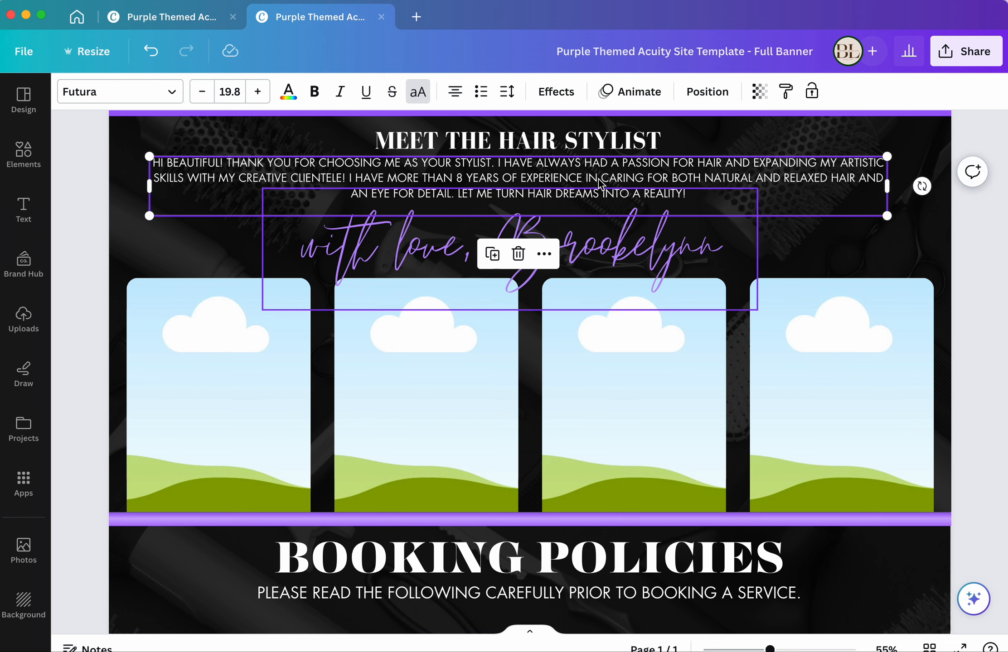
pyautogui.scroll(1, 648, 169)
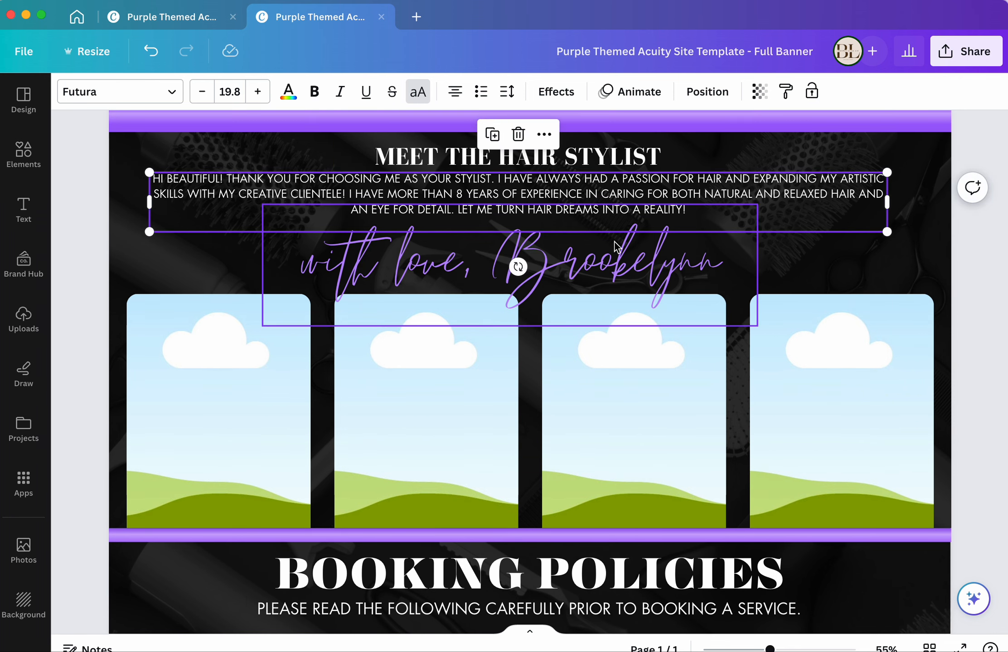
pyautogui.scroll(-2, 492, 397)
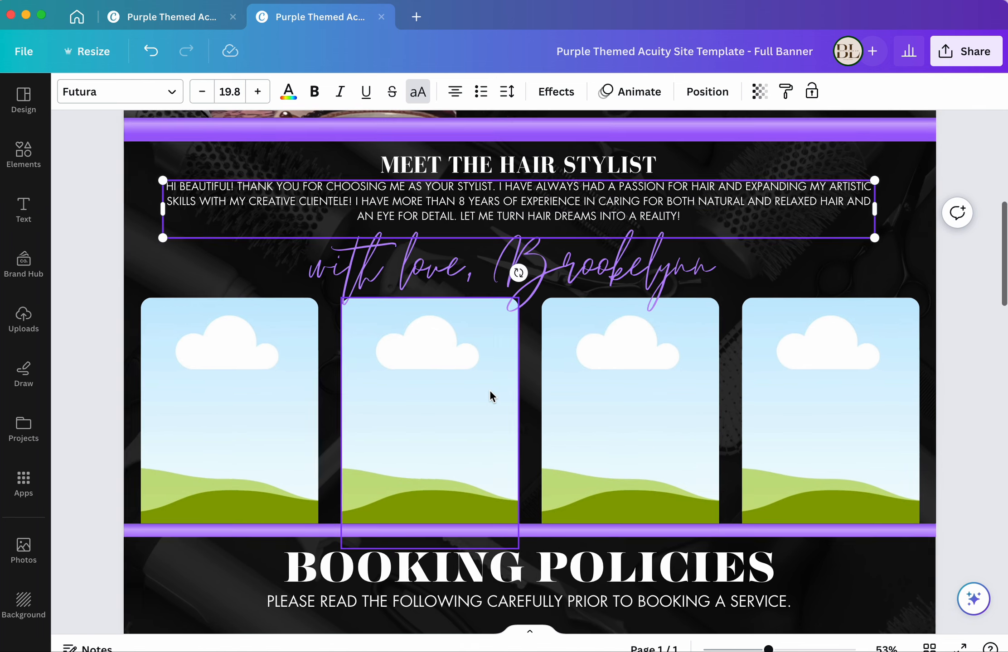
pyautogui.scroll(-2, 186, 347)
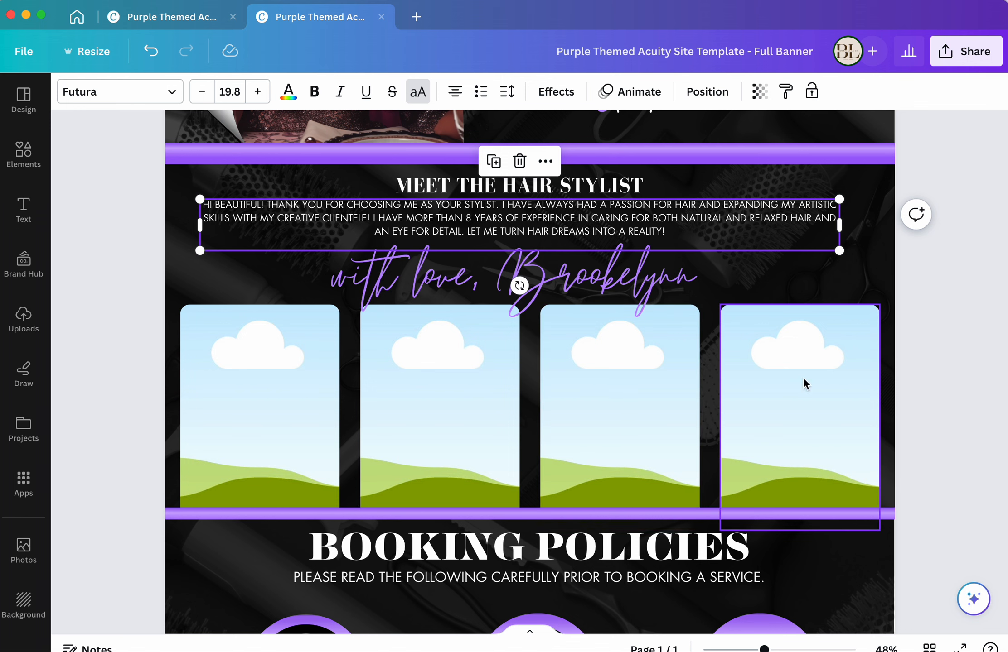
# Step: Add the uploaded chandelier portrait of the woman with a high ponytail and place it in the first frame of the stylist section
pyautogui.click(23, 319)
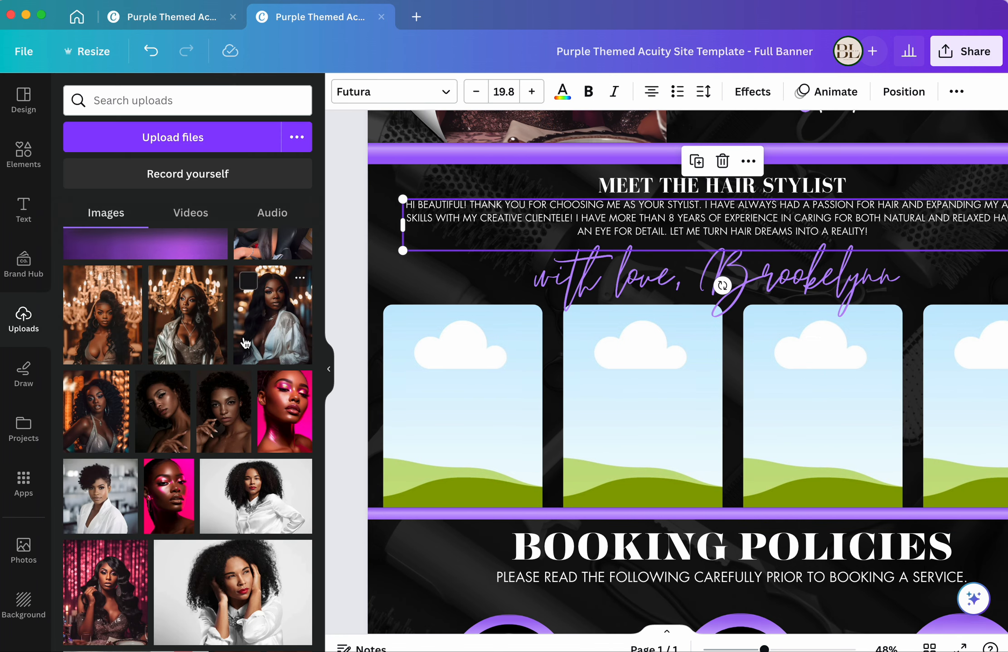
pyautogui.scroll(1, 188, 489)
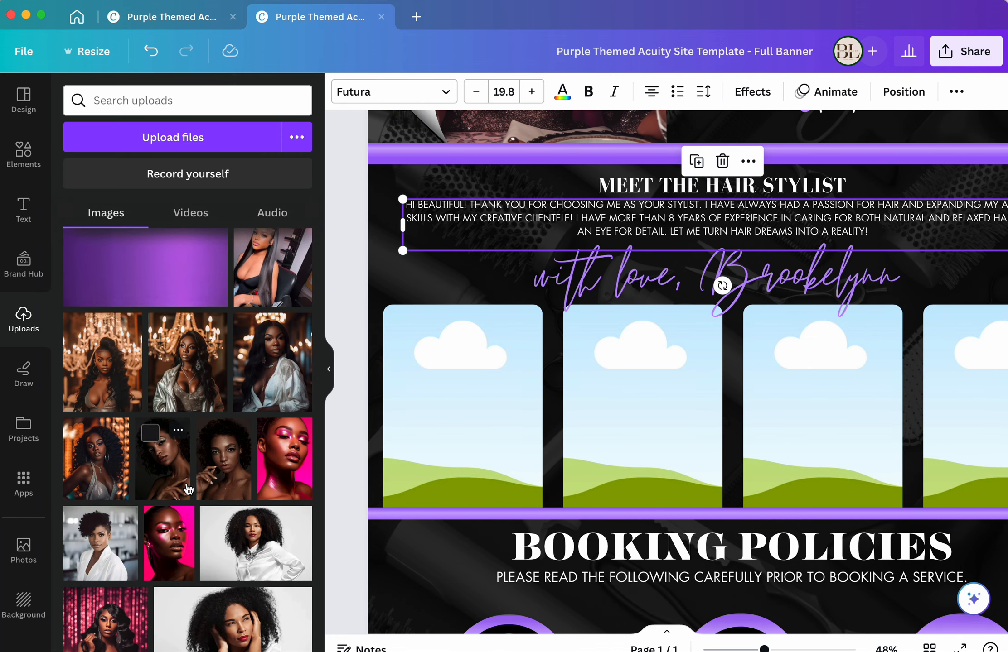
pyautogui.click(102, 371)
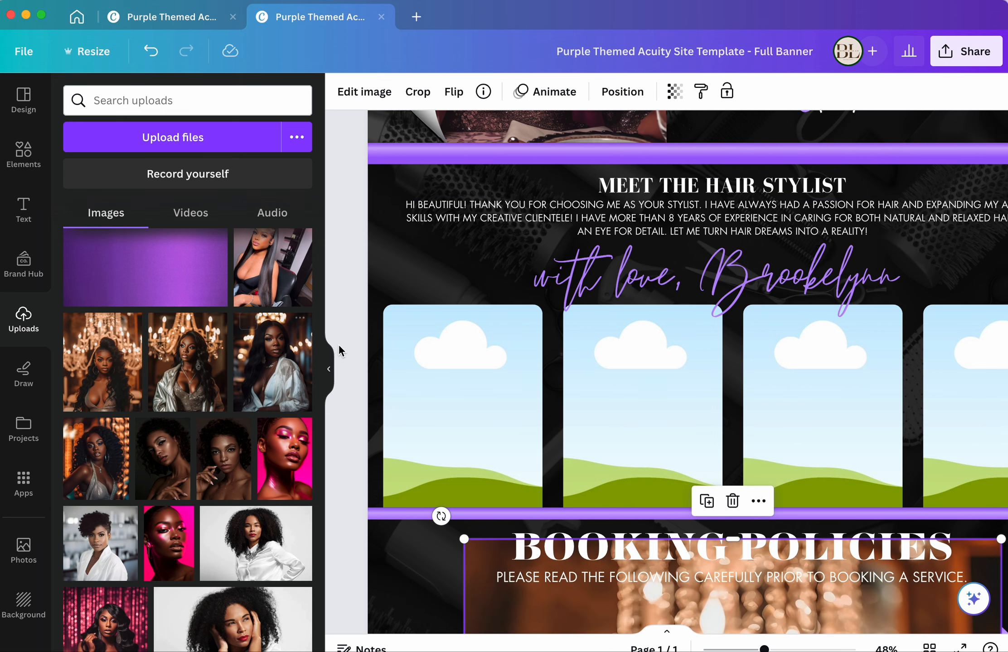
pyautogui.click(331, 379)
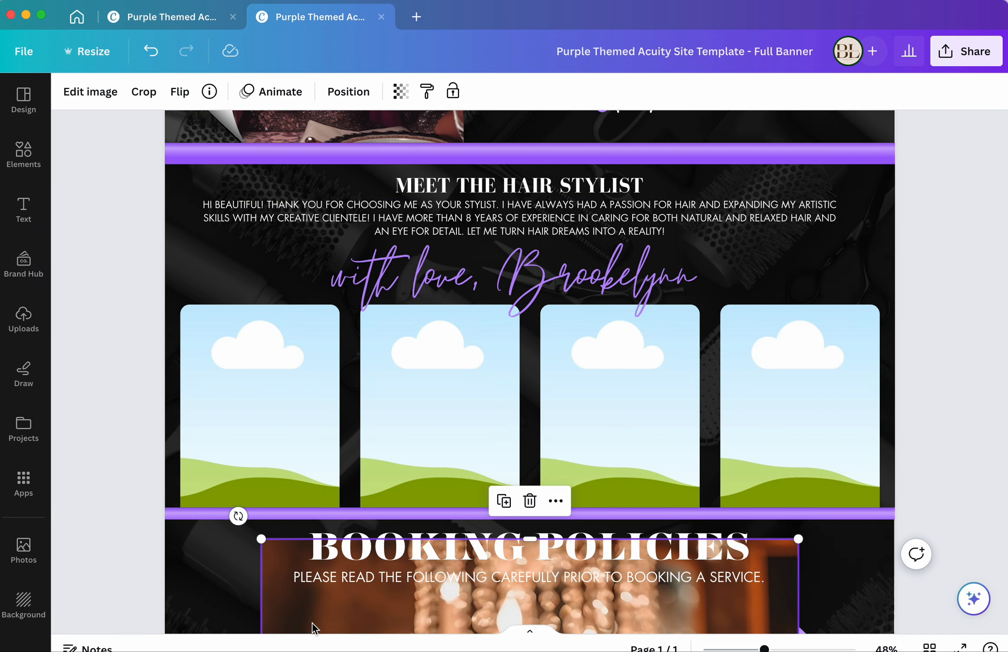
pyautogui.moveTo(312, 624); pyautogui.dragTo(236, 388)
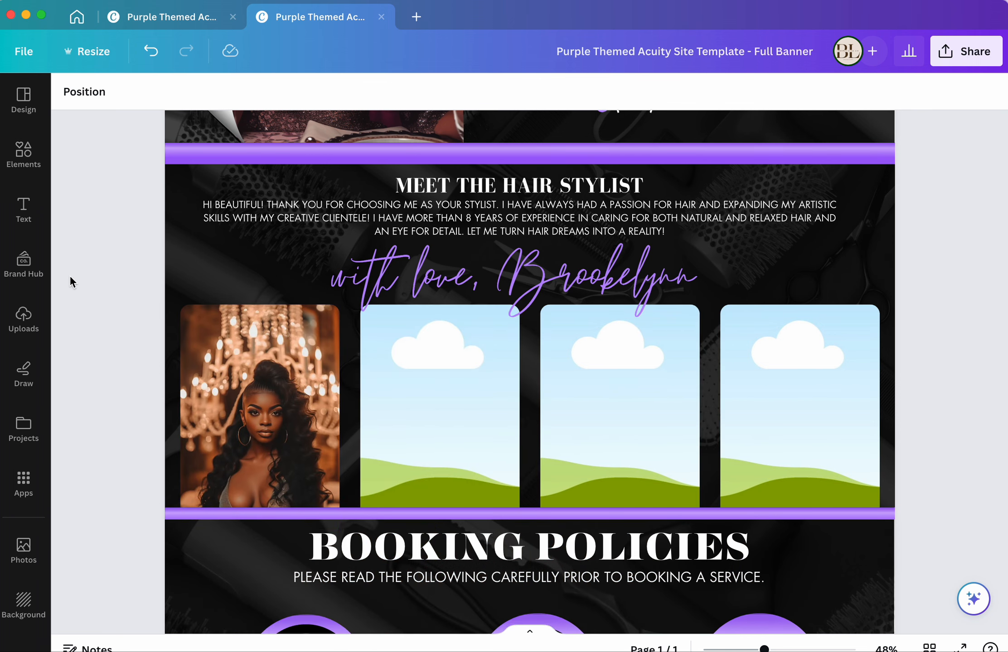
# Step: Add more copies of the same chandelier portrait and place them in the second, third and fourth frames of the stylist section
pyautogui.click(24, 326)
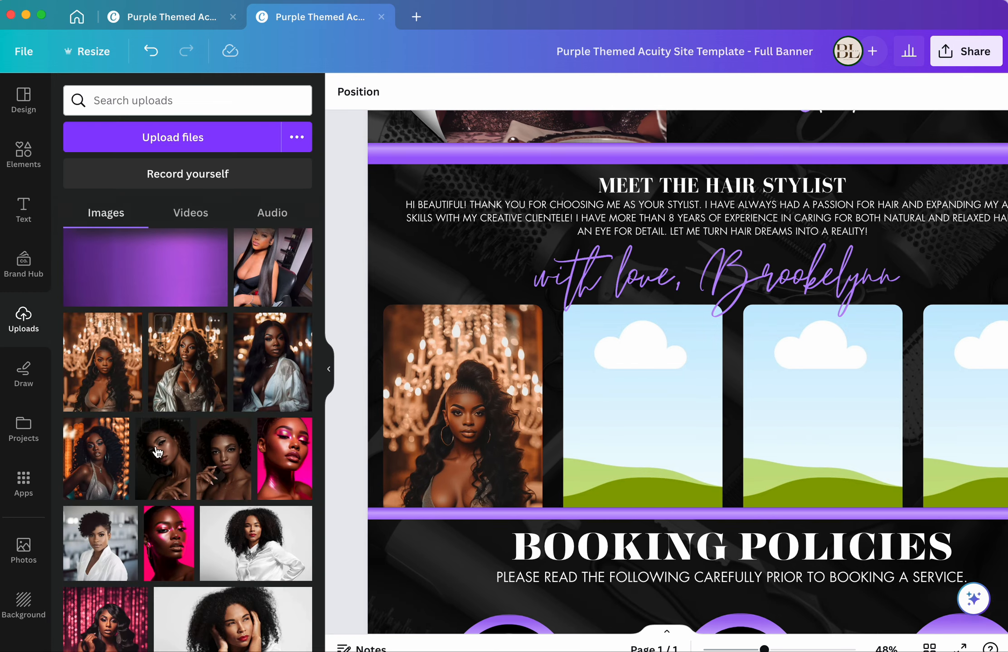
pyautogui.click(101, 376)
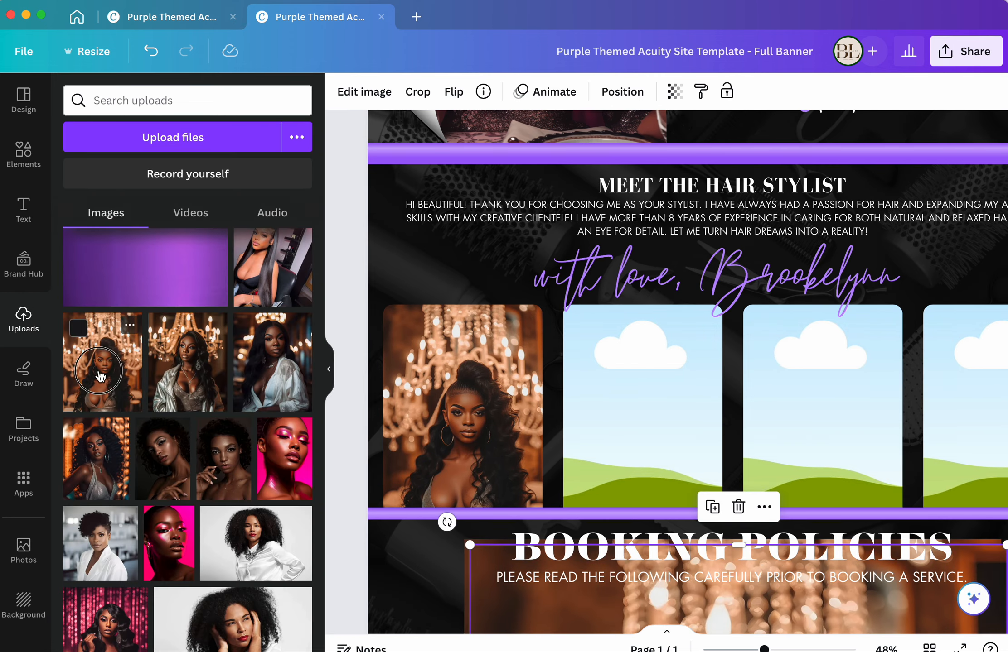
pyautogui.click(328, 369)
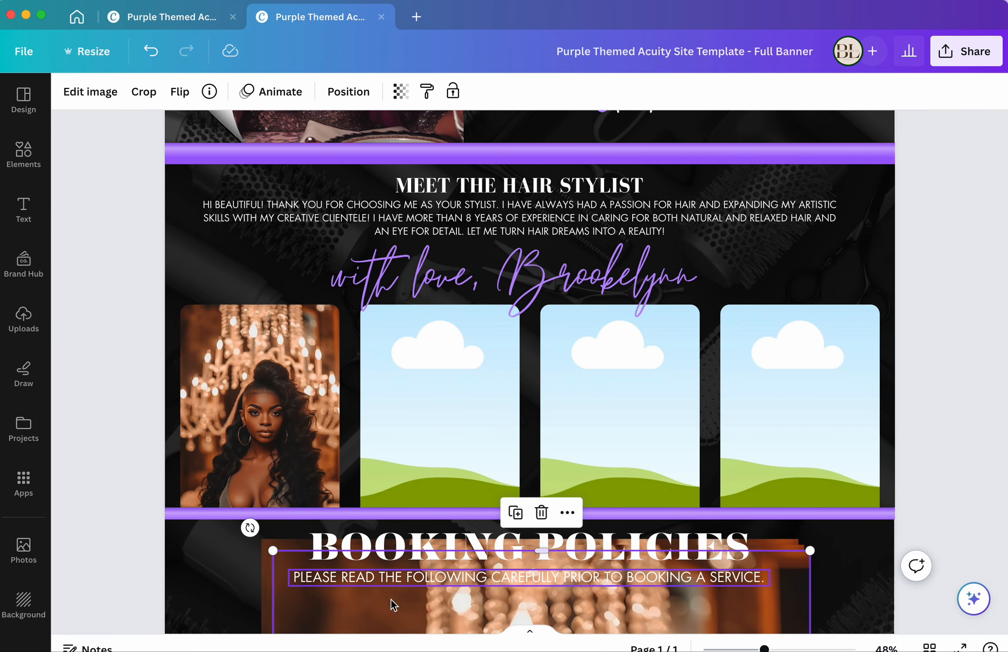
pyautogui.moveTo(301, 613); pyautogui.dragTo(406, 408)
pyautogui.click(293, 608)
pyautogui.moveTo(292, 611); pyautogui.dragTo(562, 351)
pyautogui.click(318, 614)
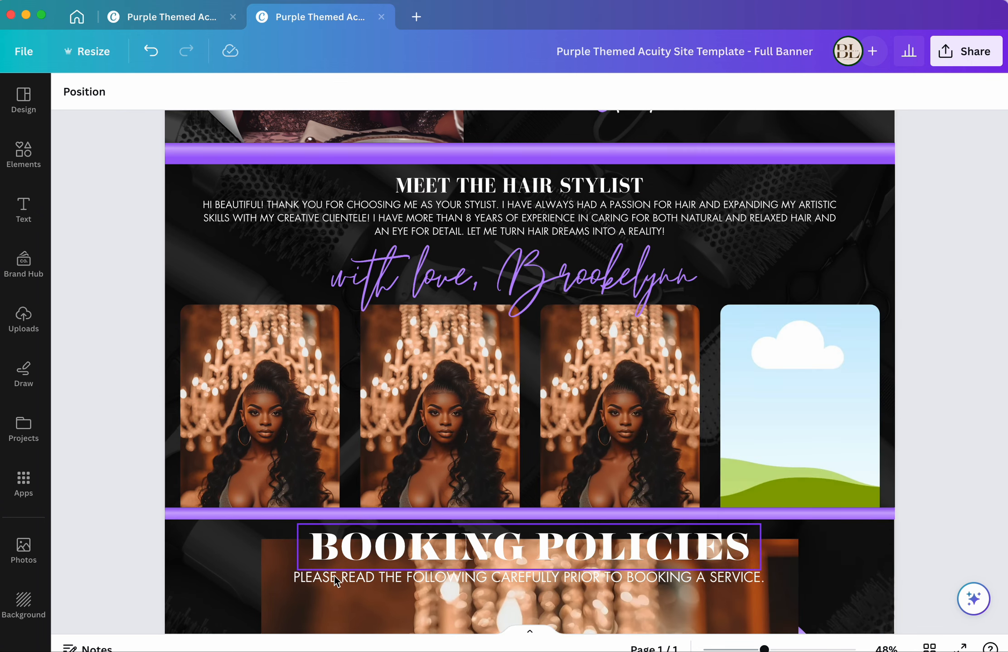
pyautogui.moveTo(317, 614); pyautogui.dragTo(762, 387)
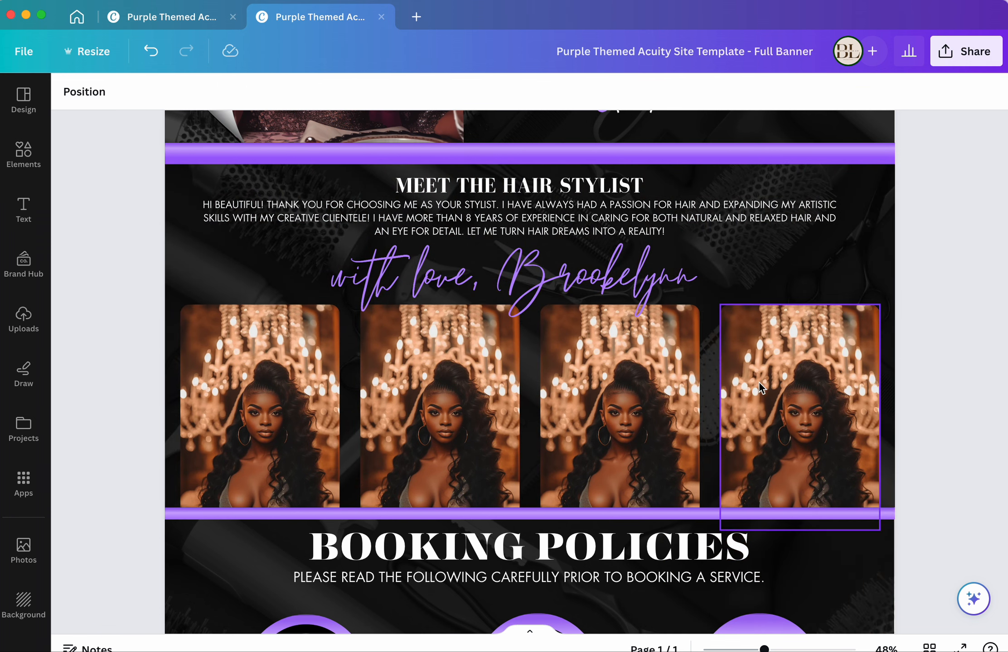
# Step: Examine the "BOOKING POLICIES" section with its deposit, late and reschedule texts
pyautogui.press('super+minus')
pyautogui.click(841, 385)
pyautogui.scroll(-2, 841, 385)
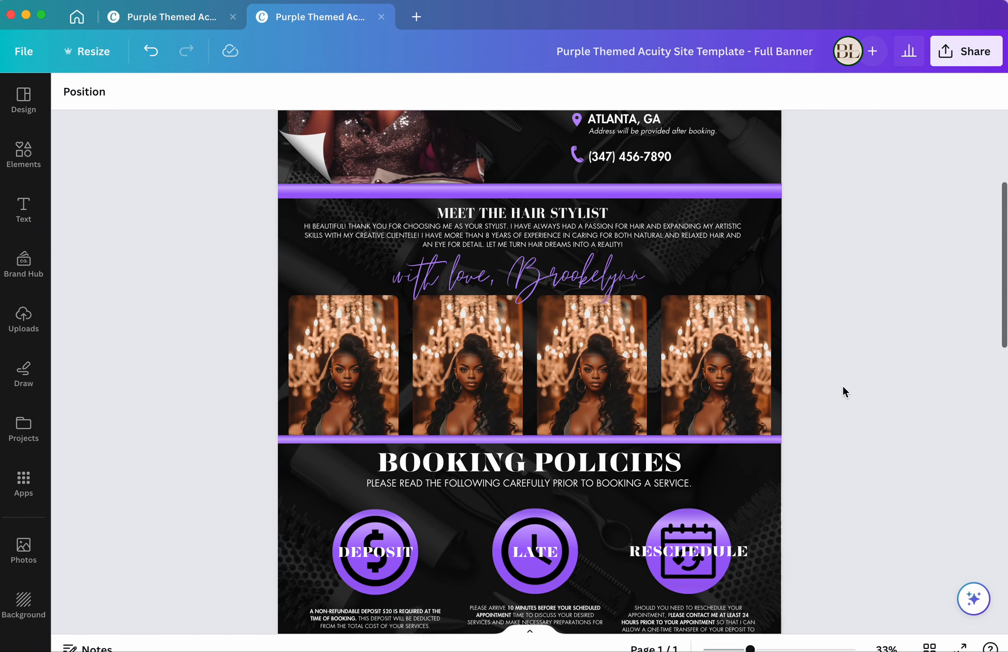
pyautogui.scroll(-5, 841, 385)
pyautogui.press('super+plus')
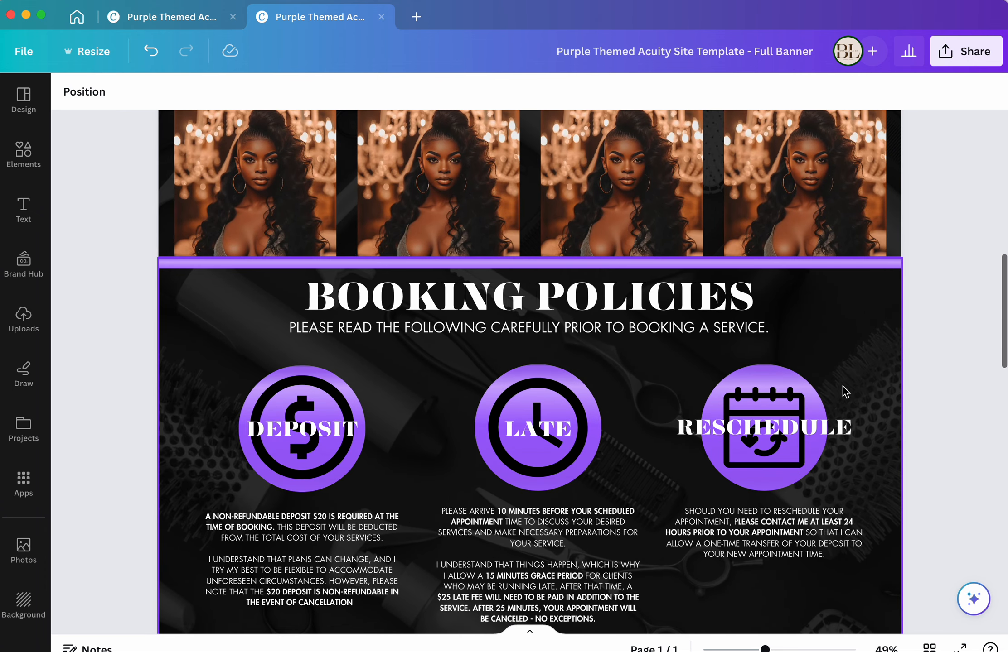
pyautogui.scroll(-4, 845, 392)
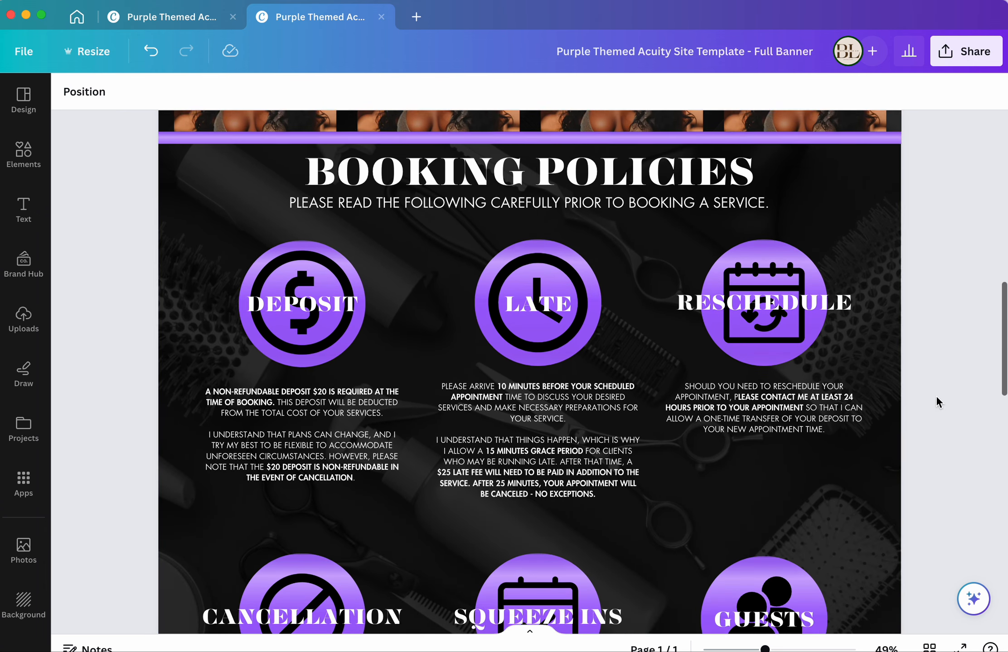
pyautogui.scroll(-1, 935, 402)
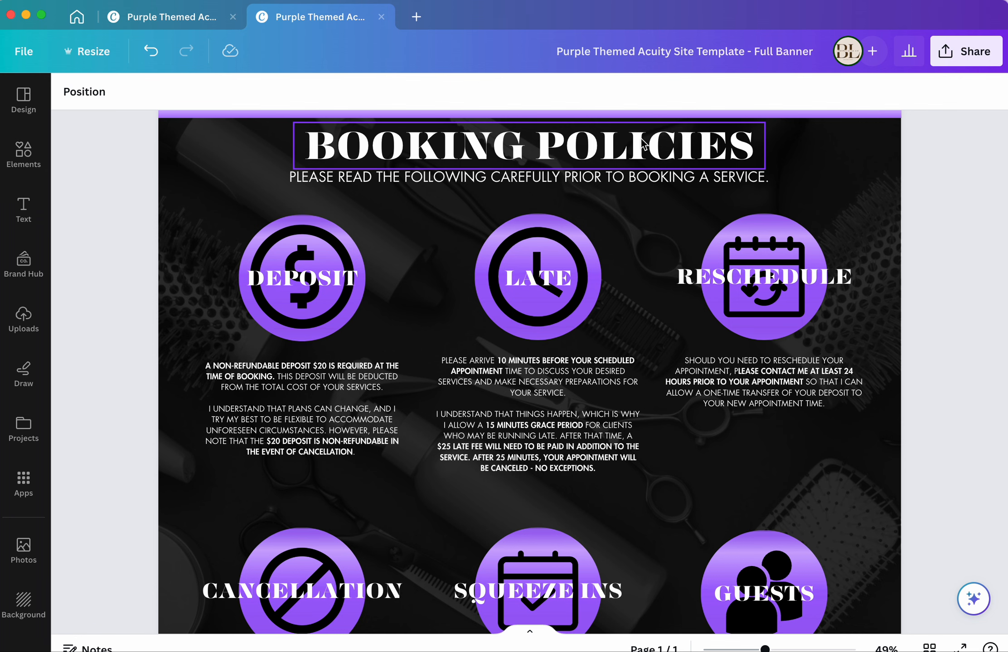
pyautogui.scroll(-1, 642, 144)
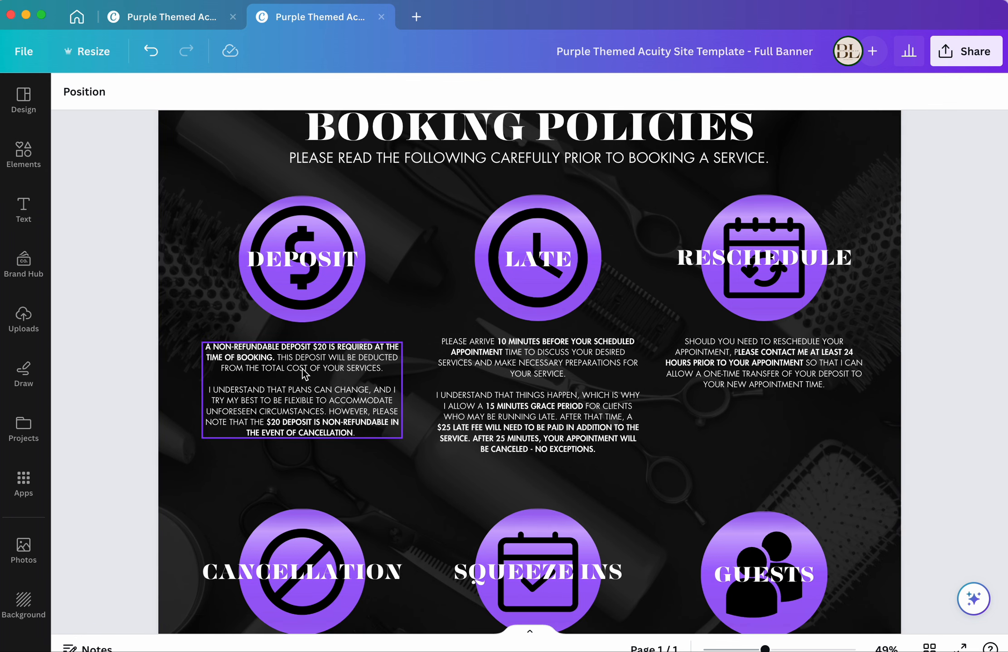
pyautogui.scroll(-1, 302, 368)
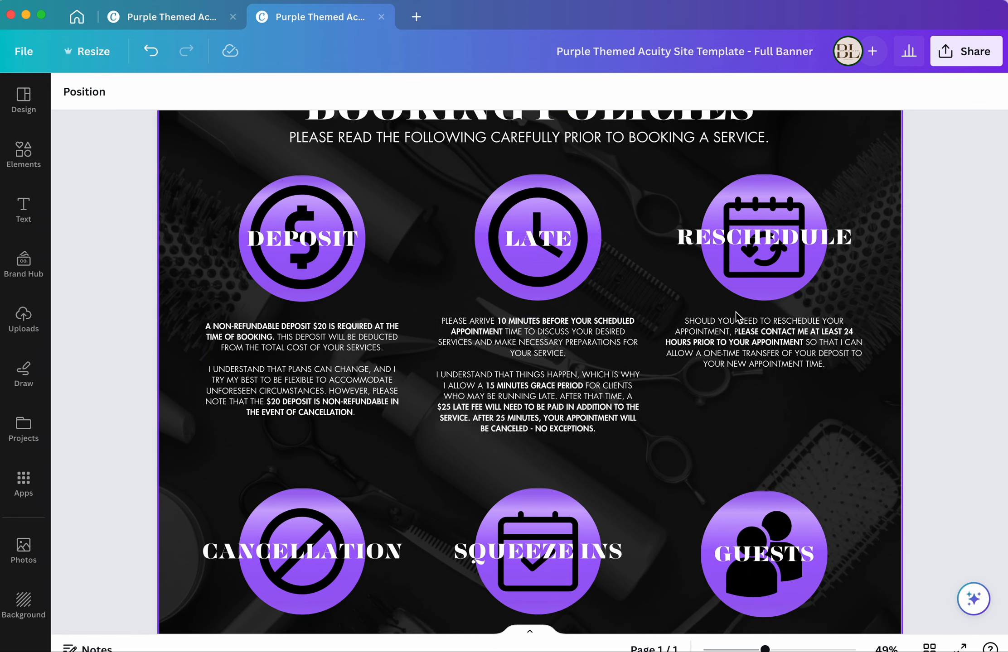
# Step: Try replacing the "RESCHEDULE" policy heading with "IMPORTANT DETAILS" on two lines, and undo the text change
pyautogui.click(763, 242)
pyautogui.click(763, 241)
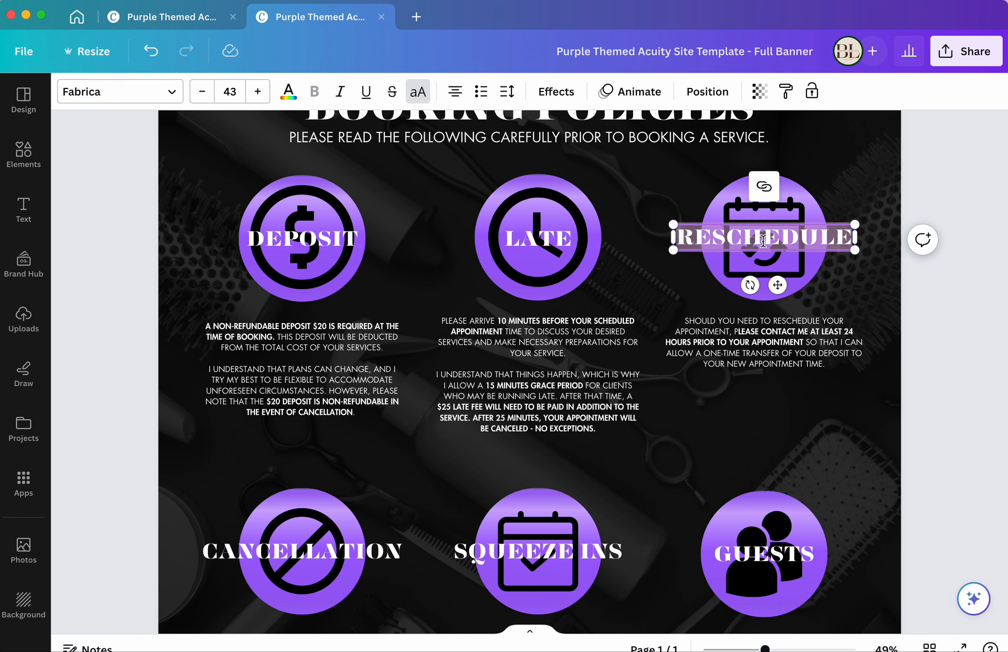
pyautogui.press('BackSpace')
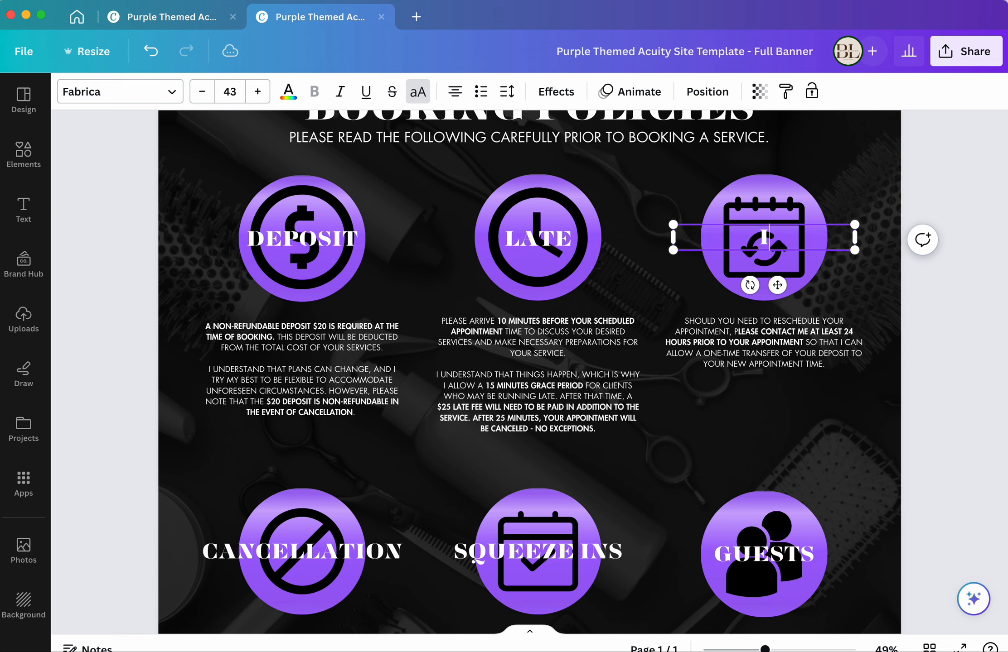
pyautogui.write('IMPORTANT')
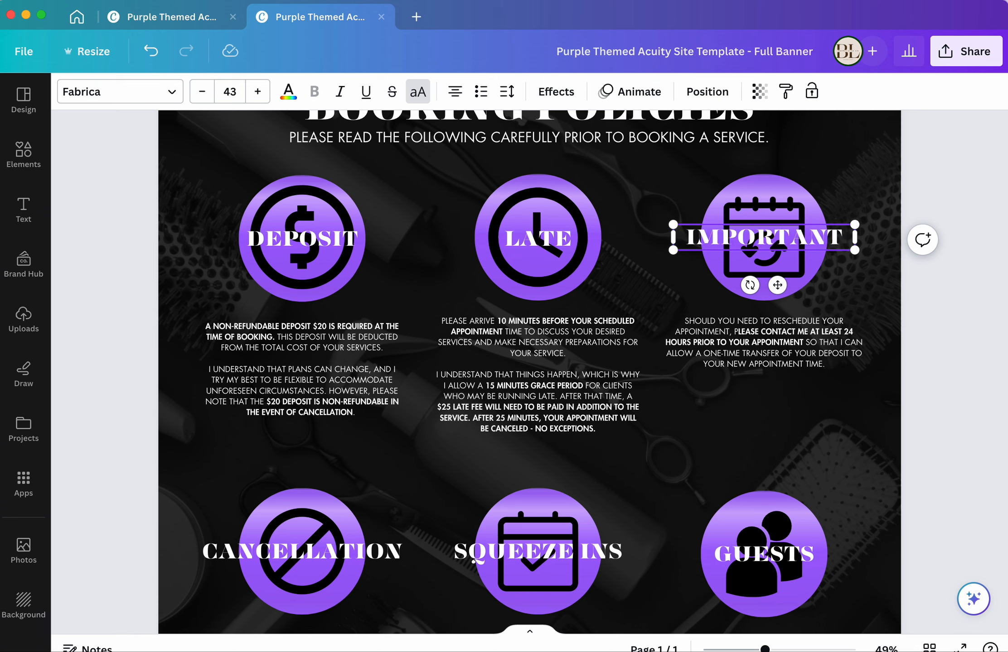
pyautogui.press('Return')
pyautogui.write('DETAILS')
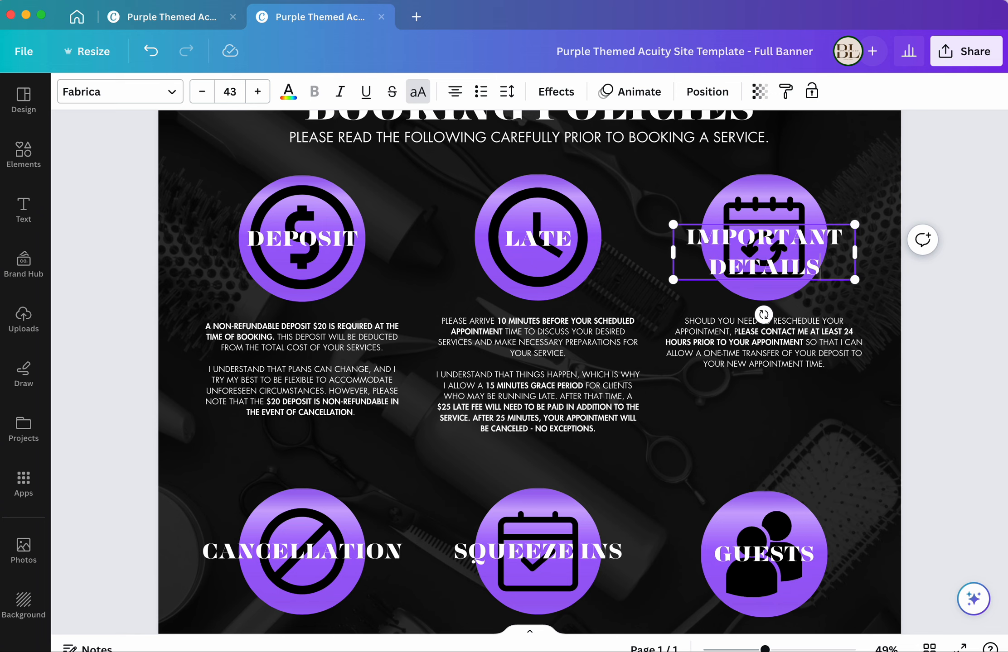
pyautogui.click(949, 330)
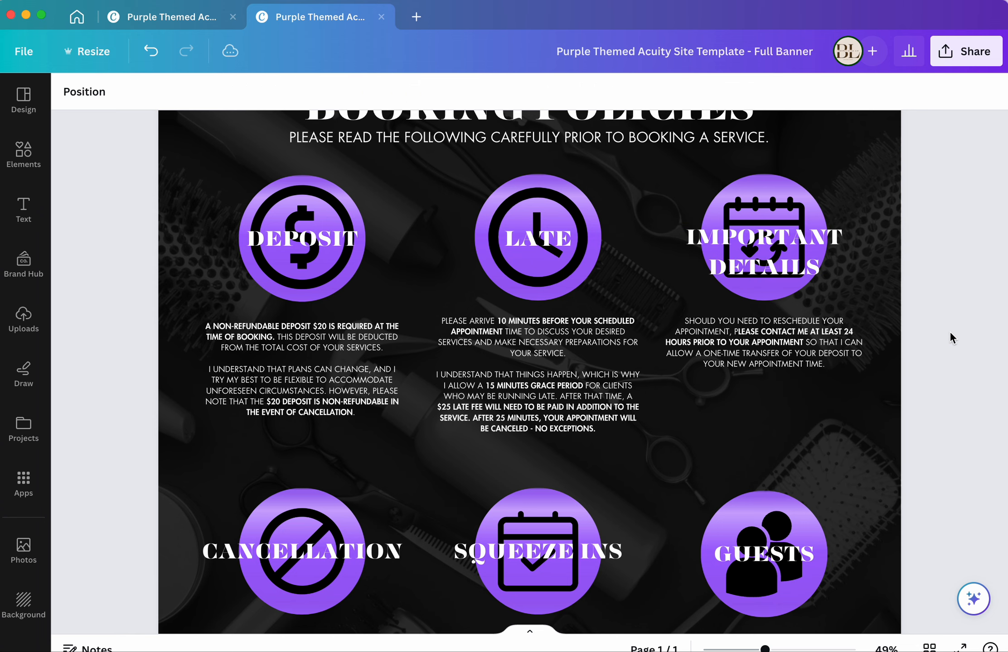
pyautogui.press('super+z')
pyautogui.press('super+z')
pyautogui.press('super+z')
pyautogui.press('super+z')
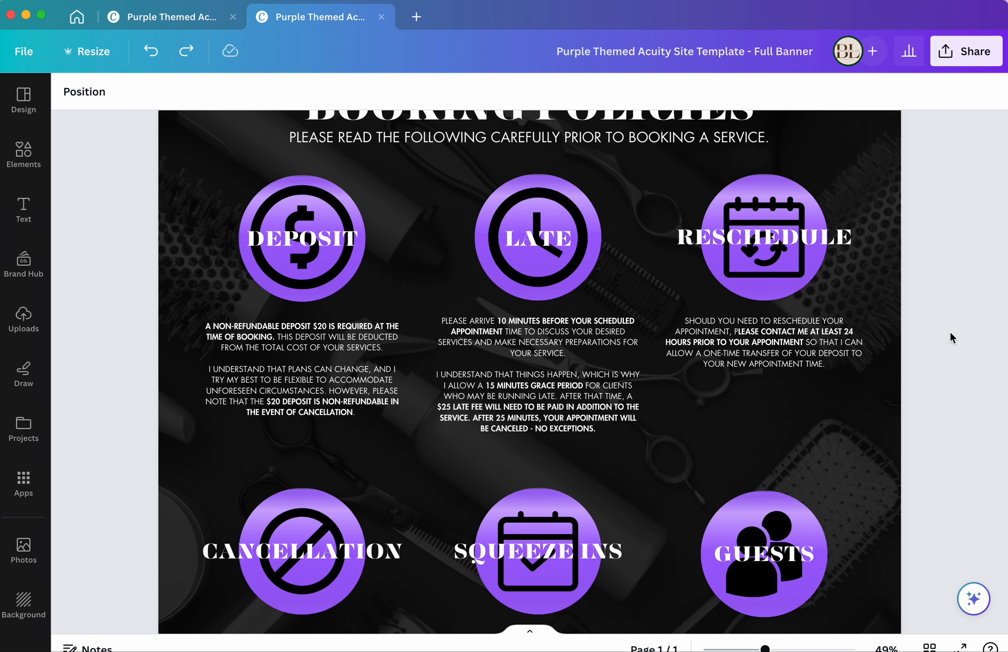
# Step: Examine the remaining booking policies, the "IMPORTANT" note and the "HOURS OF OPERATION" section
pyautogui.scroll(-2, 950, 337)
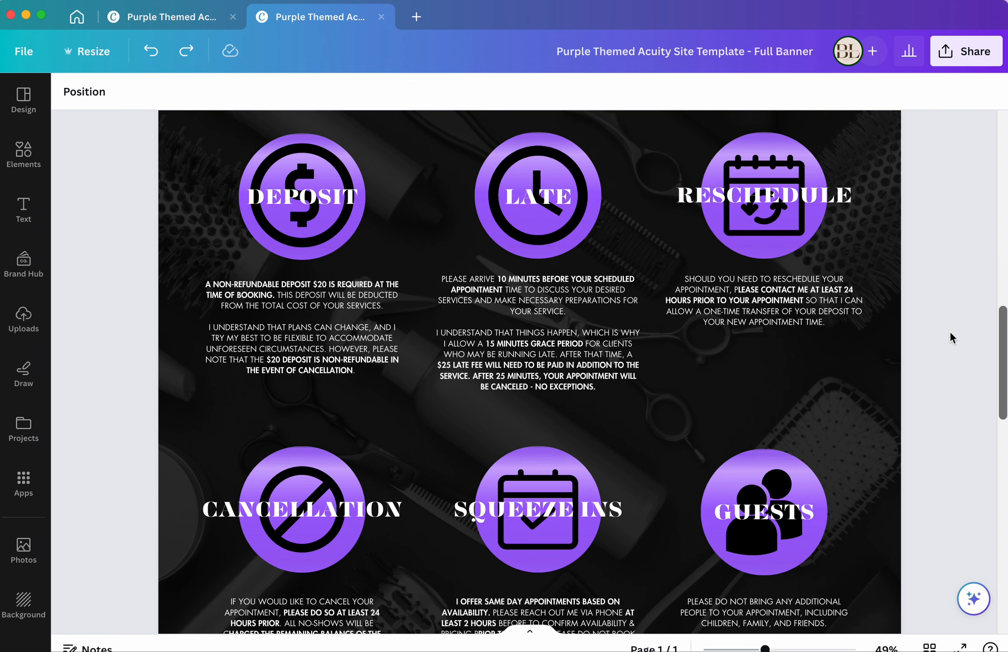
pyautogui.scroll(-5, 949, 331)
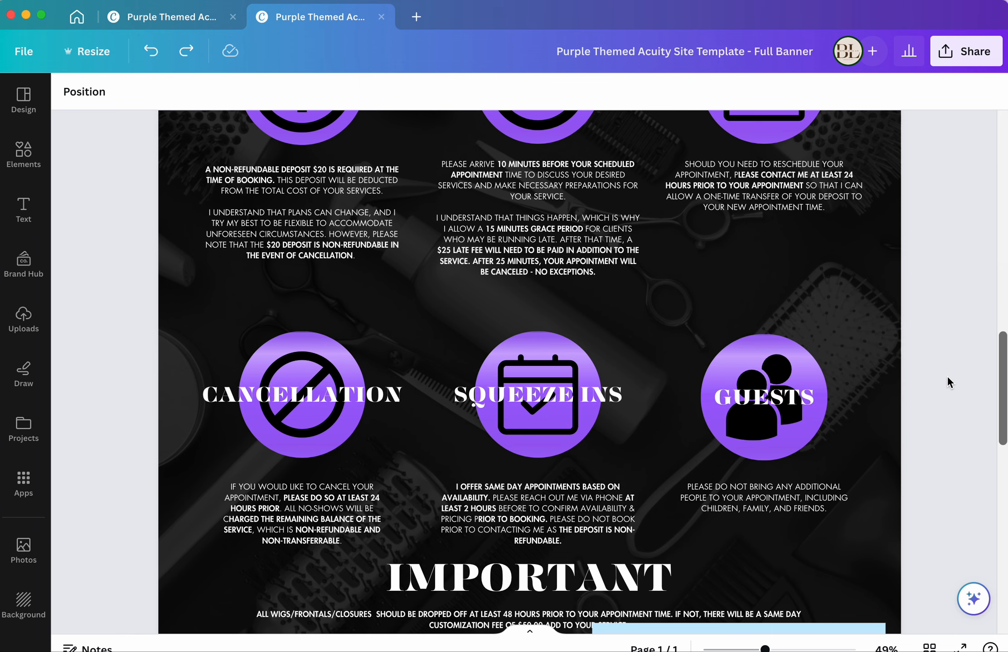
pyautogui.scroll(-5, 947, 378)
pyautogui.scroll(-4, 946, 378)
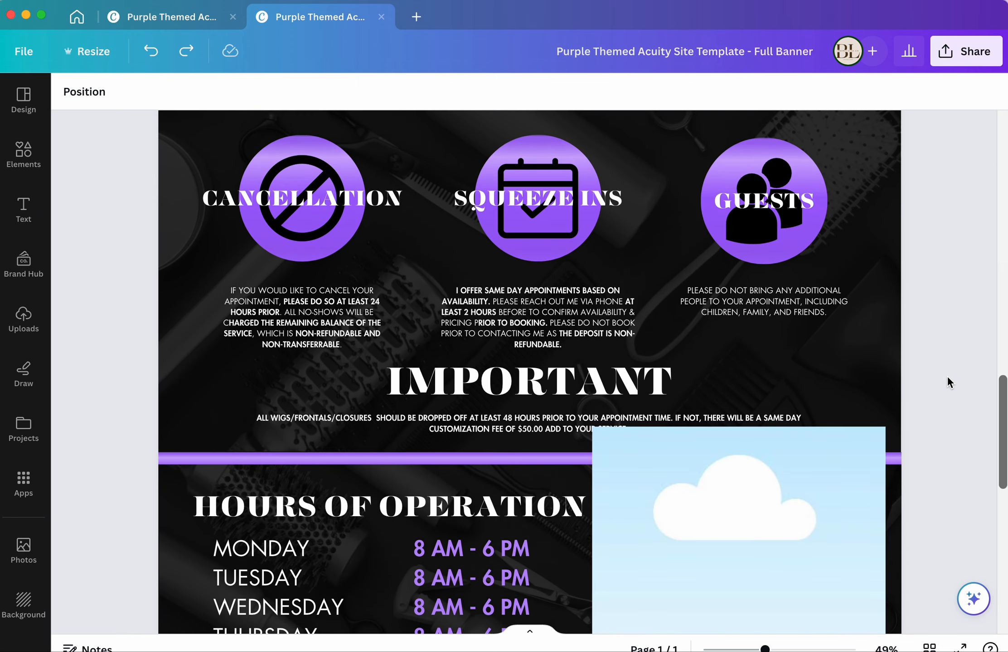
pyautogui.scroll(-6, 947, 380)
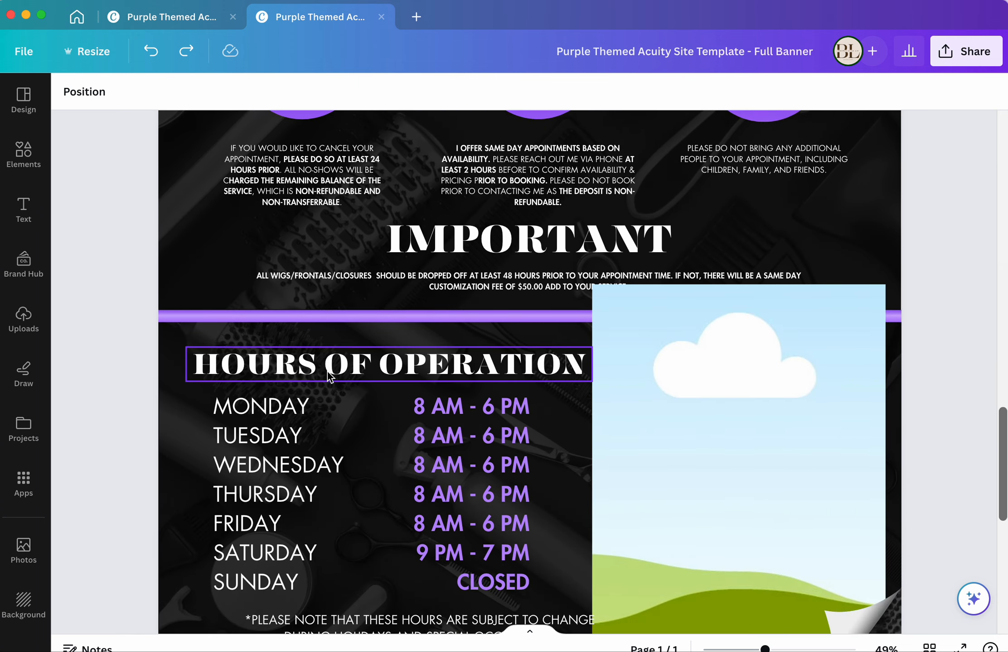
pyautogui.scroll(-5, 327, 371)
pyautogui.scroll(-3, 328, 371)
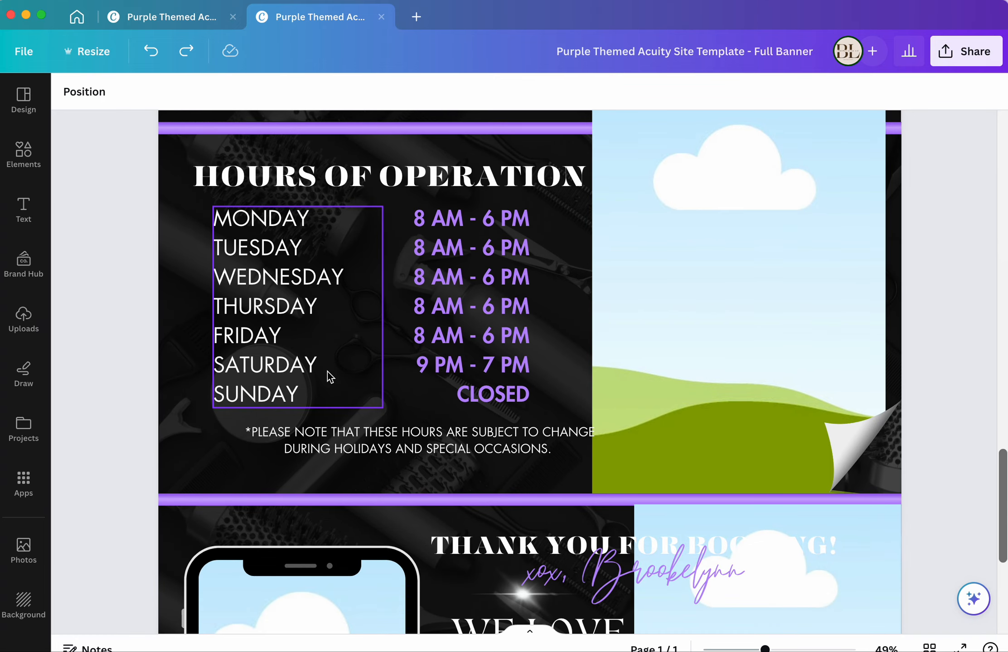
pyautogui.scroll(1, 327, 371)
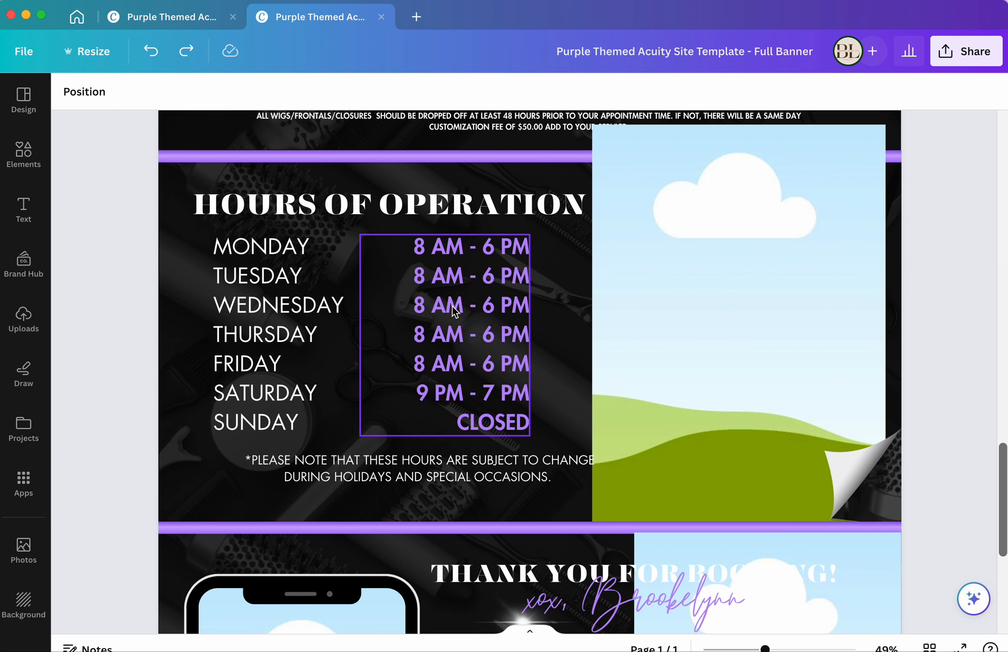
# Step: Add the uploaded portrait of the long-haired woman in a white robe and place it in the frame beside the opening hours
pyautogui.click(24, 319)
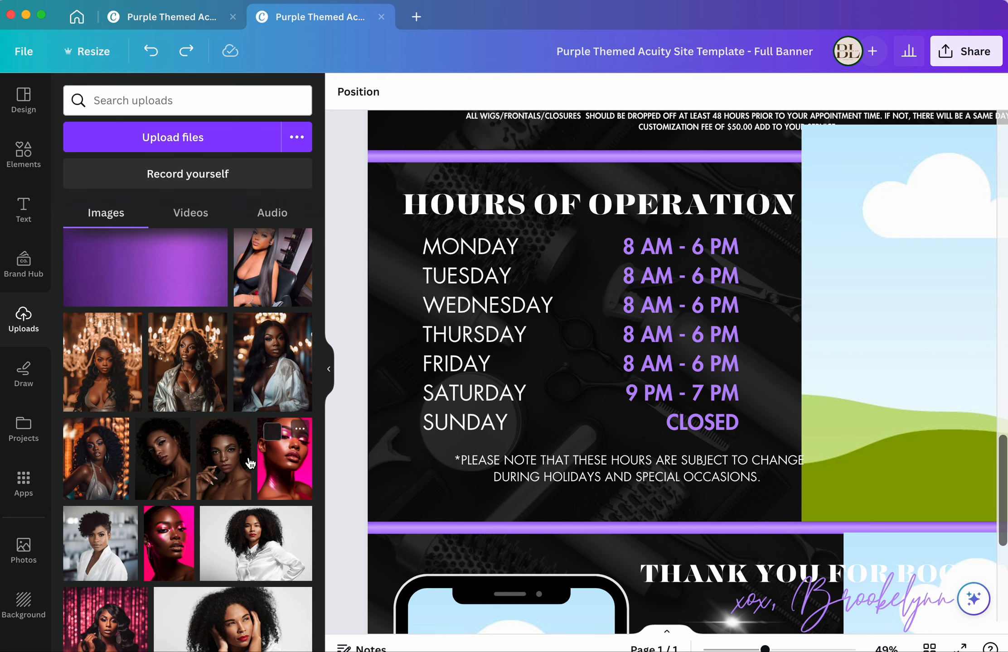
pyautogui.click(116, 637)
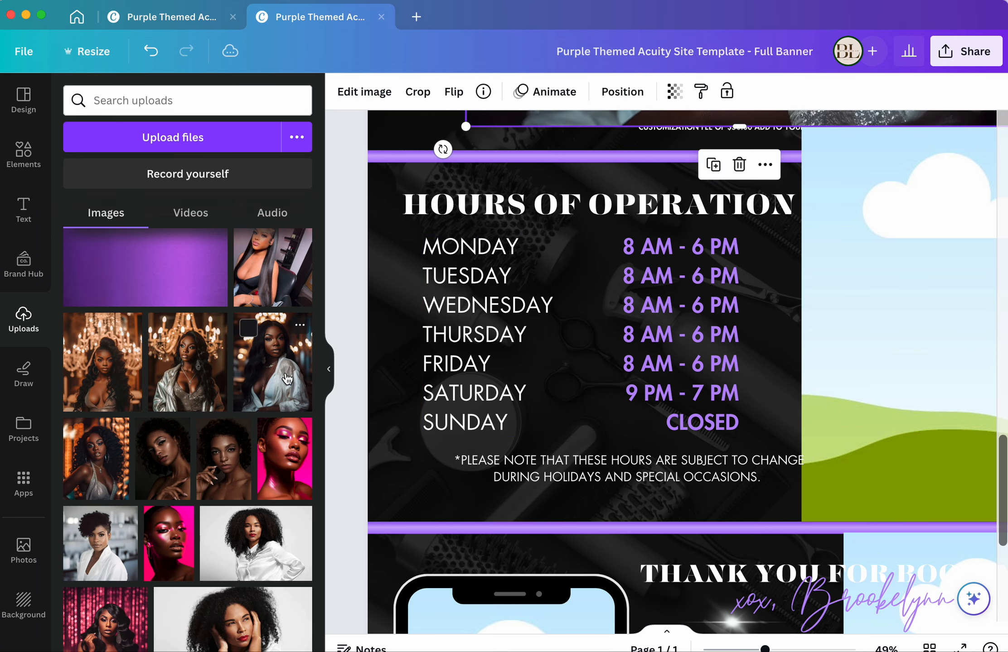
pyautogui.click(330, 374)
pyautogui.scroll(-2, 368, 374)
pyautogui.scroll(4, 608, 220)
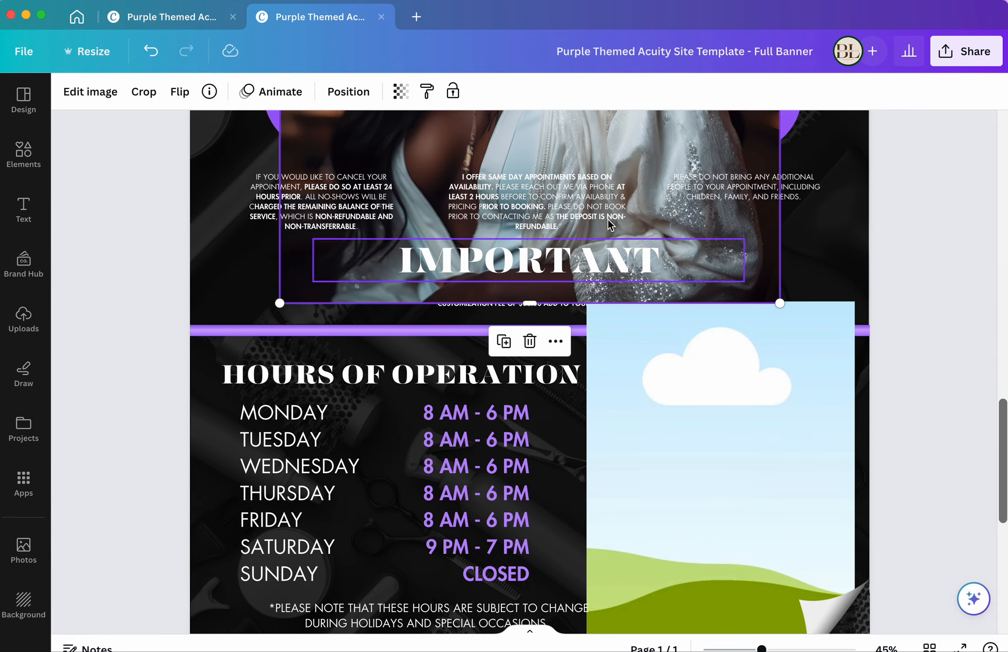
pyautogui.moveTo(620, 142); pyautogui.dragTo(725, 469)
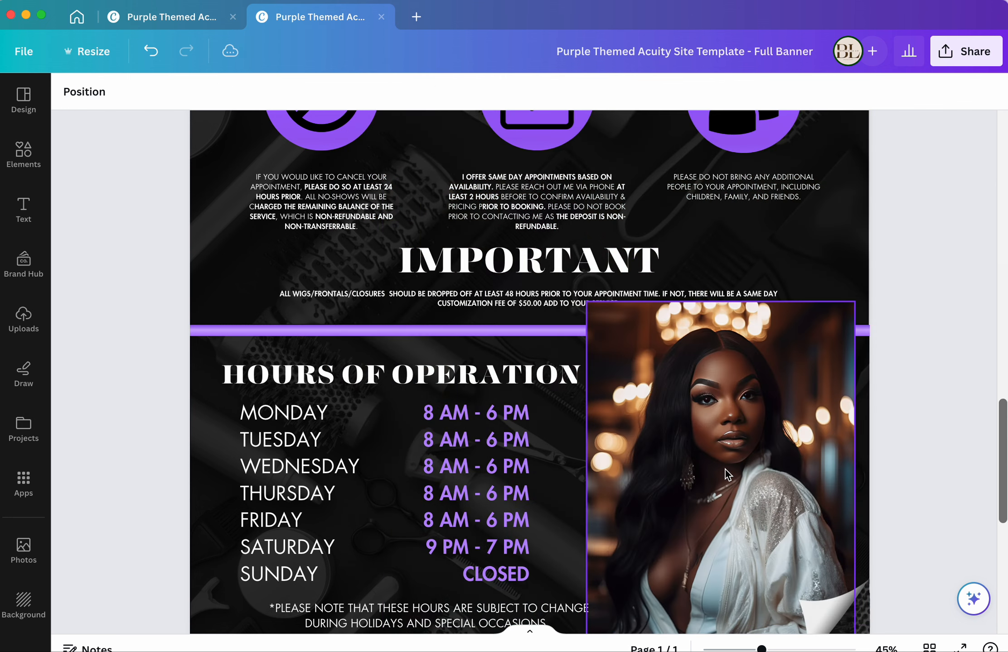
pyautogui.scroll(-5, 901, 462)
pyautogui.scroll(1, 901, 463)
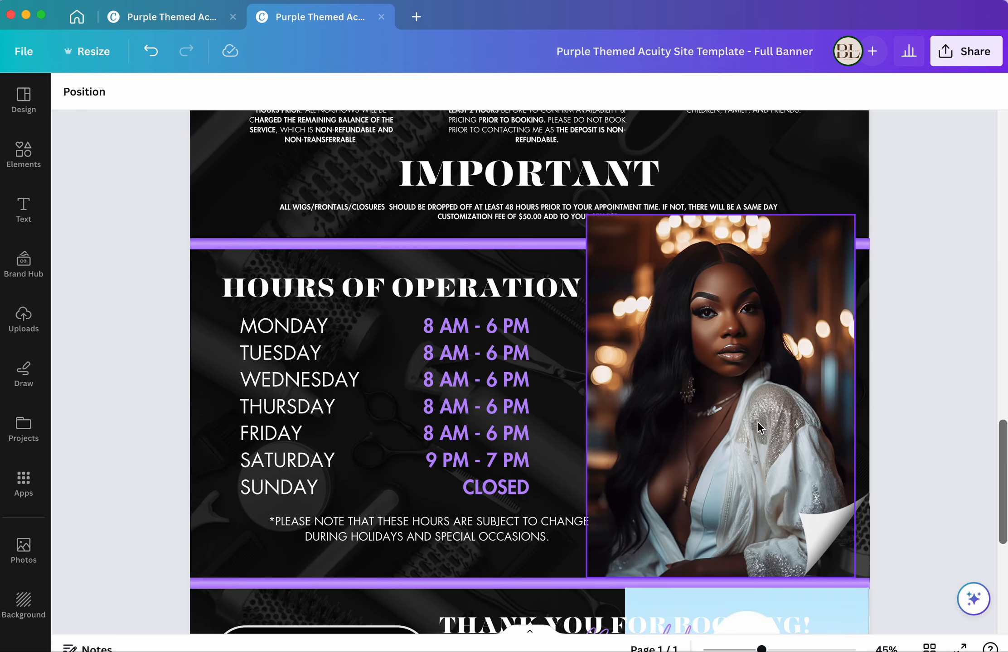
# Step: Remove the background from the portrait in the "HOURS OF OPERATION" section using the Background Remover and apply the result
pyautogui.click(710, 402)
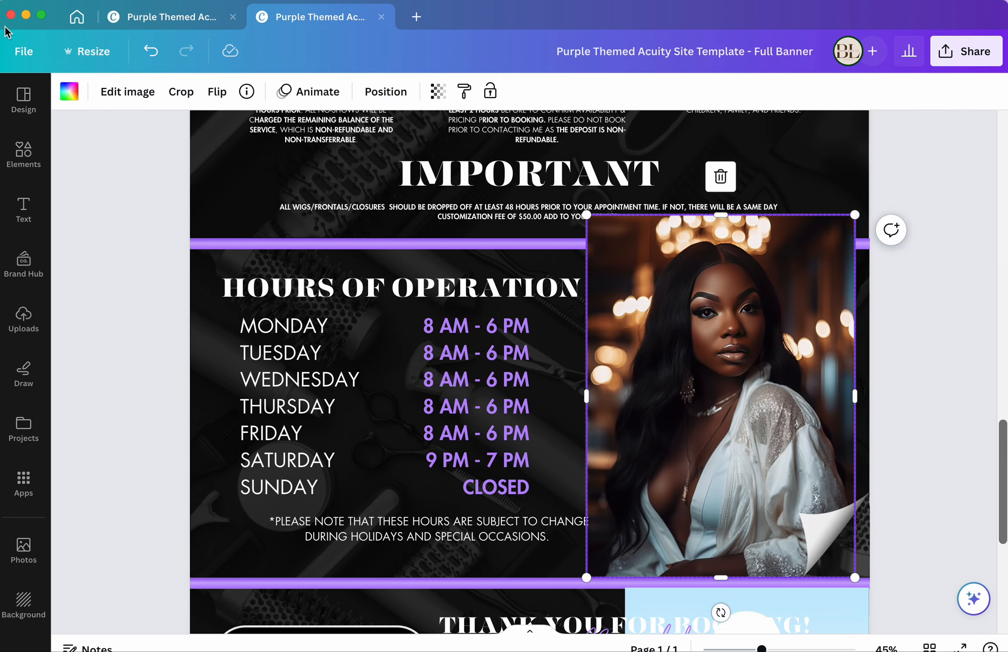
pyautogui.click(154, 92)
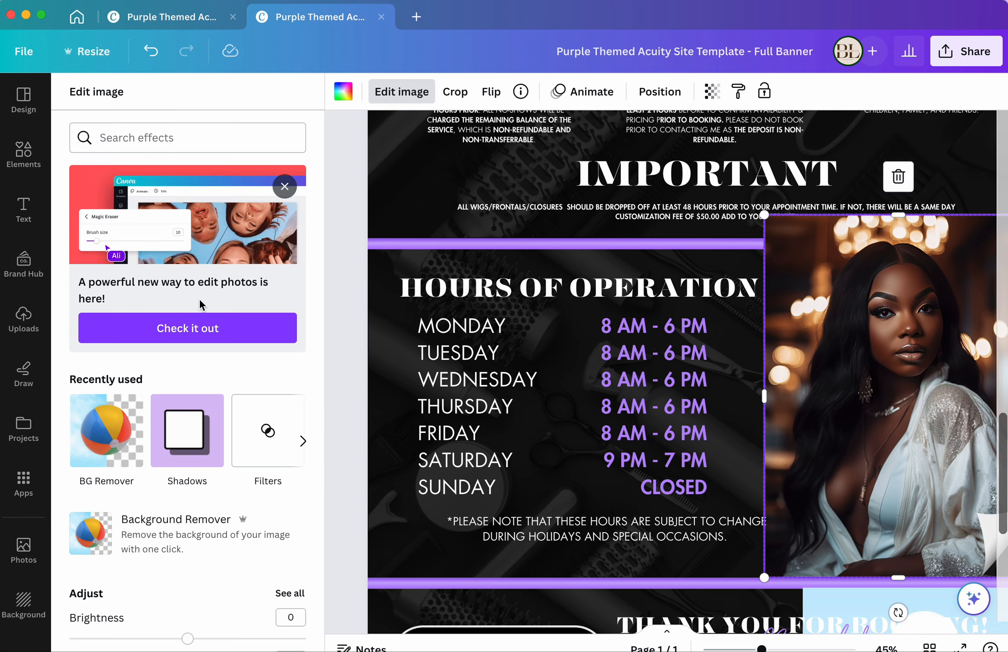
pyautogui.click(106, 431)
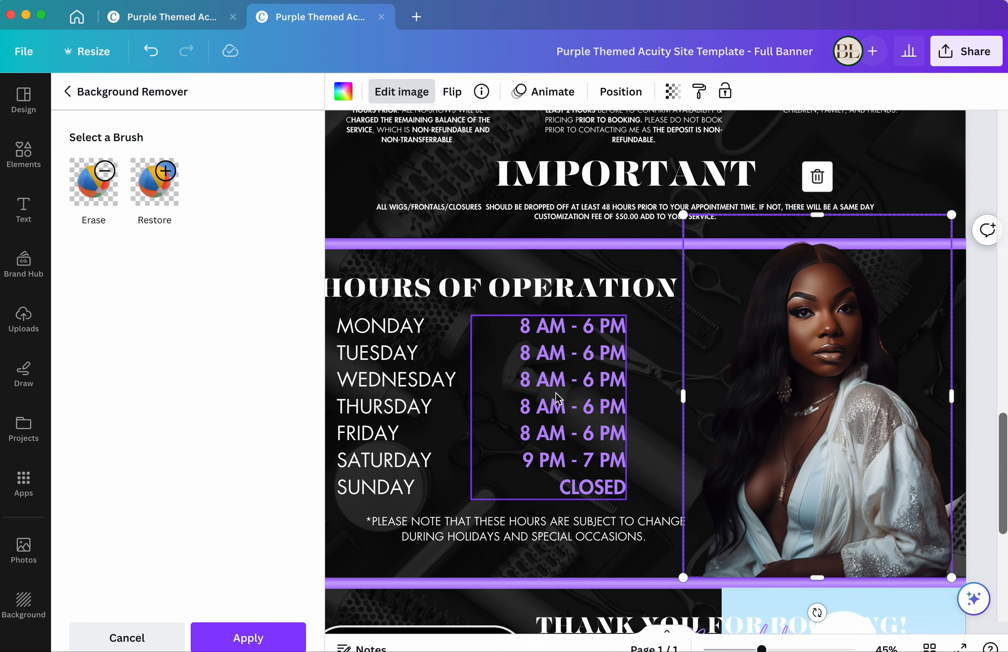
pyautogui.click(267, 638)
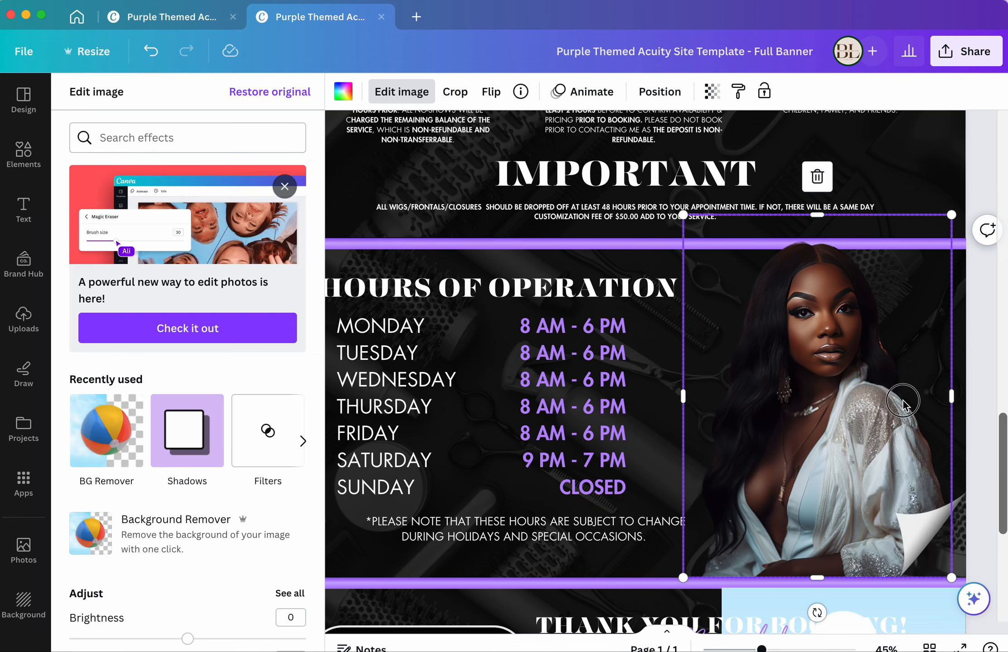
pyautogui.moveTo(904, 400); pyautogui.dragTo(925, 398)
pyautogui.scroll(-4, 925, 397)
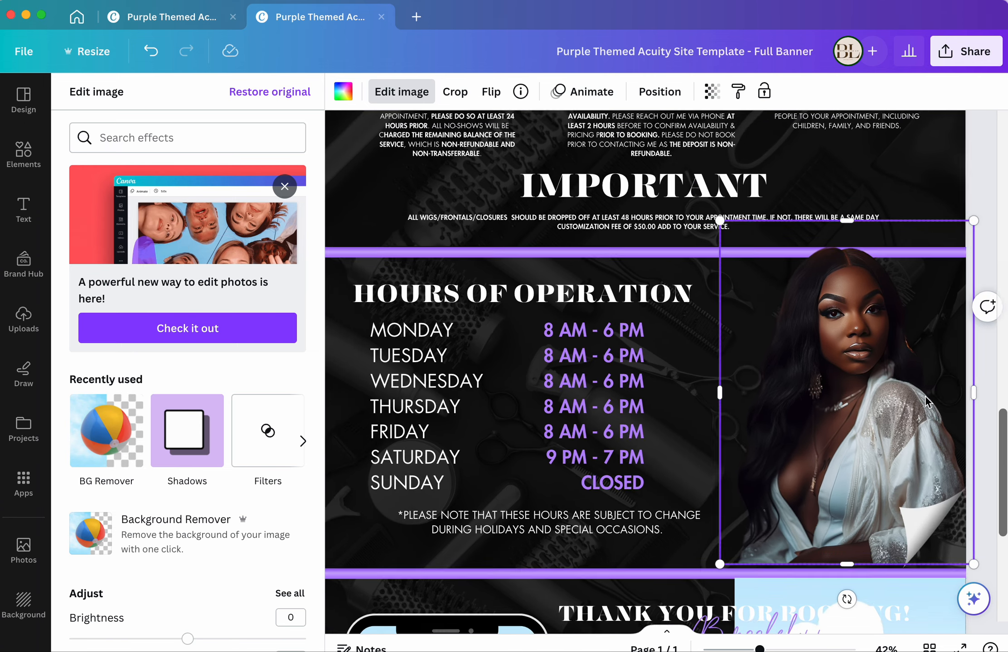
pyautogui.click(946, 439)
pyautogui.click(872, 447)
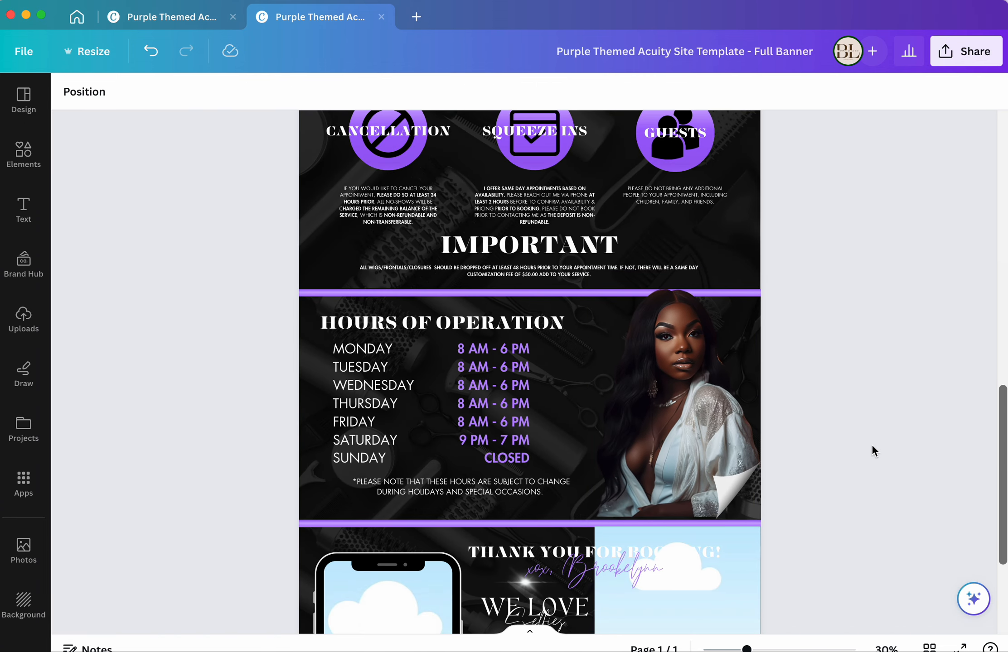
pyautogui.scroll(-1, 872, 446)
pyautogui.scroll(2, 871, 444)
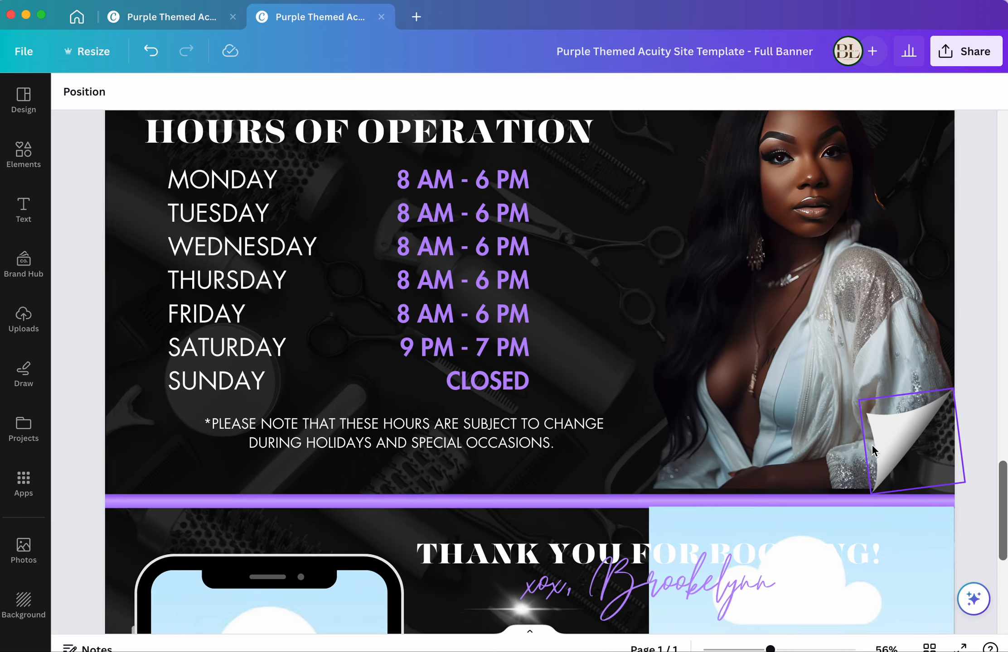
# Step: Add the uploaded photo of the woman with long straight hair in a black top and place it in the phone frame
pyautogui.scroll(-5, 943, 467)
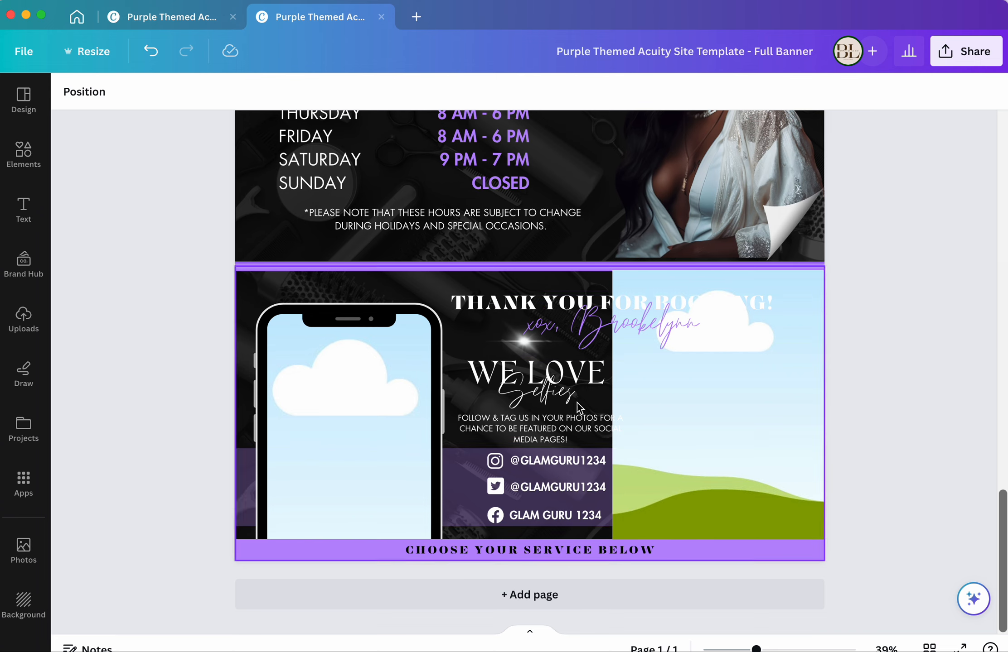
pyautogui.click(772, 438)
pyautogui.click(396, 407)
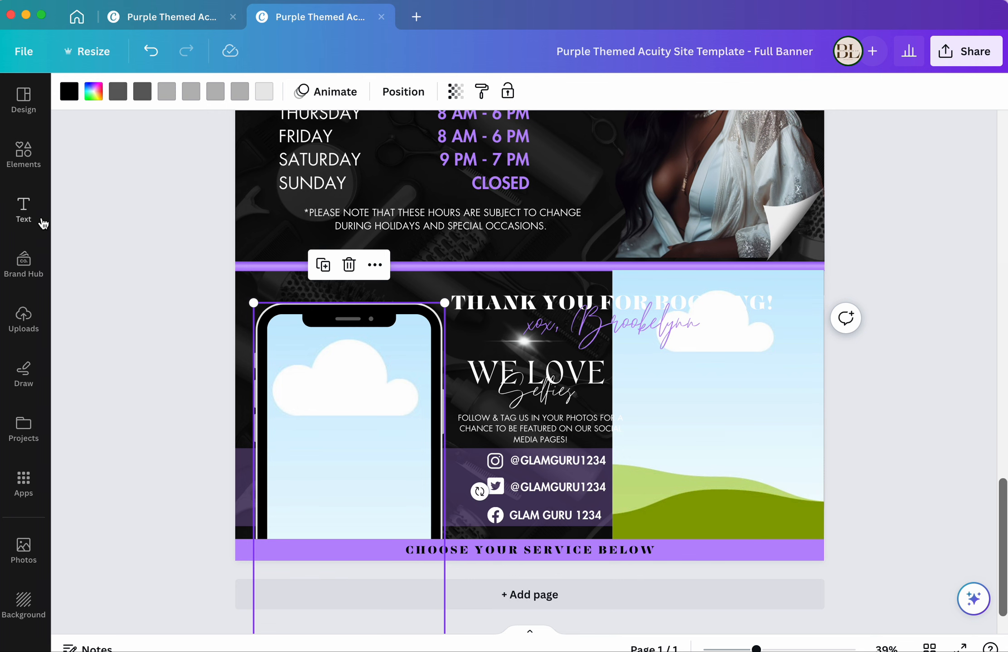
pyautogui.click(32, 323)
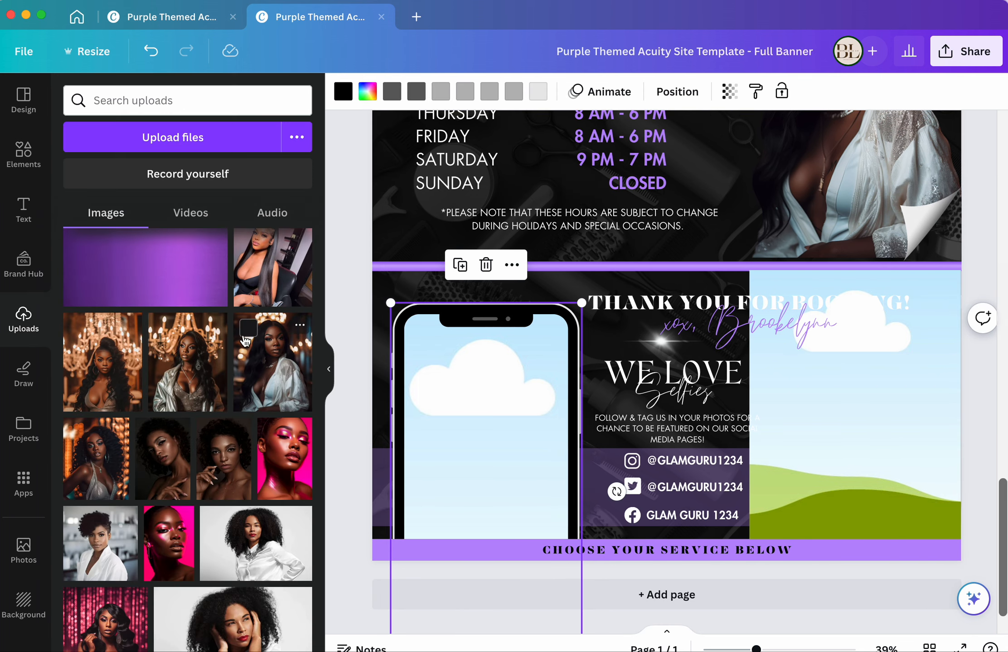
pyautogui.moveTo(253, 224); pyautogui.dragTo(263, 262)
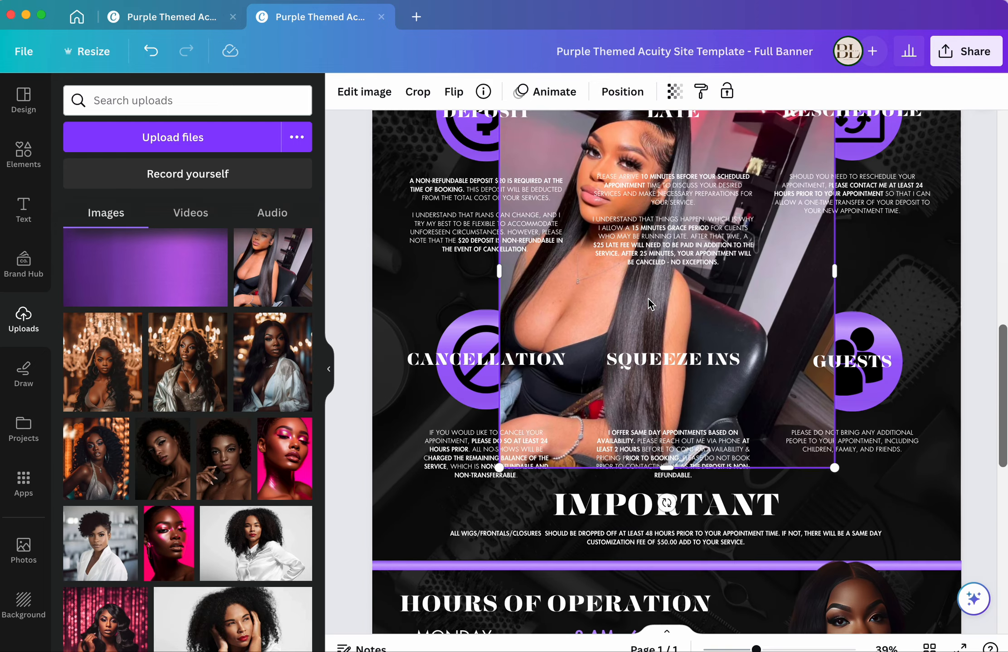
pyautogui.moveTo(682, 365); pyautogui.dragTo(724, 555)
pyautogui.scroll(-6, 724, 561)
pyautogui.press('super+minus')
pyautogui.press('super+z')
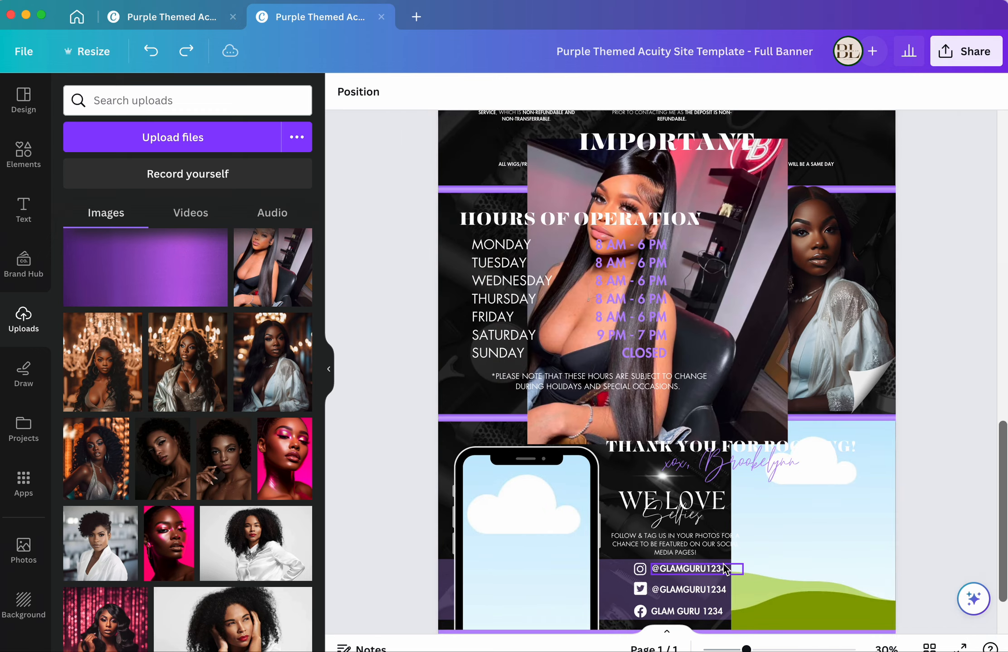
pyautogui.press('super+minus')
pyautogui.scroll(-1, 724, 498)
pyautogui.moveTo(722, 365); pyautogui.dragTo(600, 521)
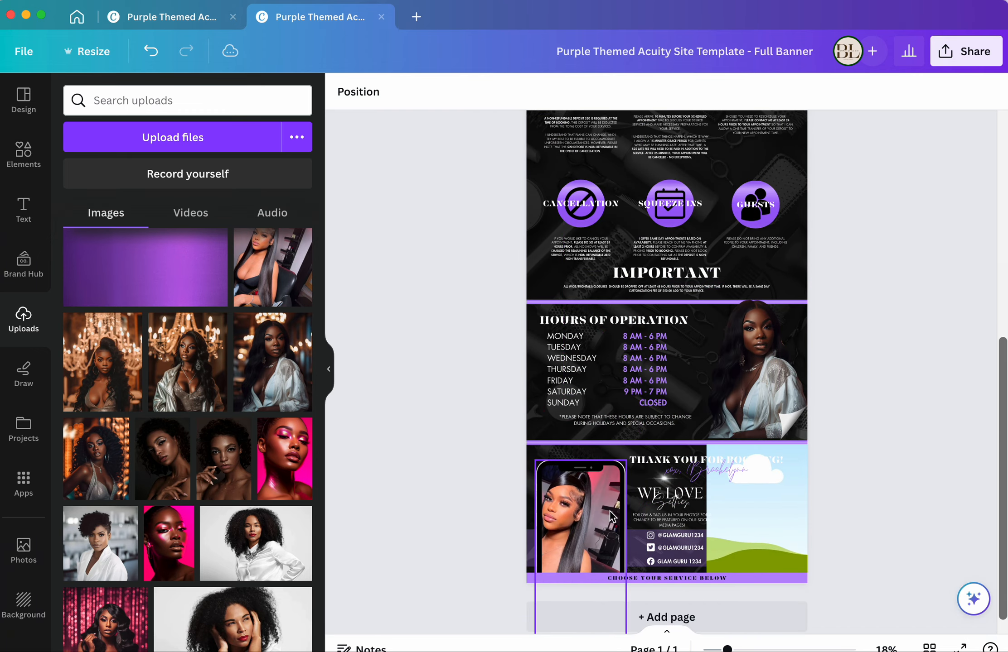
# Step: Reposition the photo inside the phone frame so that the woman's face is centred on the screen
pyautogui.scroll(3, 679, 473)
pyautogui.scroll(-2, 679, 473)
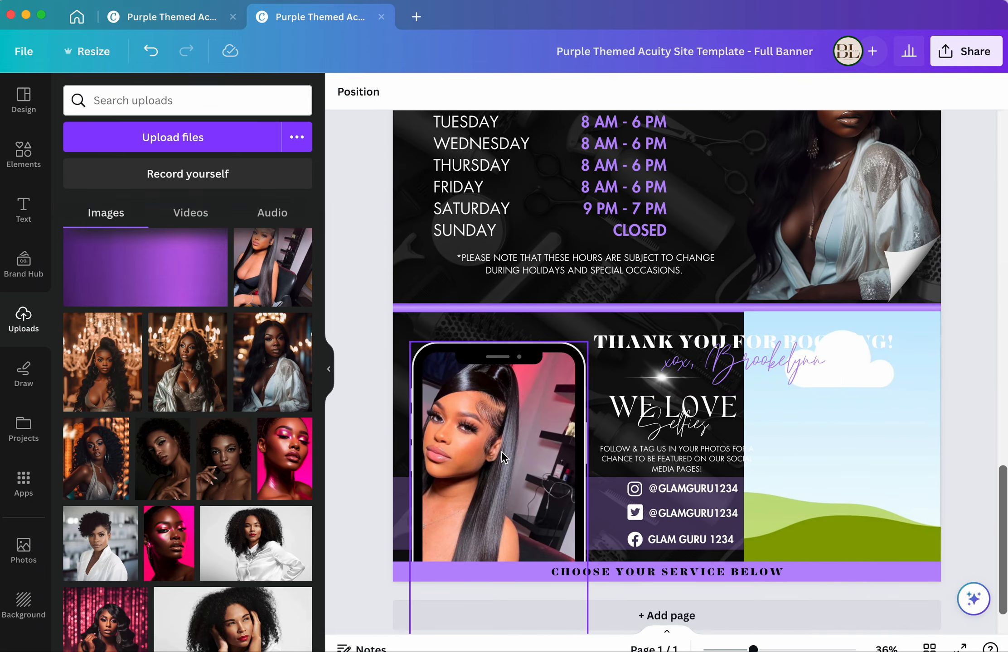
pyautogui.doubleClick(501, 451)
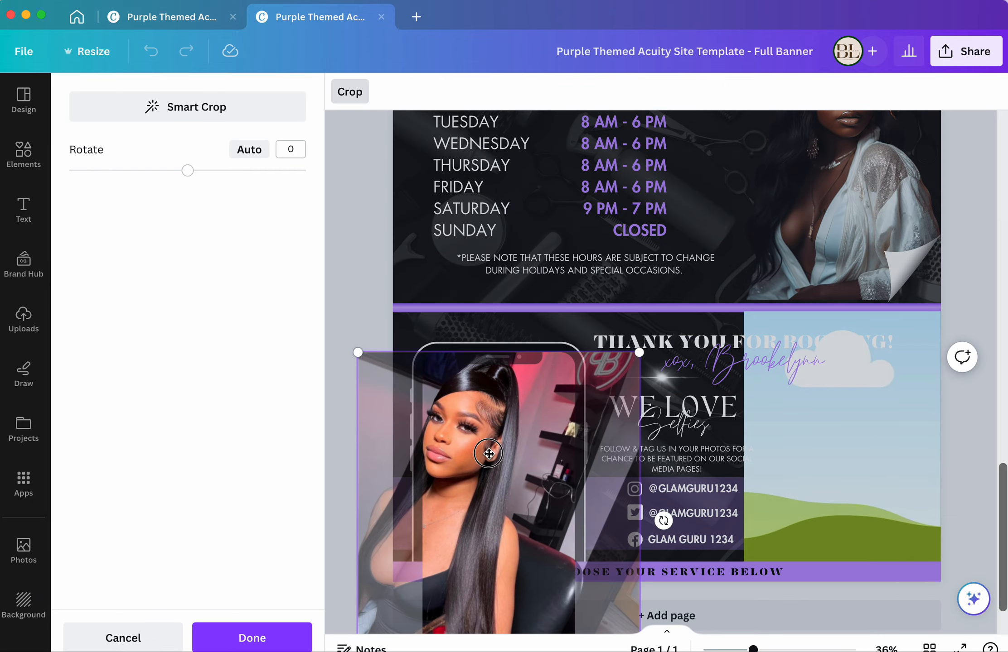
pyautogui.moveTo(489, 453); pyautogui.dragTo(547, 454)
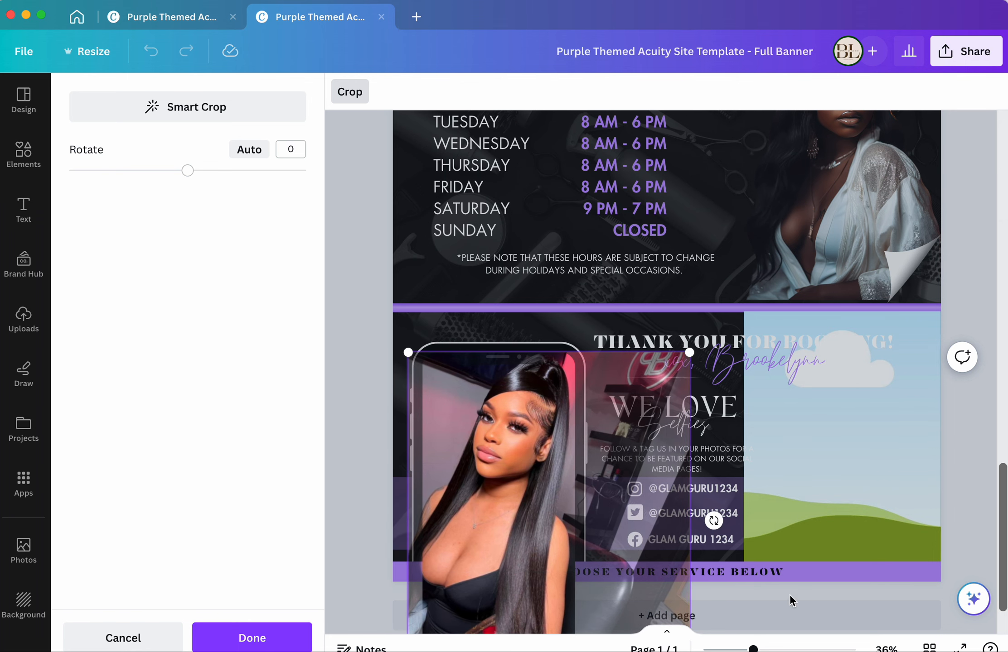
pyautogui.click(794, 611)
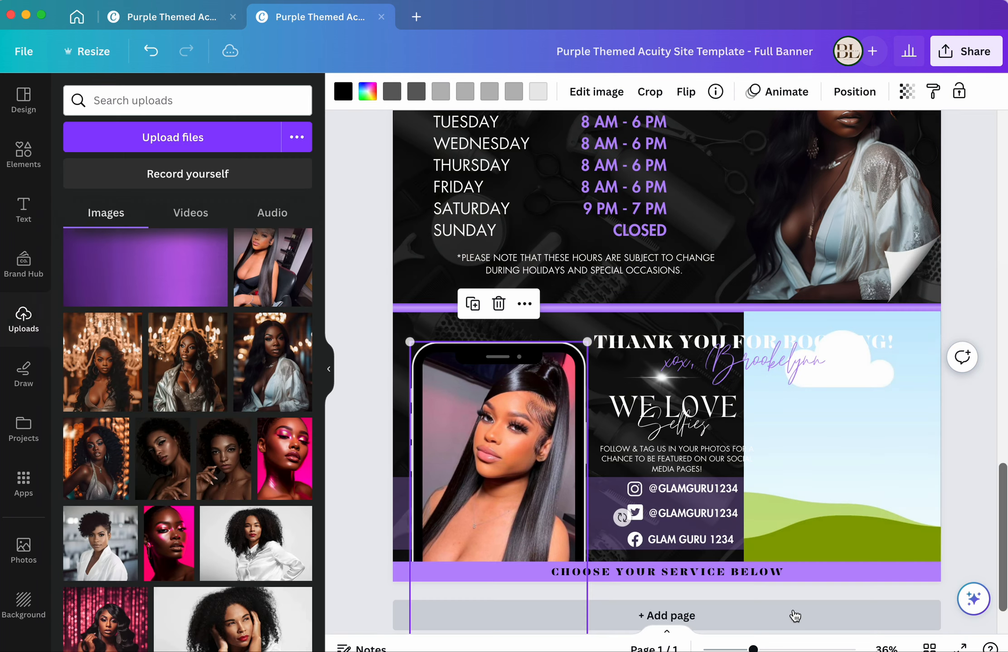
pyautogui.click(364, 457)
# Step: Add the uploaded portrait with the pink sequin curtain and place it in the empty frame of the "THANK YOU FOR BOOKING!" section
pyautogui.scroll(-1, 195, 561)
pyautogui.scroll(-2, 196, 564)
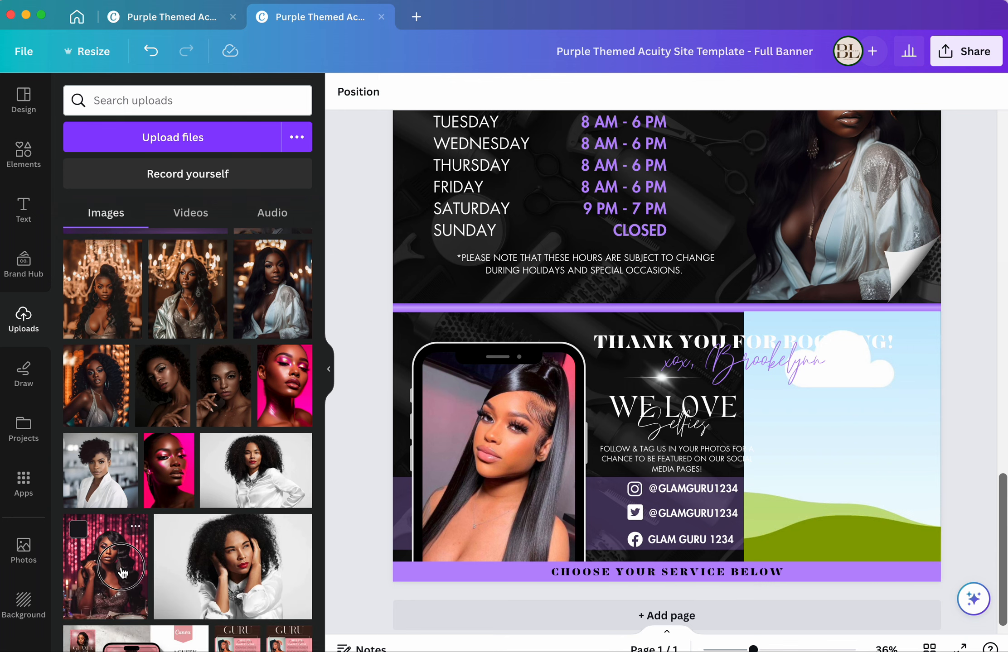
pyautogui.click(539, 460)
pyautogui.scroll(3, 500, 362)
pyautogui.scroll(-5, 499, 363)
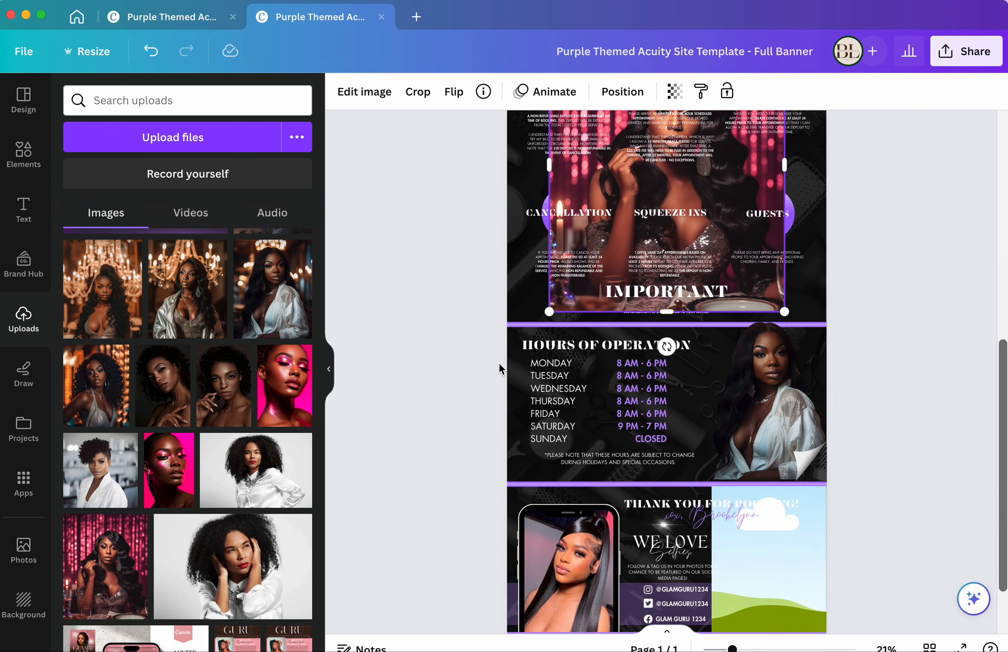
pyautogui.click(585, 227)
pyautogui.moveTo(755, 481); pyautogui.dragTo(770, 584)
pyautogui.scroll(-2, 666, 408)
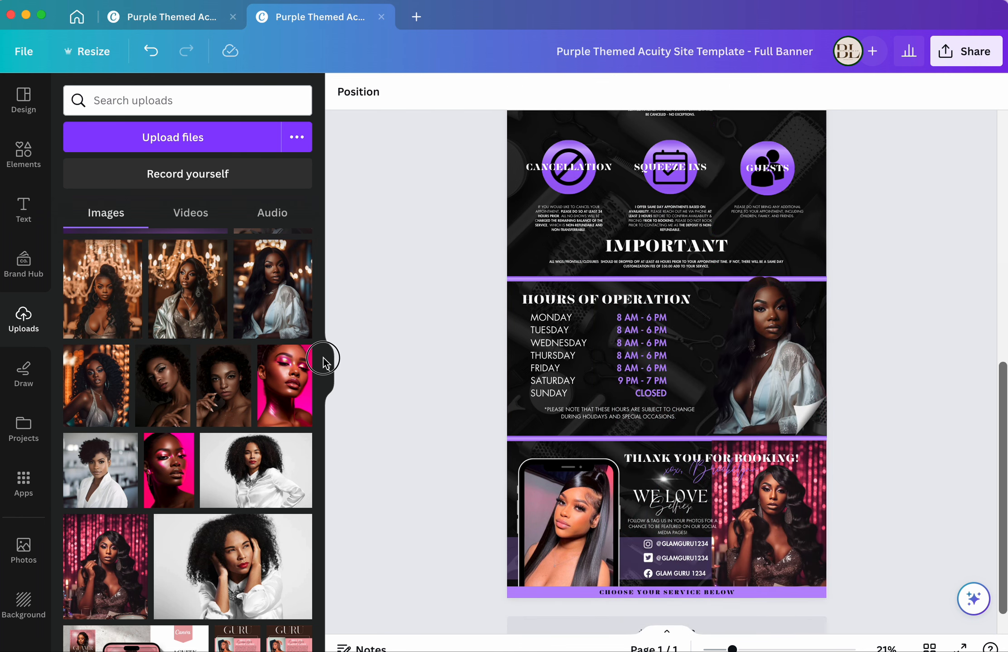
# Step: Remove the pink curtain background from the portrait in the "THANK YOU FOR BOOKING!" section using the Background Remover and apply the result
pyautogui.click(328, 369)
pyautogui.scroll(5, 665, 462)
pyautogui.scroll(3, 665, 461)
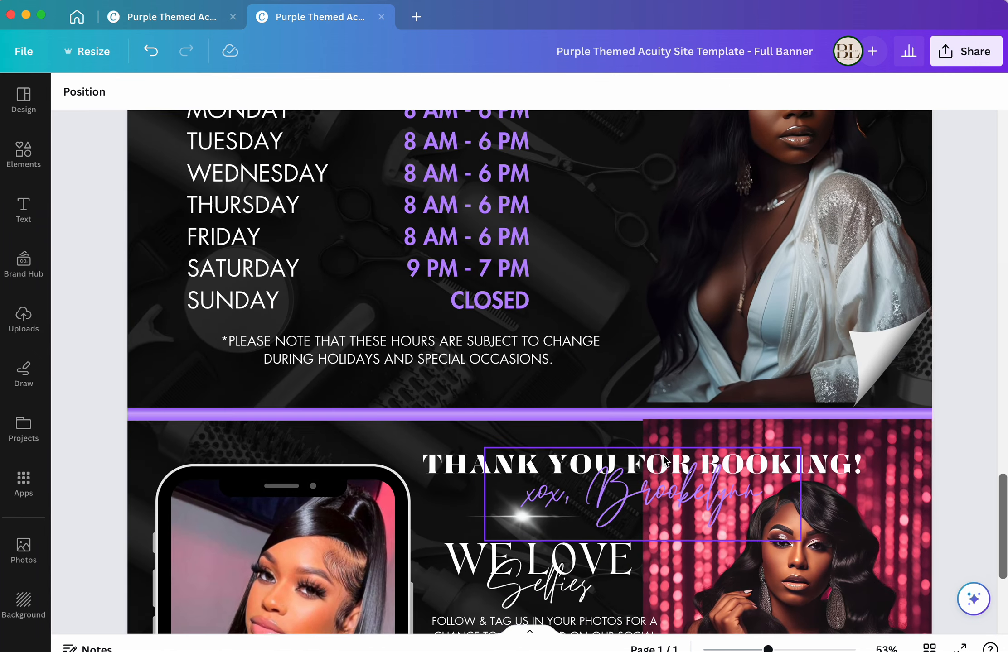
pyautogui.scroll(-4, 665, 461)
pyautogui.click(734, 500)
pyautogui.click(127, 91)
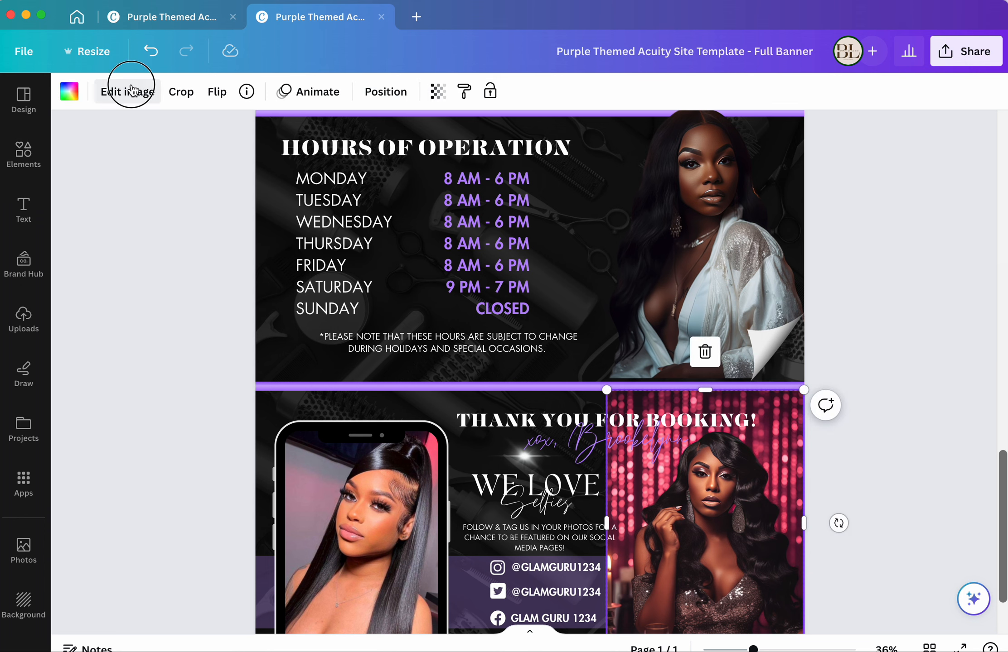
pyautogui.click(143, 420)
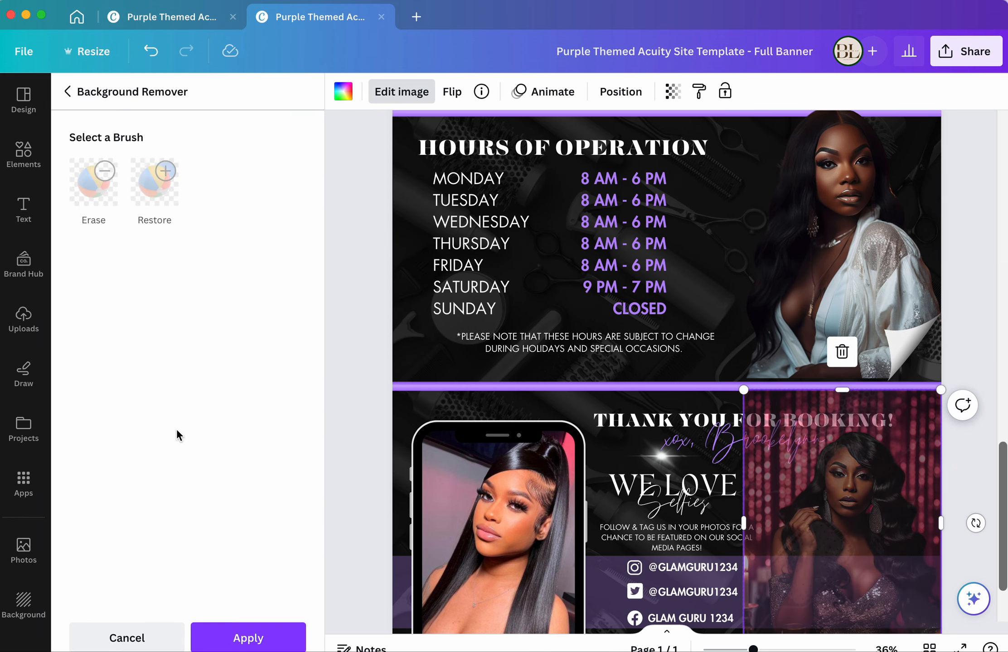
pyautogui.click(265, 630)
pyautogui.click(922, 511)
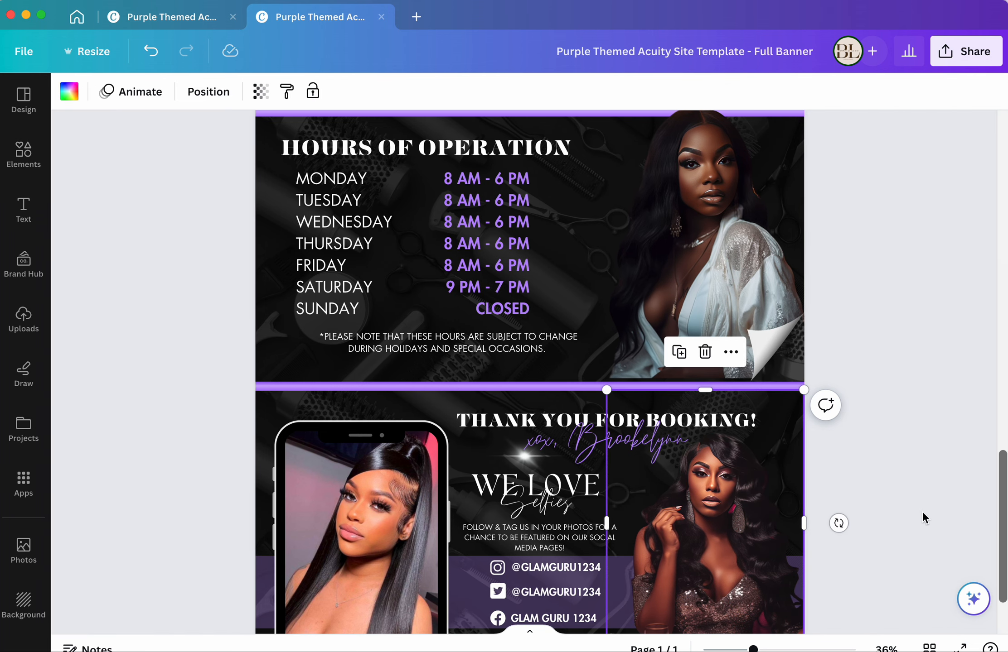
# Step: Review the completed full banner from the closing section up to the cover, and look over the separate 6 Banners version of the template
pyautogui.scroll(-1, 734, 526)
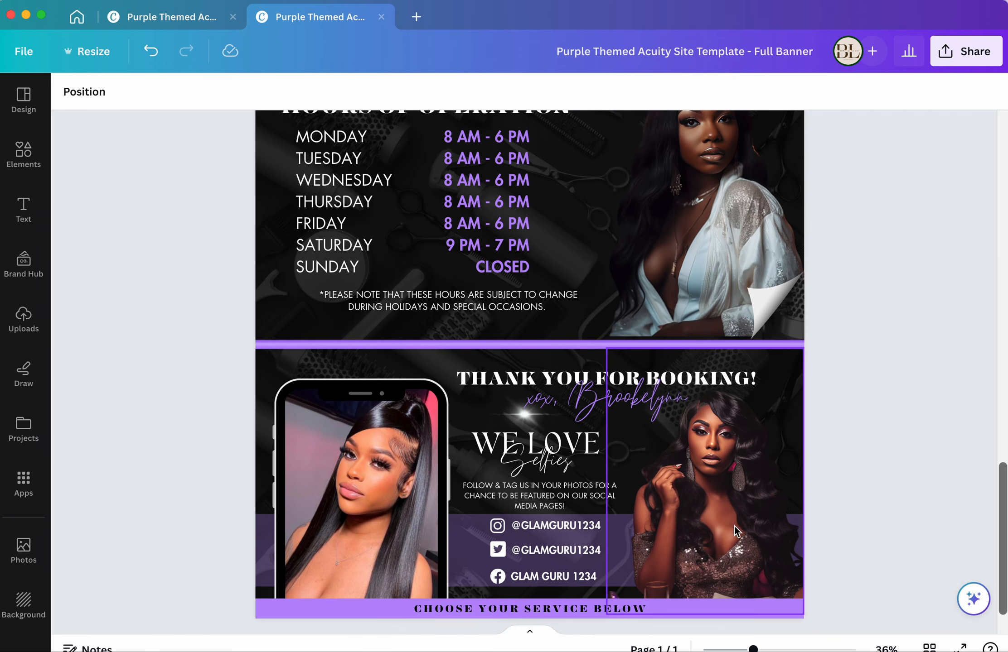
pyautogui.scroll(-1, 733, 526)
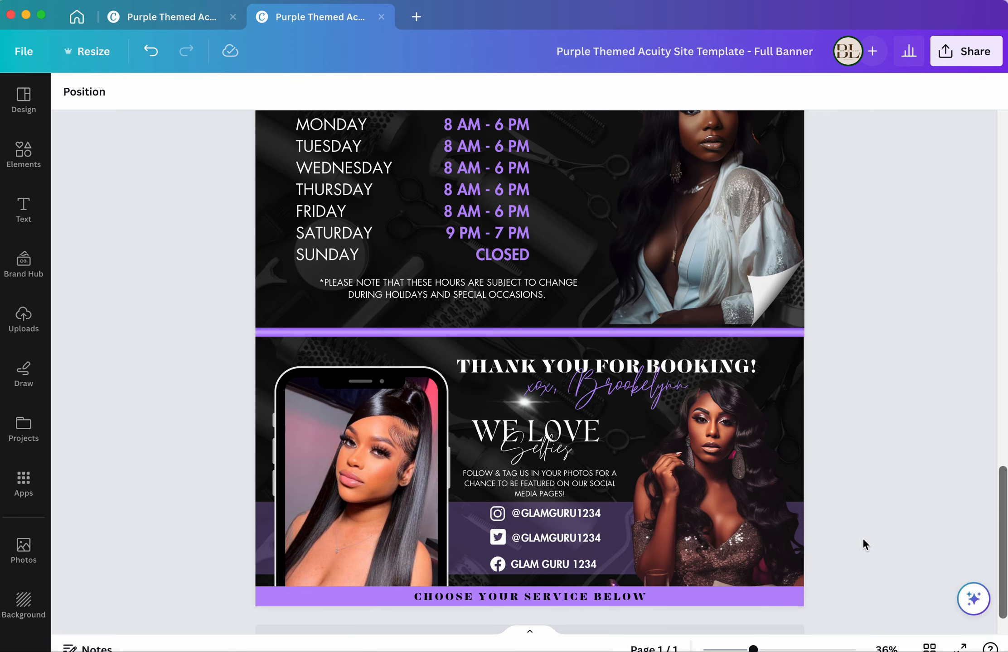
pyautogui.scroll(15, 862, 540)
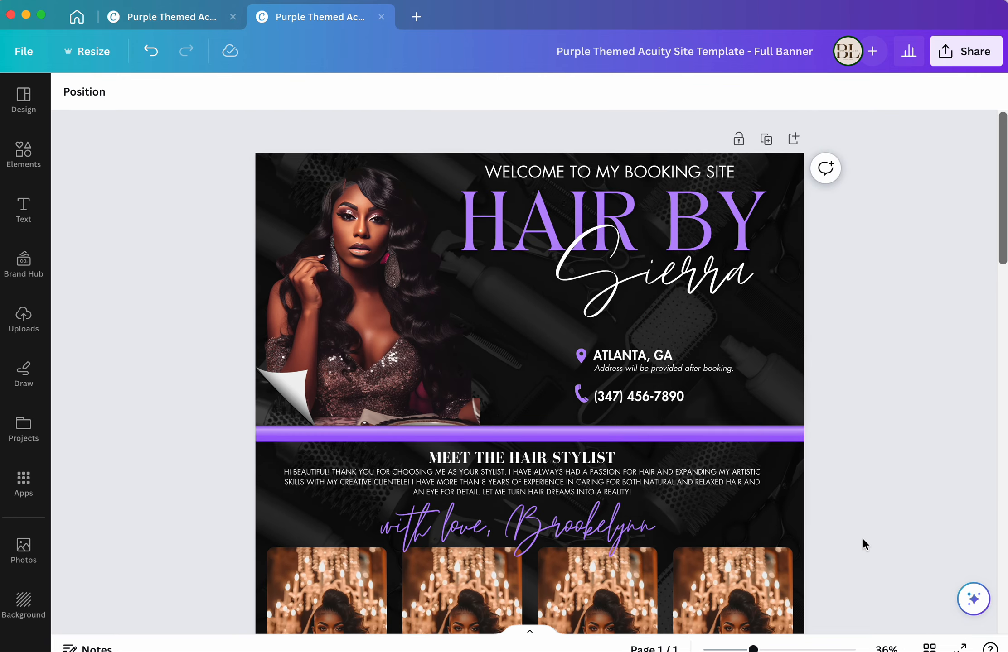
pyautogui.scroll(-5, 862, 540)
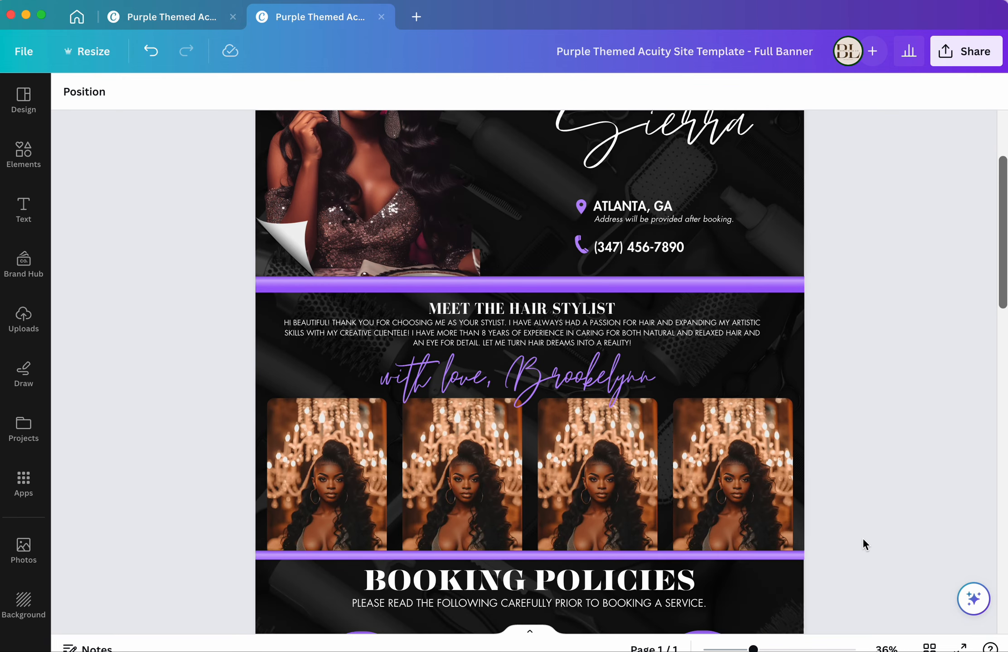
pyautogui.click(159, 22)
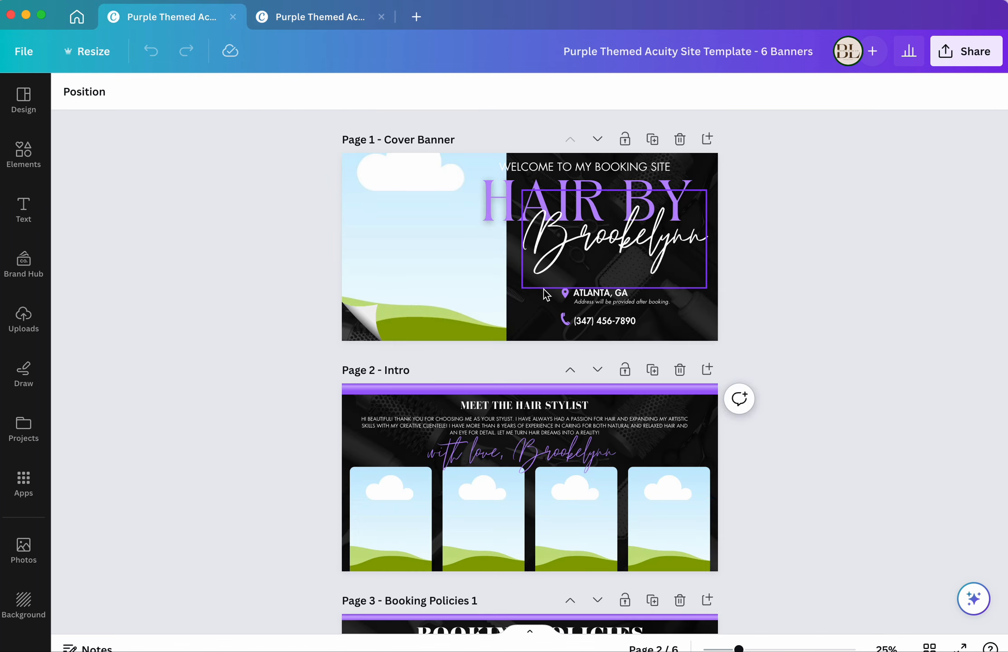
pyautogui.scroll(-9, 543, 289)
pyautogui.scroll(5, 398, 213)
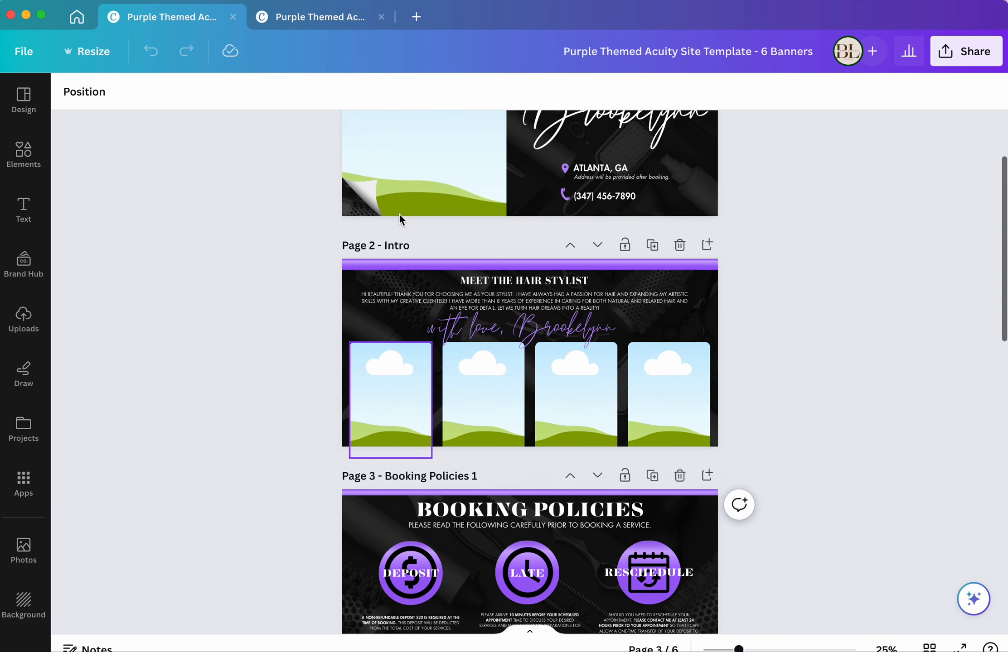
pyautogui.click(305, 15)
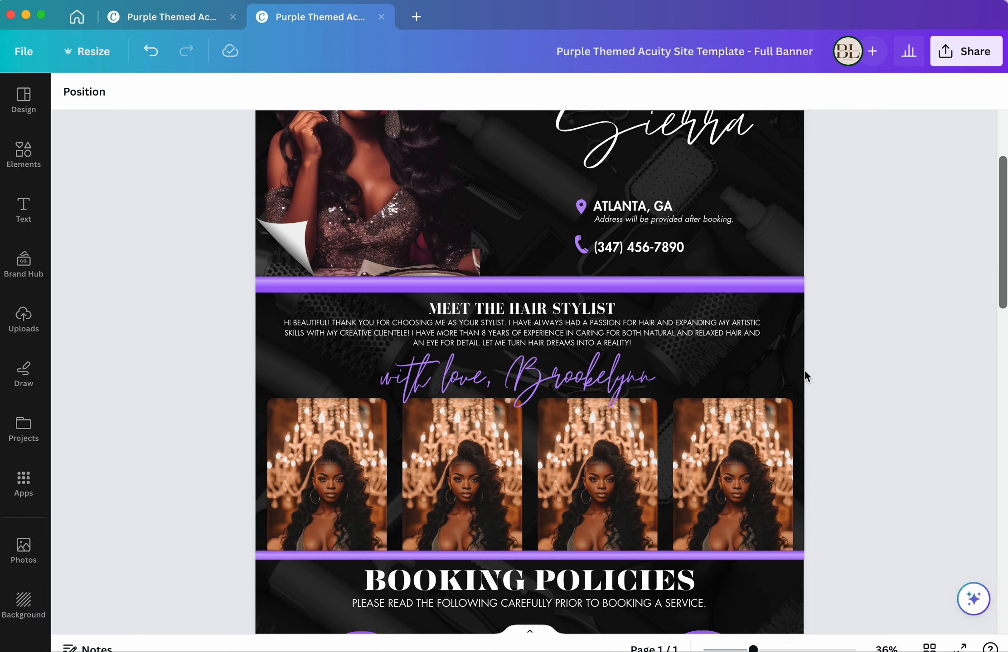
pyautogui.scroll(3, 804, 370)
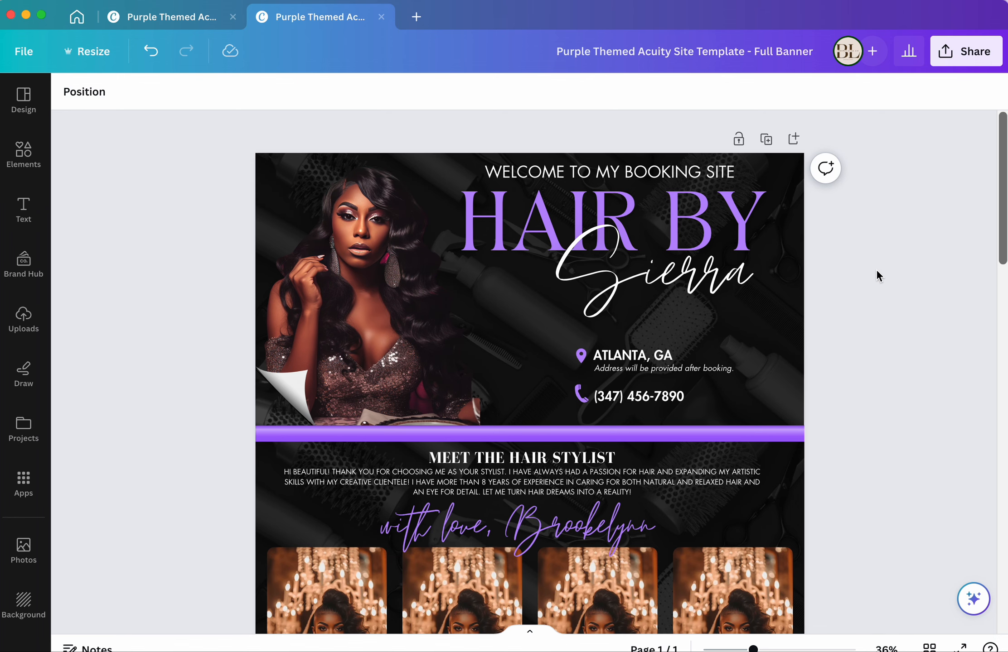
# Step: Download the Full Banner design with JPG as the file type
pyautogui.click(965, 51)
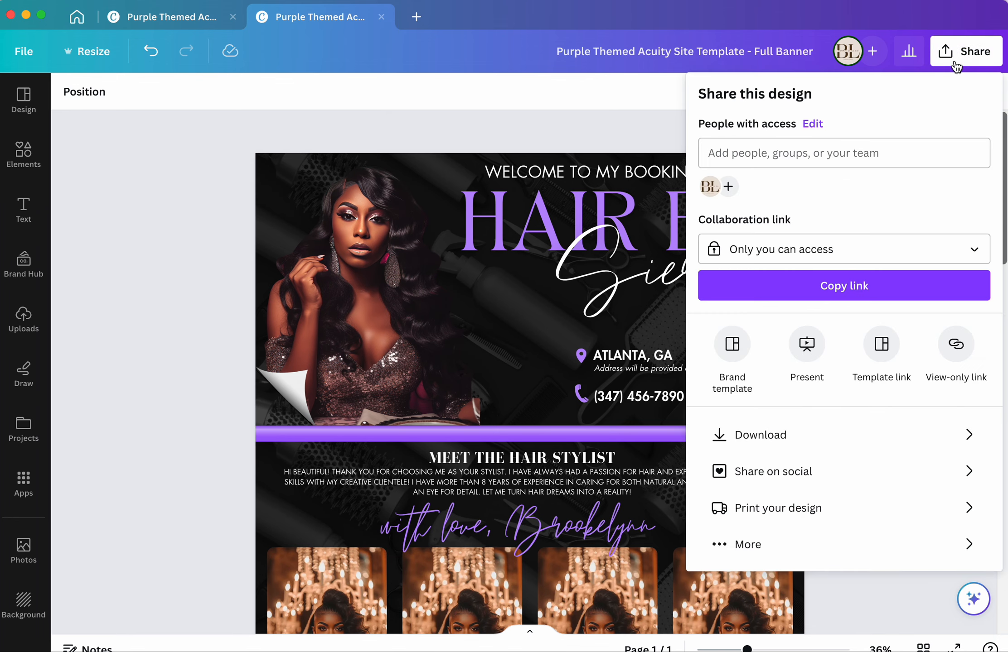
pyautogui.click(788, 429)
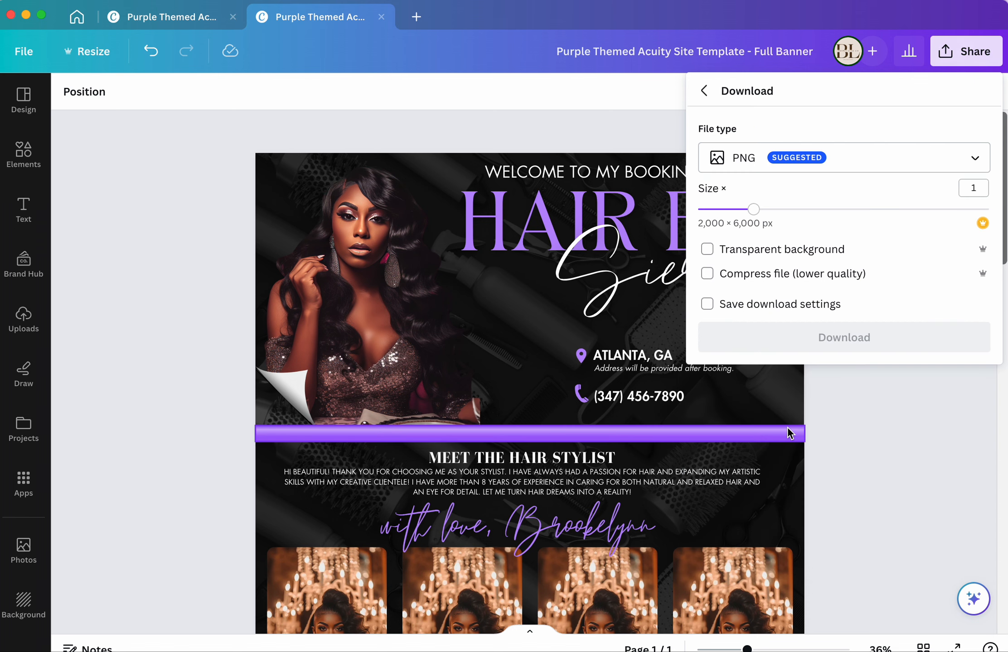
pyautogui.click(832, 166)
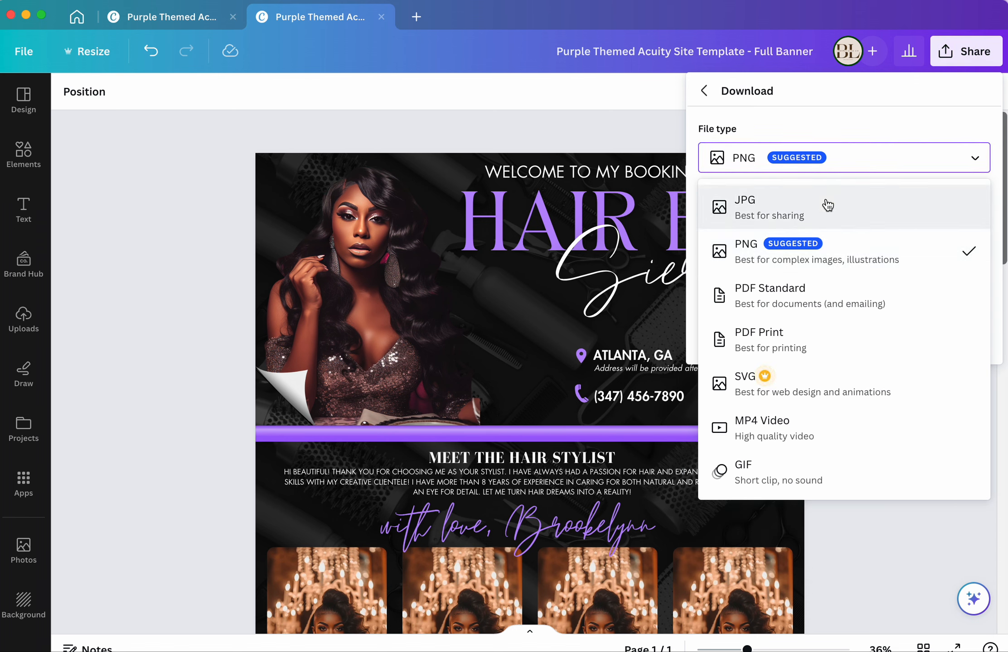
pyautogui.click(777, 213)
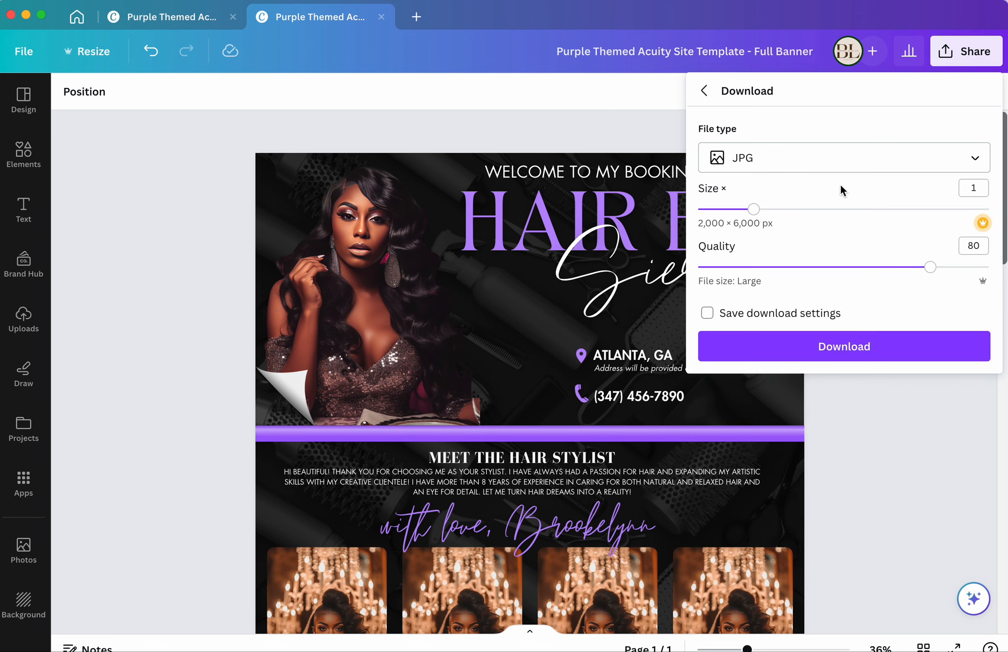
pyautogui.click(833, 353)
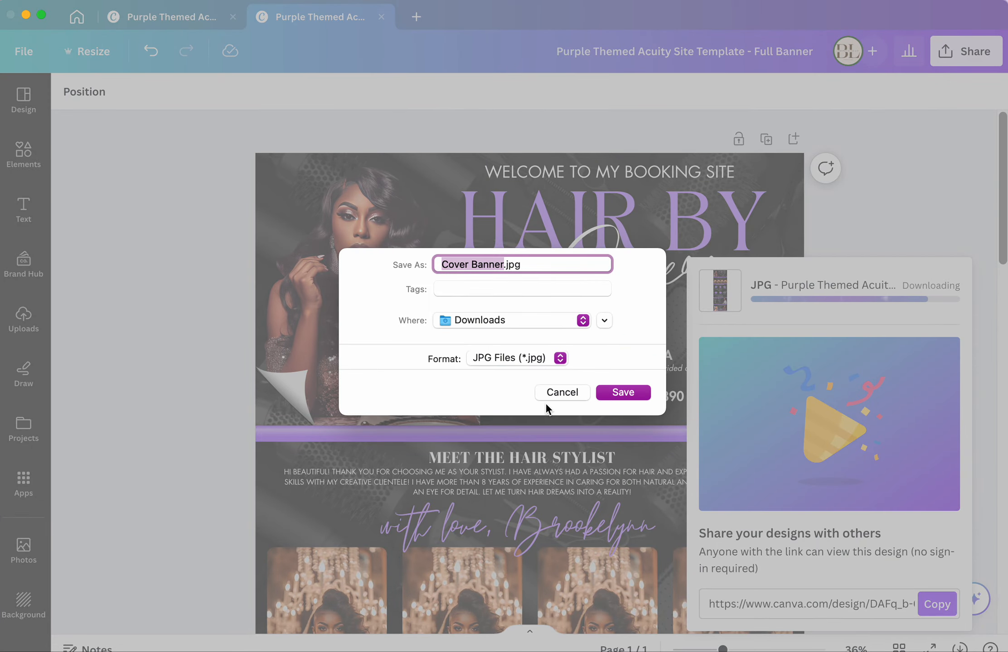
# Step: Name the exported file Testing.jpg and save it in the Downloads folder
pyautogui.press('BackSpace')
pyautogui.write('Test')
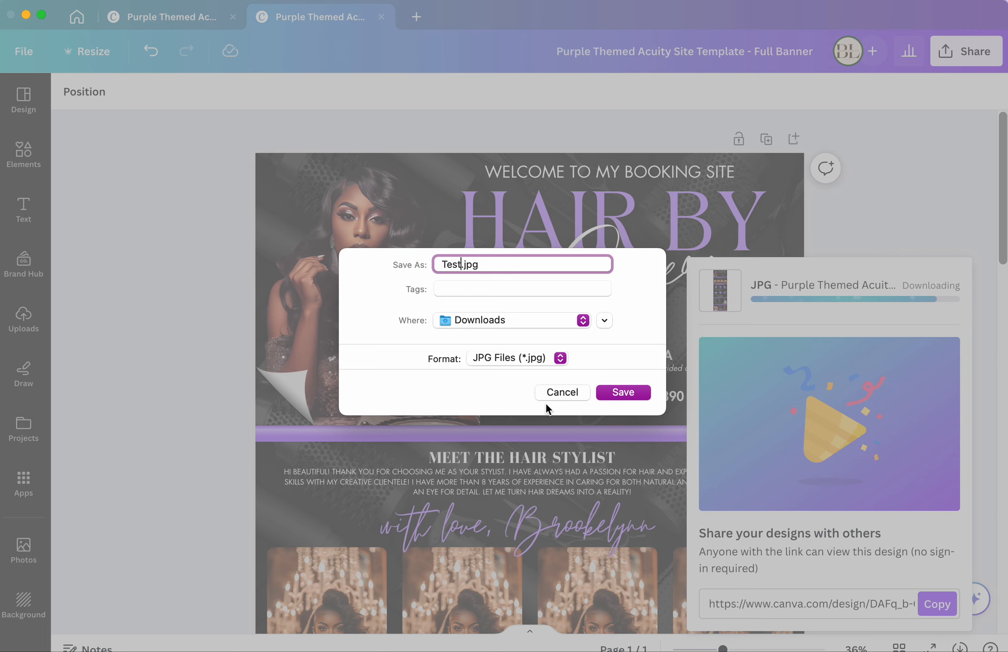
pyautogui.write('ing')
pyautogui.click(632, 397)
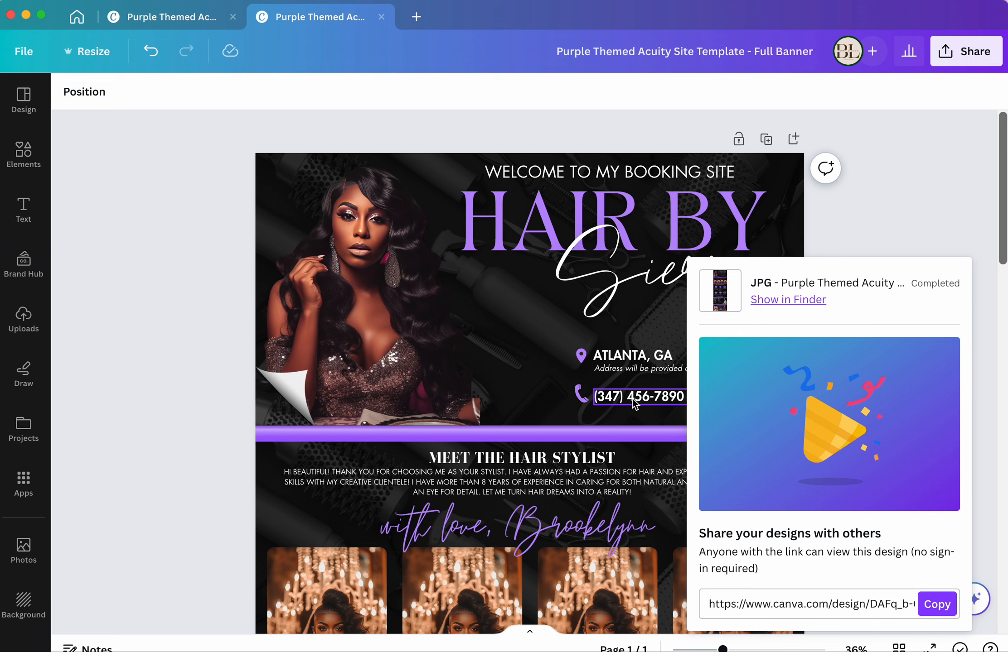
# Step: Switch to the Chrome window and open the Image Compressor tool on imageresizer.com
pyautogui.click(1007, 155)
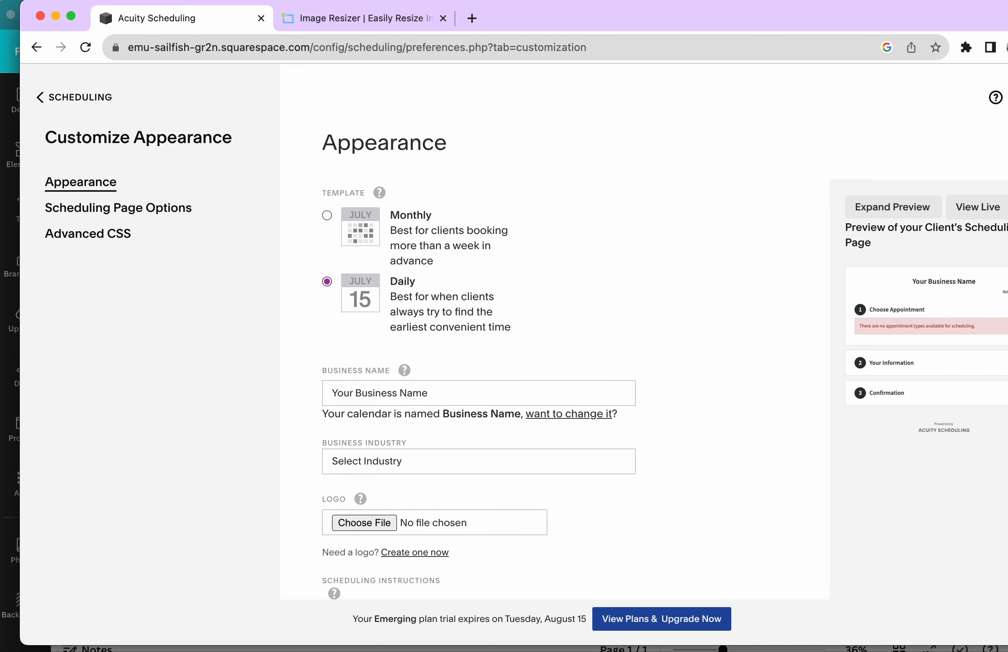
pyautogui.moveTo(643, 28); pyautogui.dragTo(617, 27)
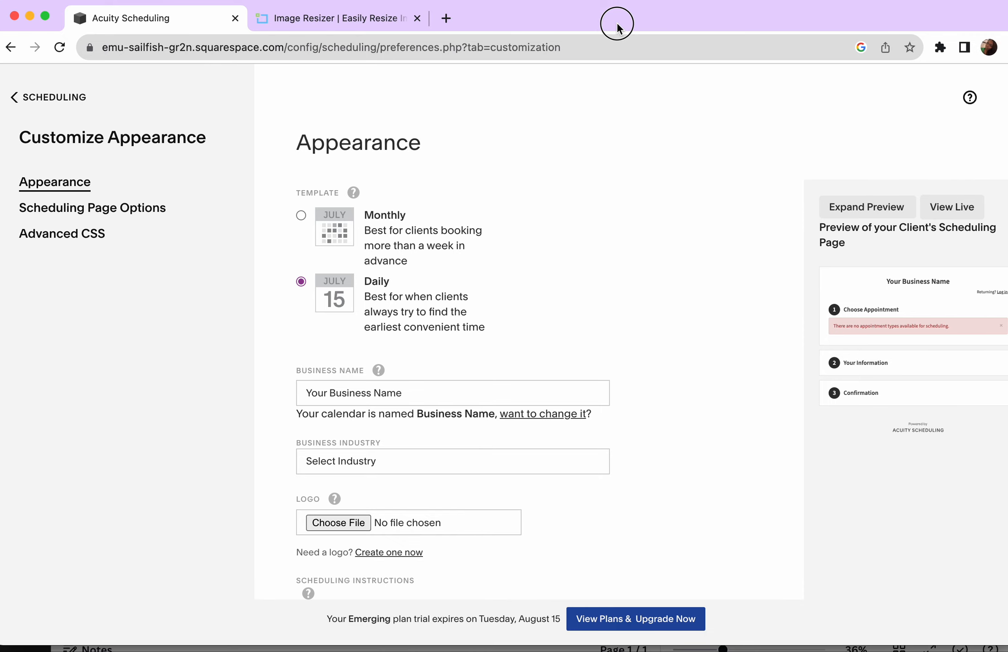
pyautogui.click(333, 17)
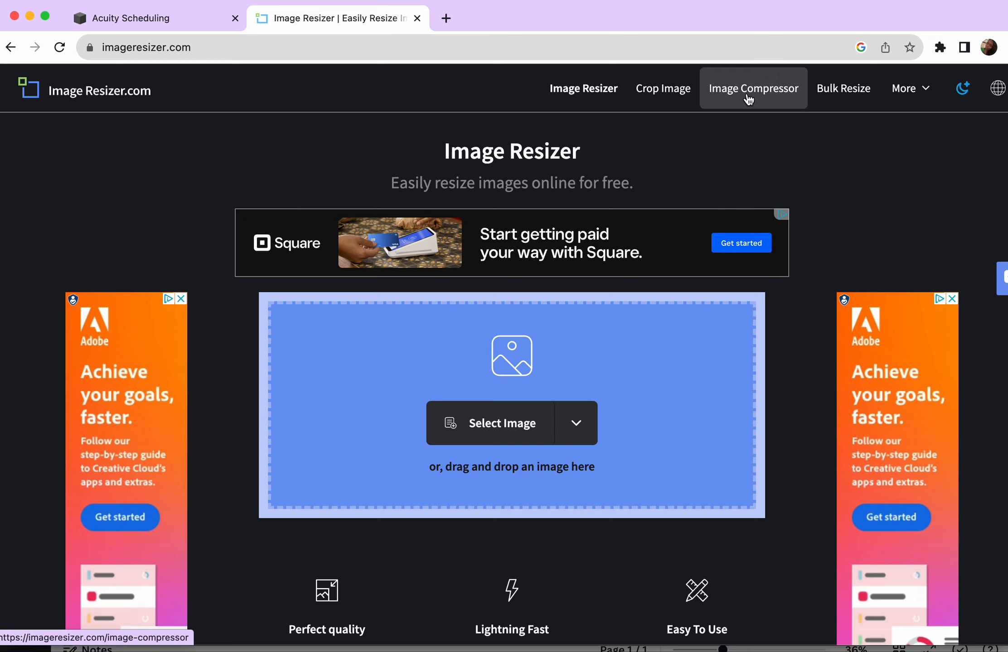
pyautogui.click(748, 98)
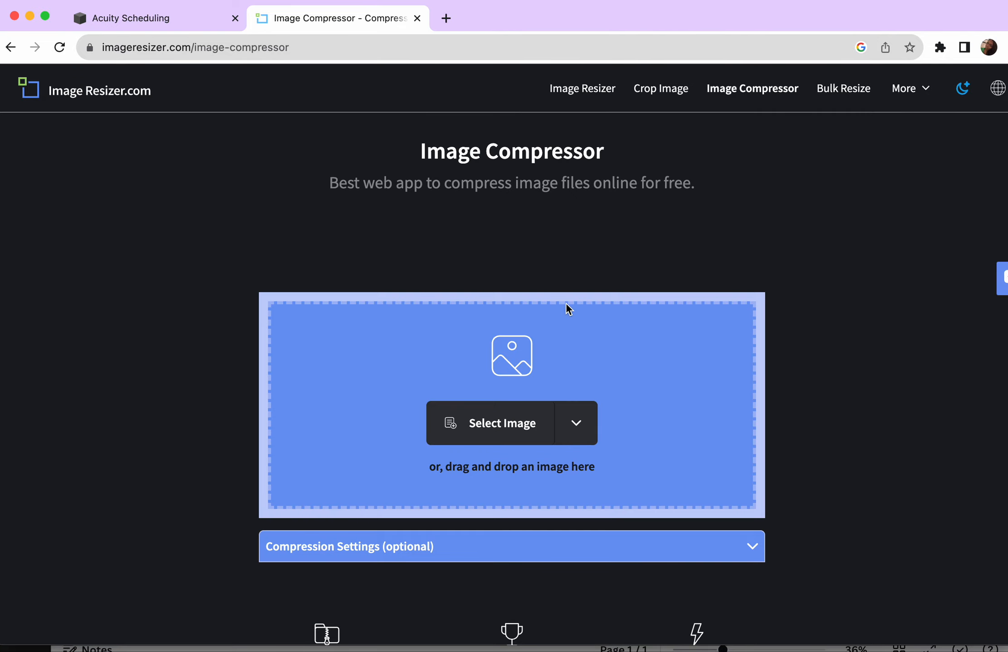
# Step: Load Testing.jpg from the Downloads folder into the Image Compressor
pyautogui.click(530, 433)
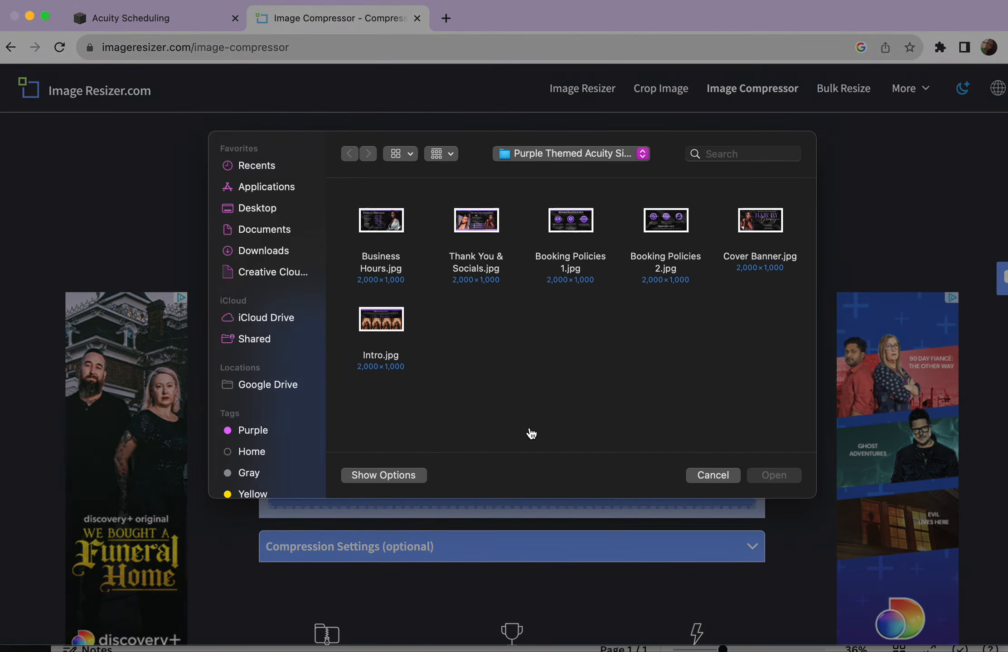
pyautogui.click(263, 258)
pyautogui.click(384, 239)
pyautogui.doubleClick(384, 238)
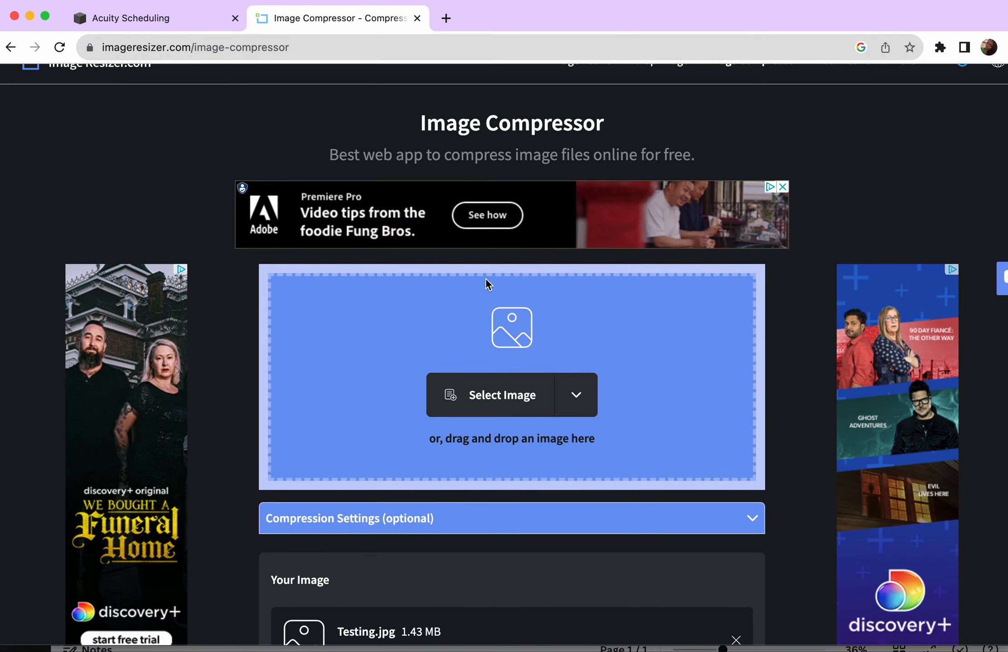